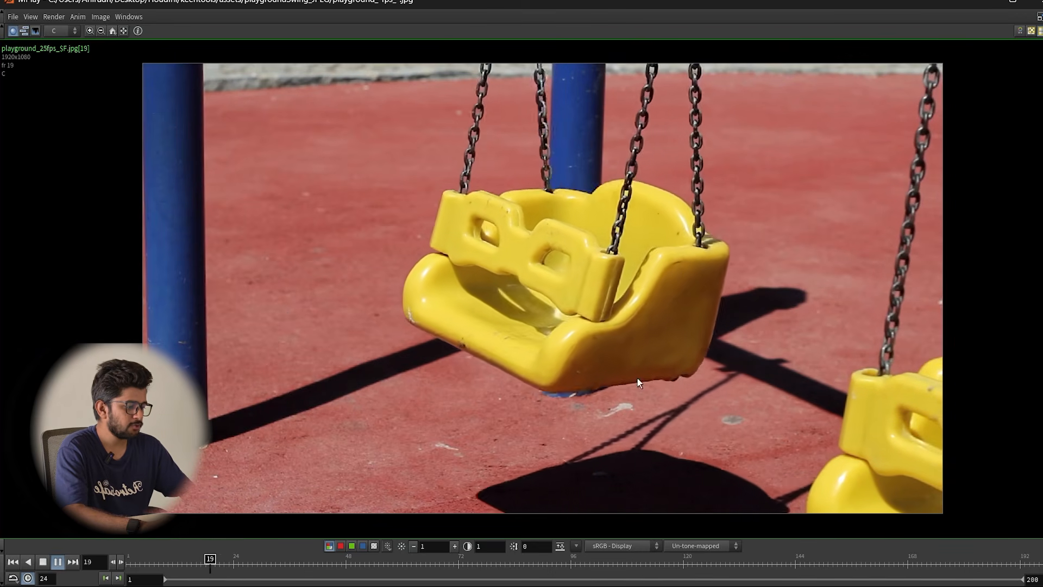
Preview the playground swing footage at frame 96 and close the footage player
{"action": "left_click", "coordinate": [571, 563]}
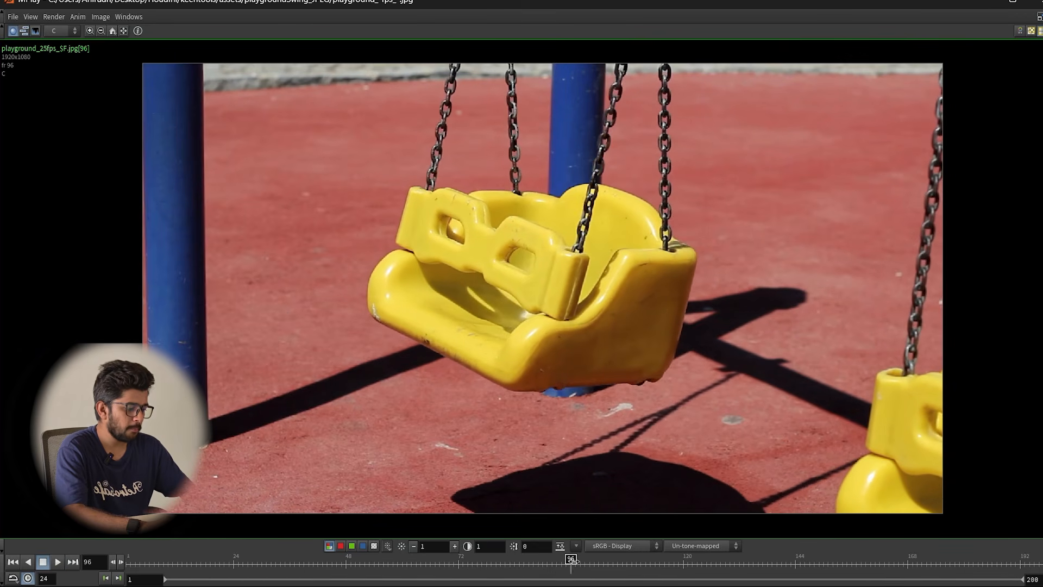
{"action": "left_click", "coordinate": [971, 4]}
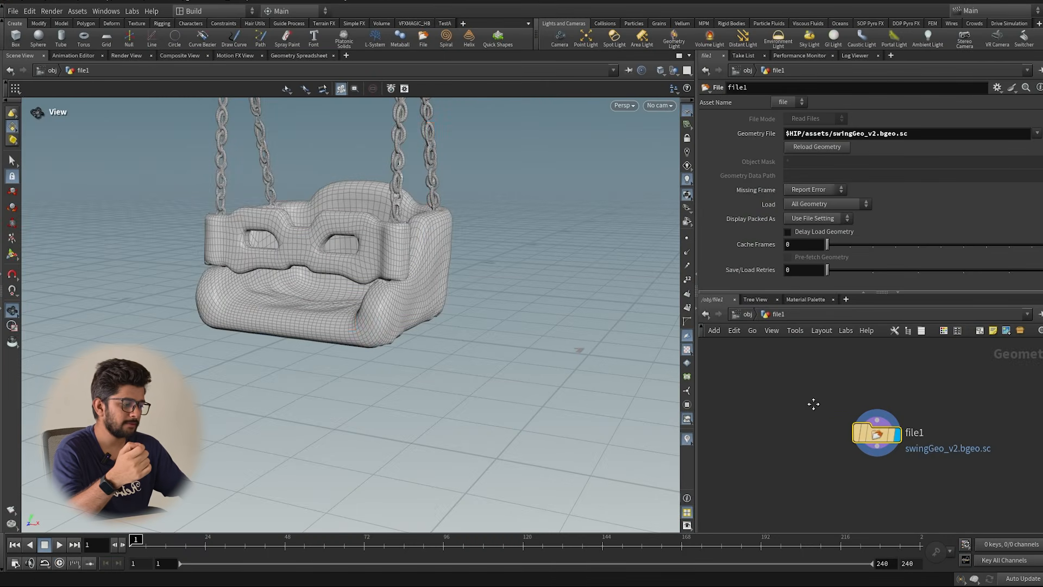
Add a KeenTools GeoTracker node below the file1 node in the geometry network
{"action": "middle_click_drag", "start_coordinate": [813, 404], "coordinate": [778, 381]}
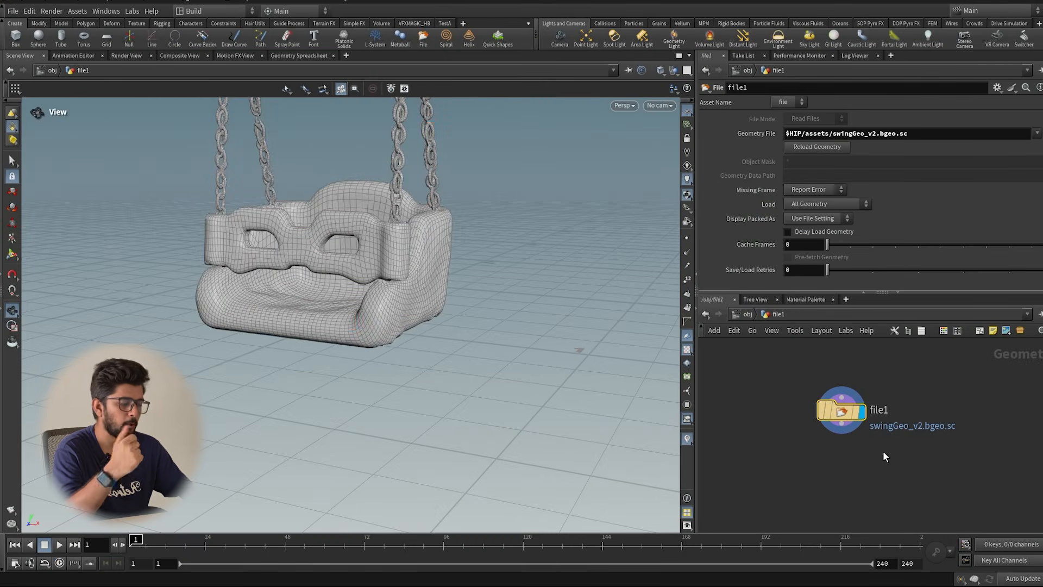
{"action": "scroll", "coordinate": [848, 443], "scroll_direction": "down", "scroll_amount": 2}
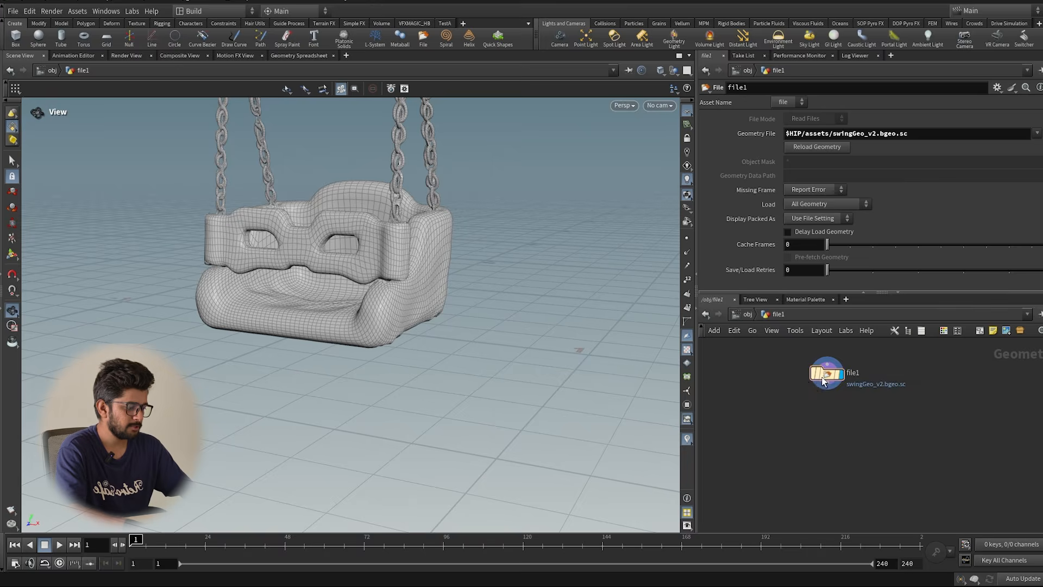
{"action": "middle_click", "coordinate": [824, 381]}
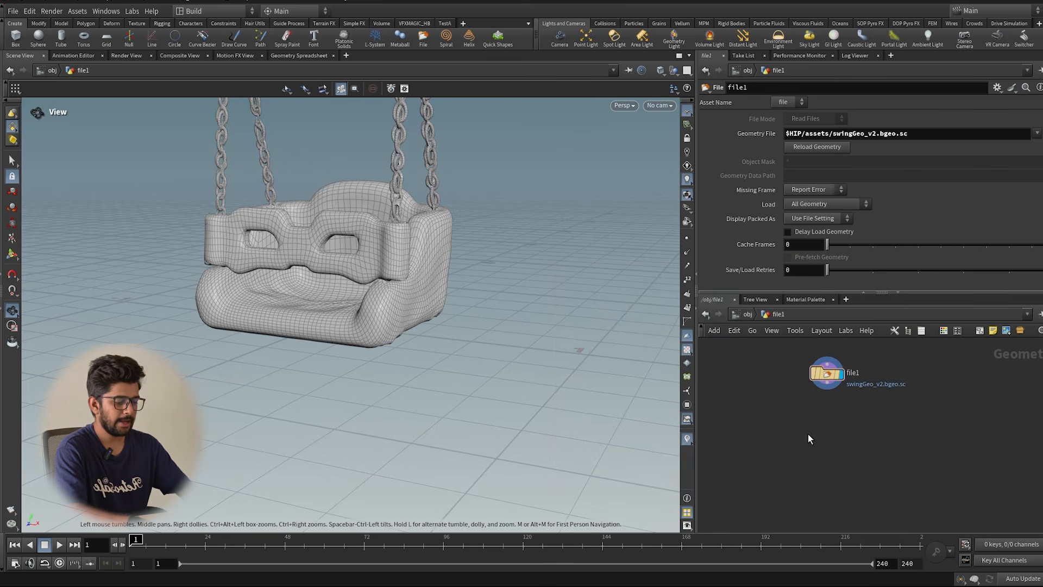
{"action": "key", "text": "Tab"}
{"action": "type", "text": "keen"}
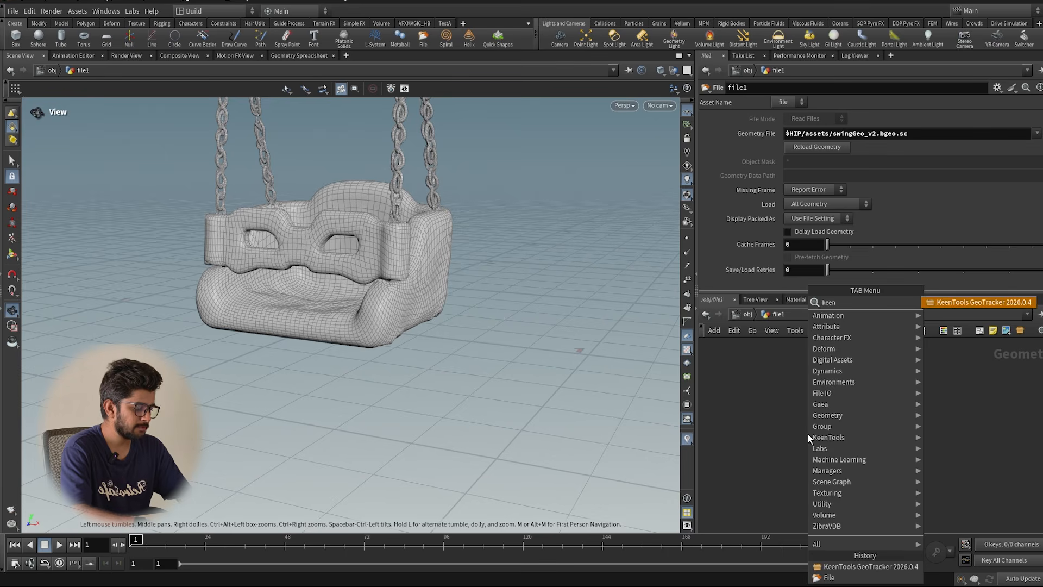
{"action": "key", "text": "Return"}
{"action": "left_click", "coordinate": [813, 435]}
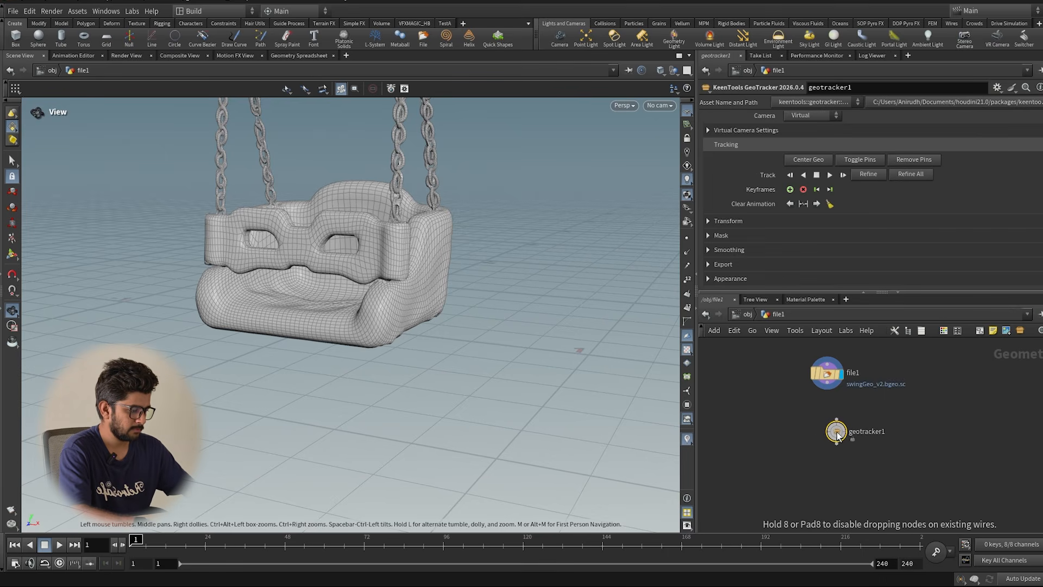
Connect file1's output to the GeoTracker node and make the tracker the displayed node
{"action": "scroll", "coordinate": [828, 428], "scroll_direction": "up", "scroll_amount": 1}
{"action": "left_click", "coordinate": [827, 415]}
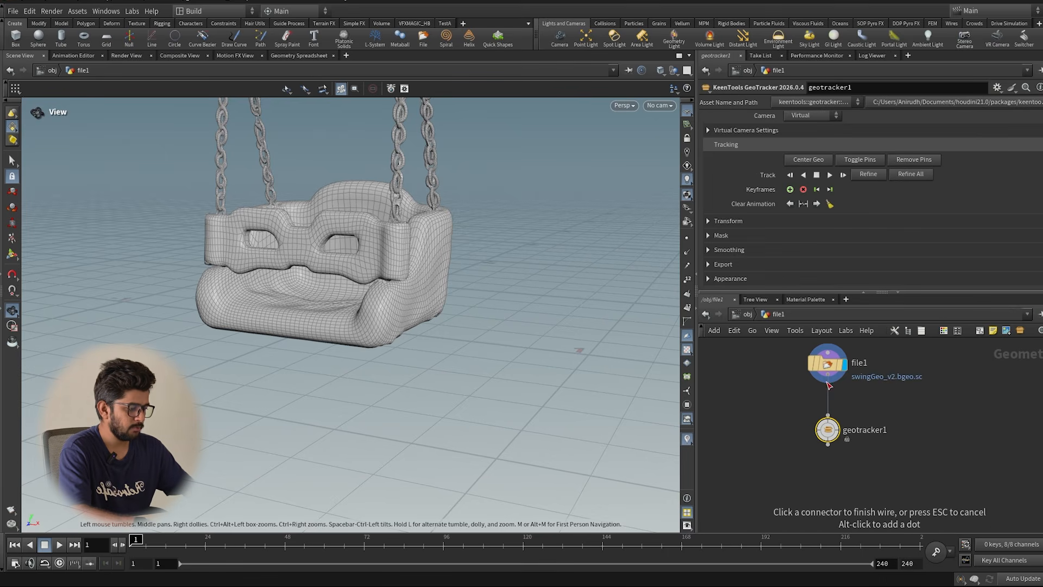
{"action": "left_click", "coordinate": [836, 430]}
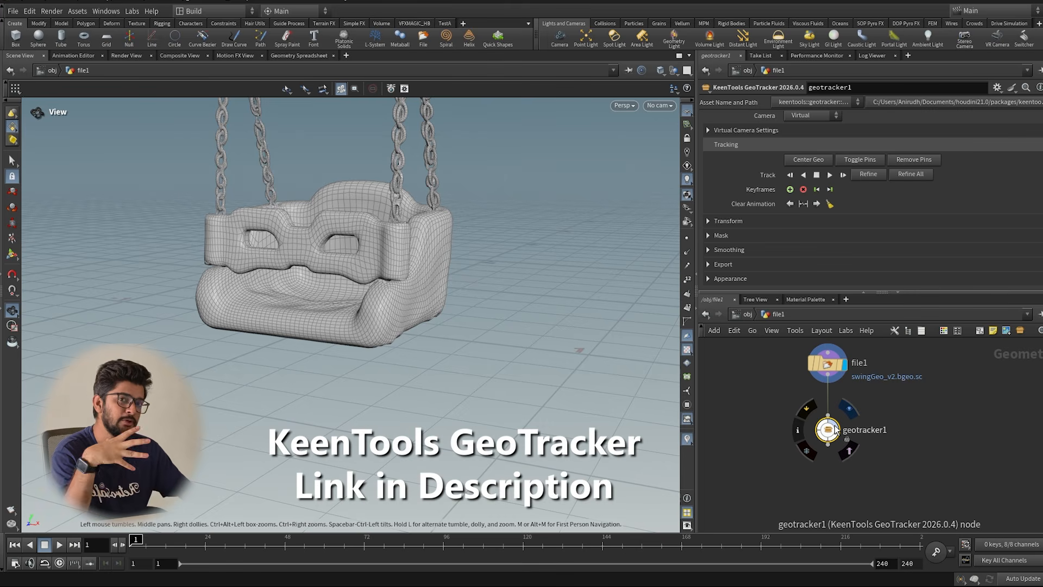
{"action": "scroll", "coordinate": [831, 431], "scroll_direction": "up", "scroll_amount": 2}
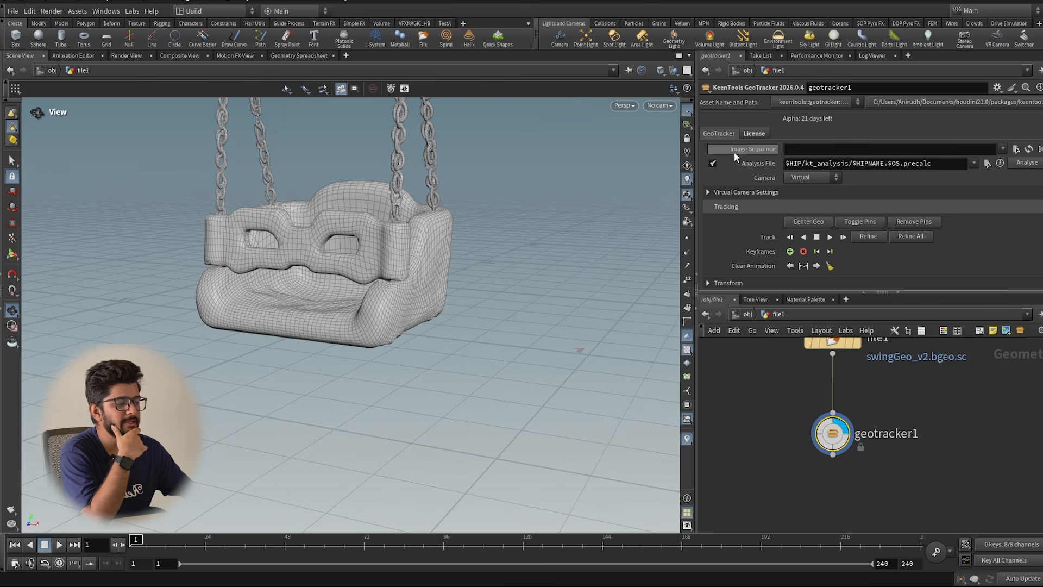
Load the playground_25fps_$F4.jpg sequence from the playgroundSwing_JPEG folder as the tracker's image sequence
{"action": "left_click", "coordinate": [1015, 150]}
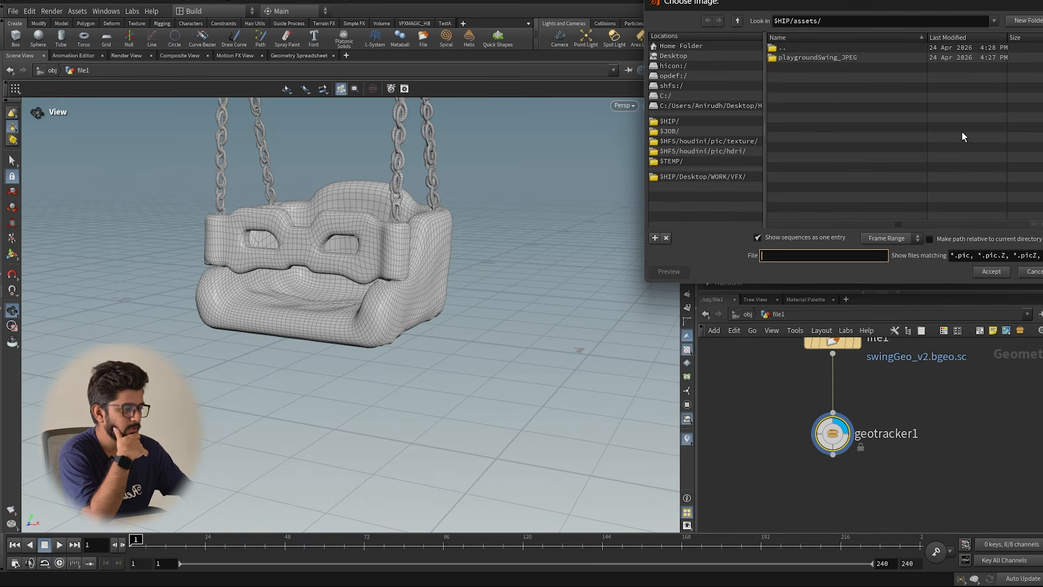
{"action": "double_click", "coordinate": [812, 57]}
{"action": "double_click", "coordinate": [820, 58]}
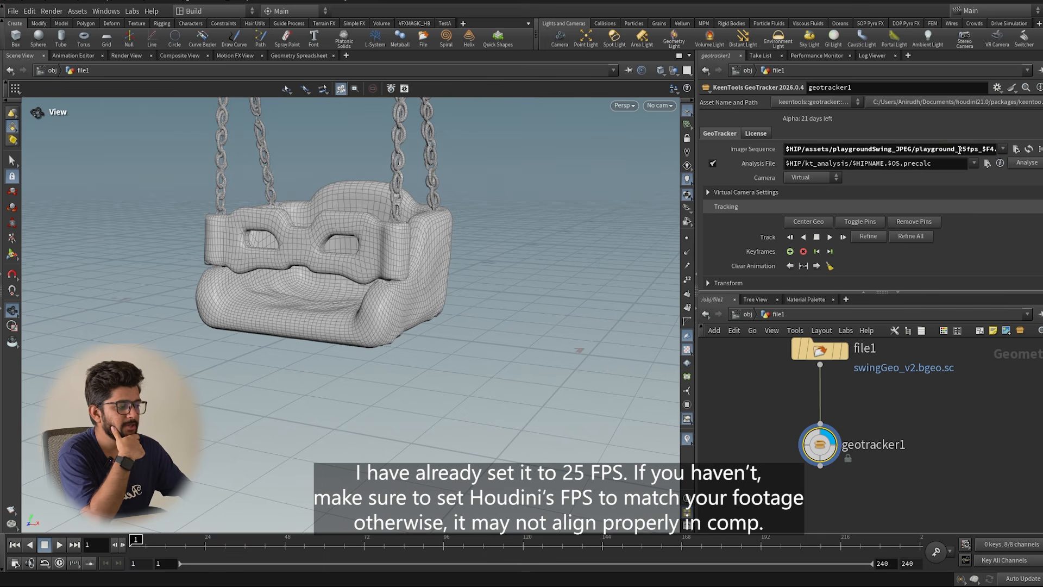
{"action": "left_click_drag", "start_coordinate": [960, 149], "coordinate": [980, 149]}
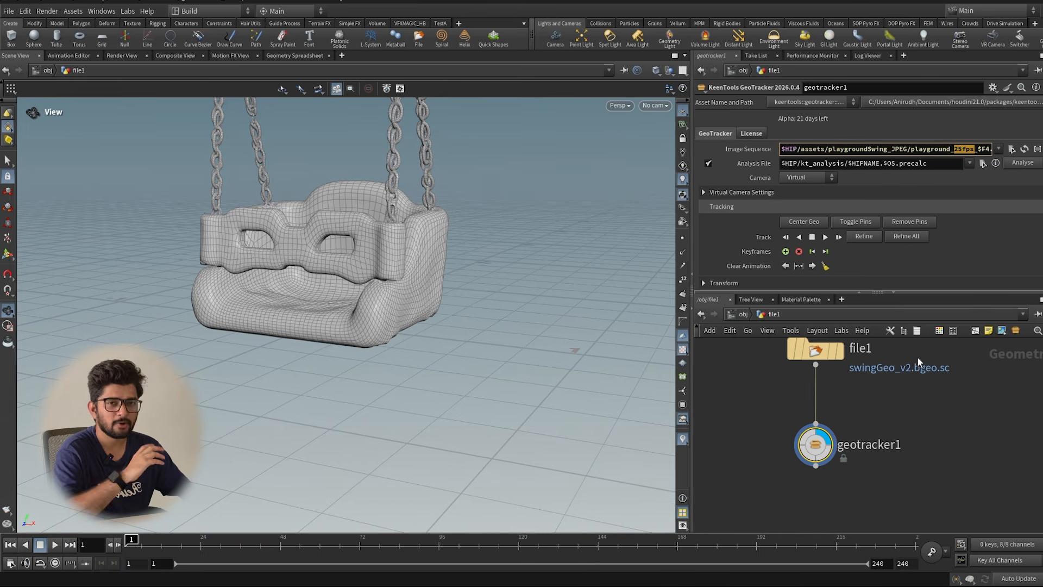
Match the scene's frame range to the loaded image sequence, frames 1 to 200
{"action": "left_click_drag", "start_coordinate": [696, 205], "coordinate": [568, 201]}
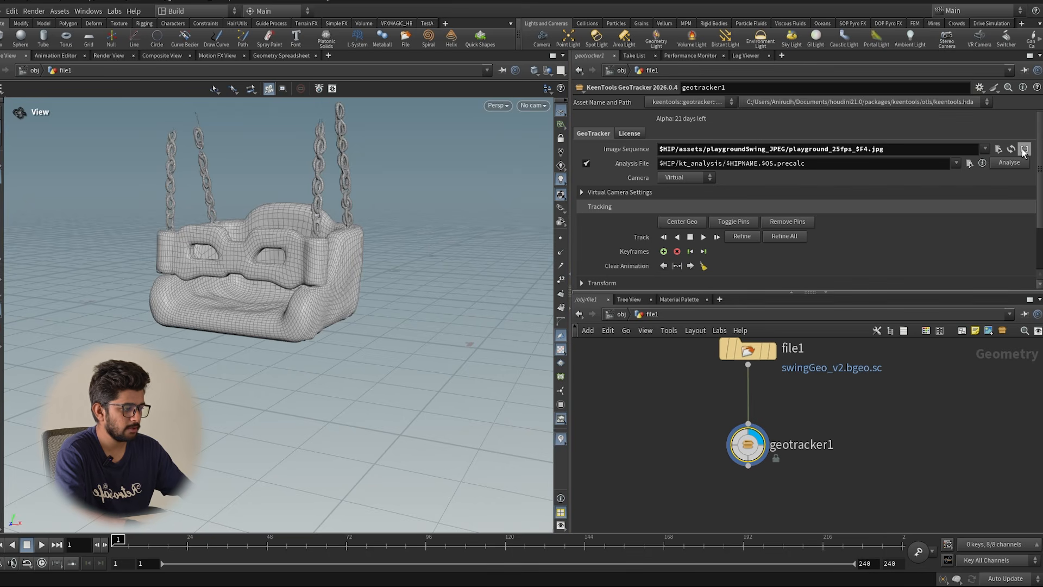
{"action": "left_click", "coordinate": [1025, 149]}
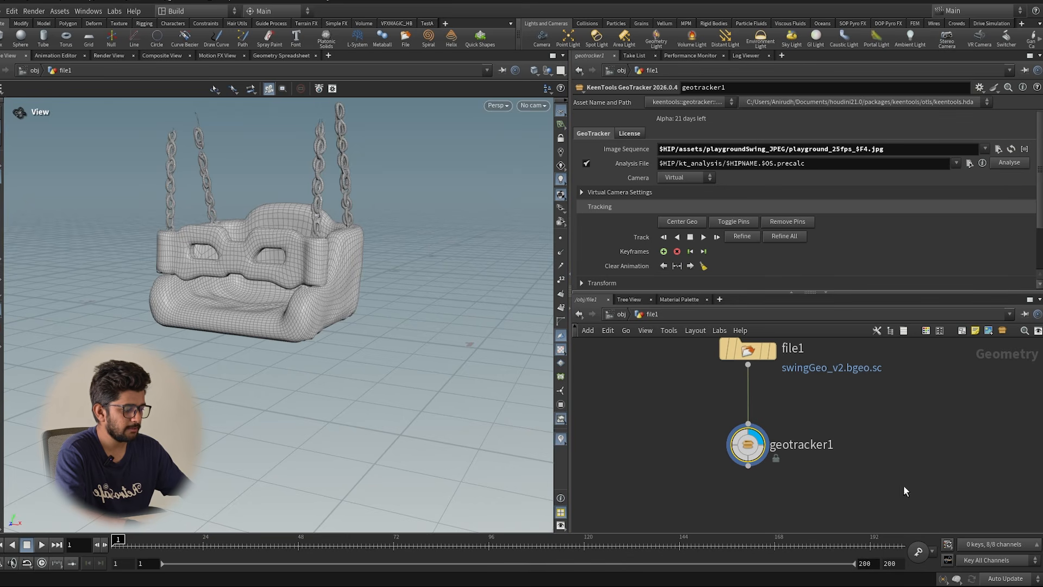
{"action": "left_click_drag", "start_coordinate": [896, 567], "coordinate": [875, 561]}
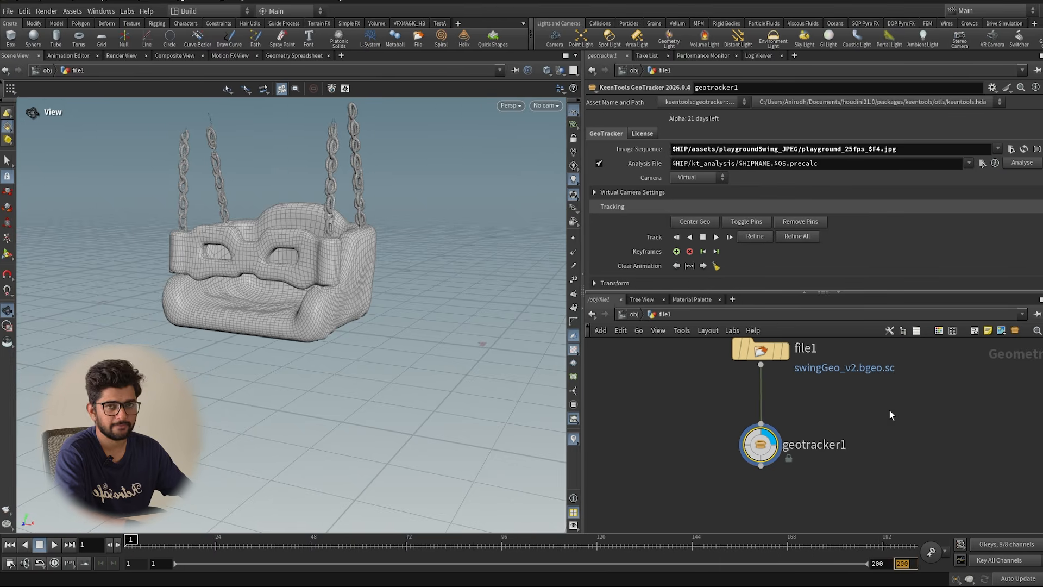
{"action": "left_click_drag", "start_coordinate": [877, 409], "coordinate": [731, 452]}
{"action": "left_click_drag", "start_coordinate": [716, 415], "coordinate": [854, 467]}
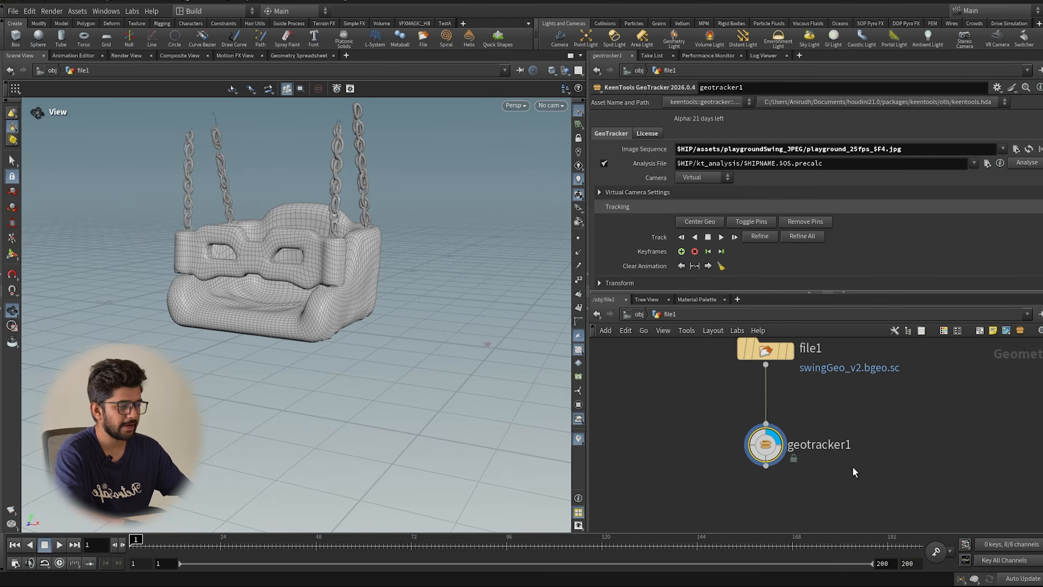
Analyse the footage from frame 1 to 200 into $HIP/kt_analysis/$HIPNAME.$OS.precalc, keeping the analysis file enabled
{"action": "left_click_drag", "start_coordinate": [855, 162], "coordinate": [677, 164]}
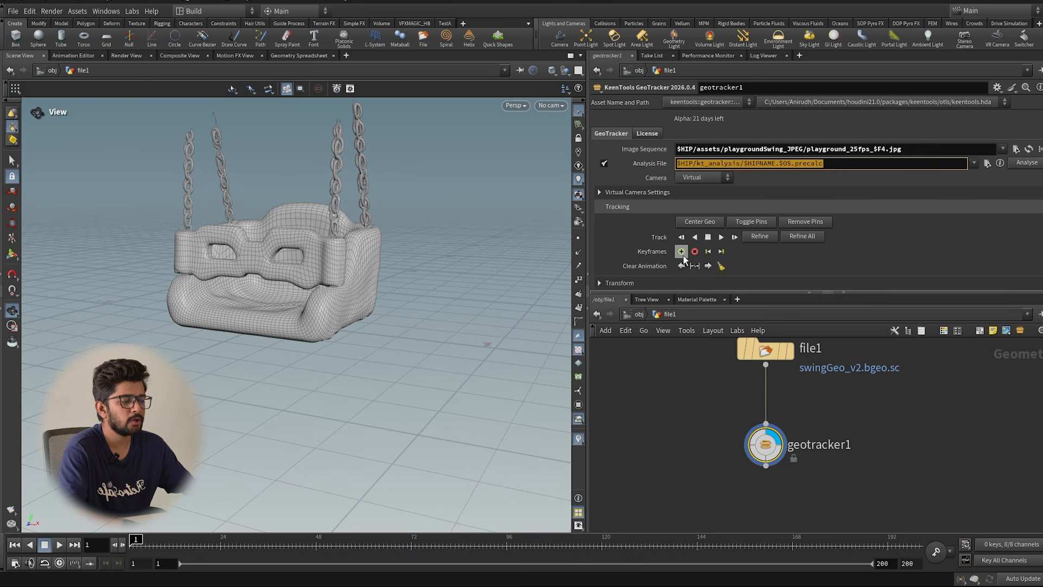
{"action": "left_click", "coordinate": [604, 164]}
{"action": "left_click", "coordinate": [605, 164]}
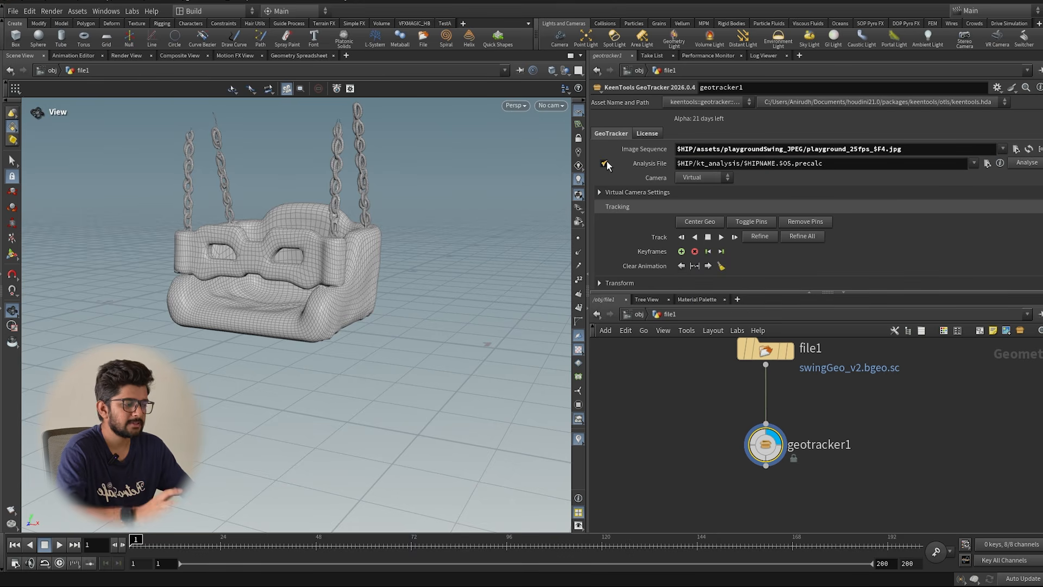
{"action": "left_click", "coordinate": [1027, 162]}
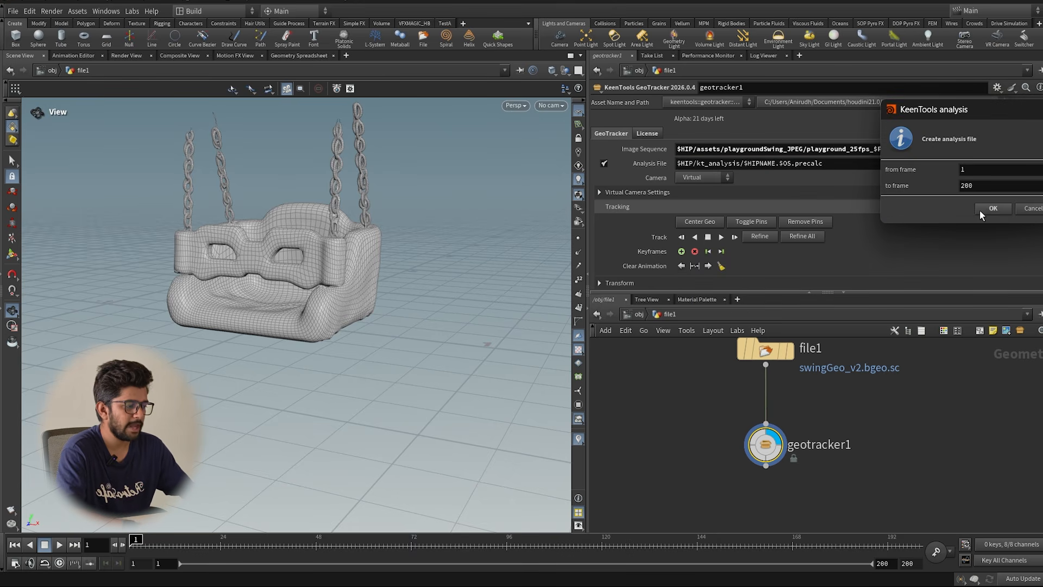
{"action": "left_click", "coordinate": [993, 210]}
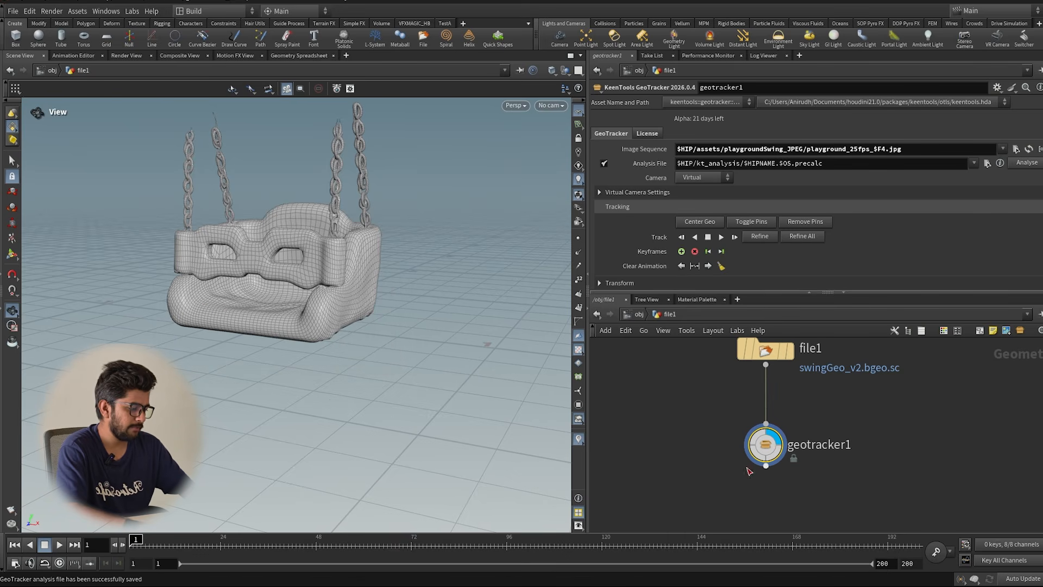
Activate the GeoTracker viewport tool over the footage and center the swing geometry in the frame
{"action": "middle_click_drag", "start_coordinate": [707, 436], "coordinate": [702, 397]}
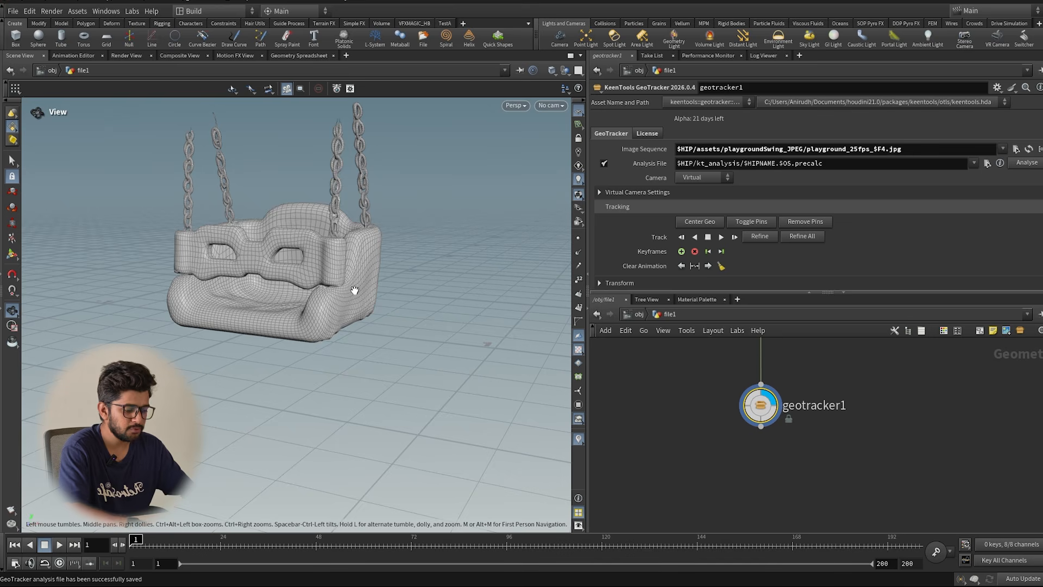
{"action": "left_click_drag", "start_coordinate": [334, 288], "coordinate": [362, 272]}
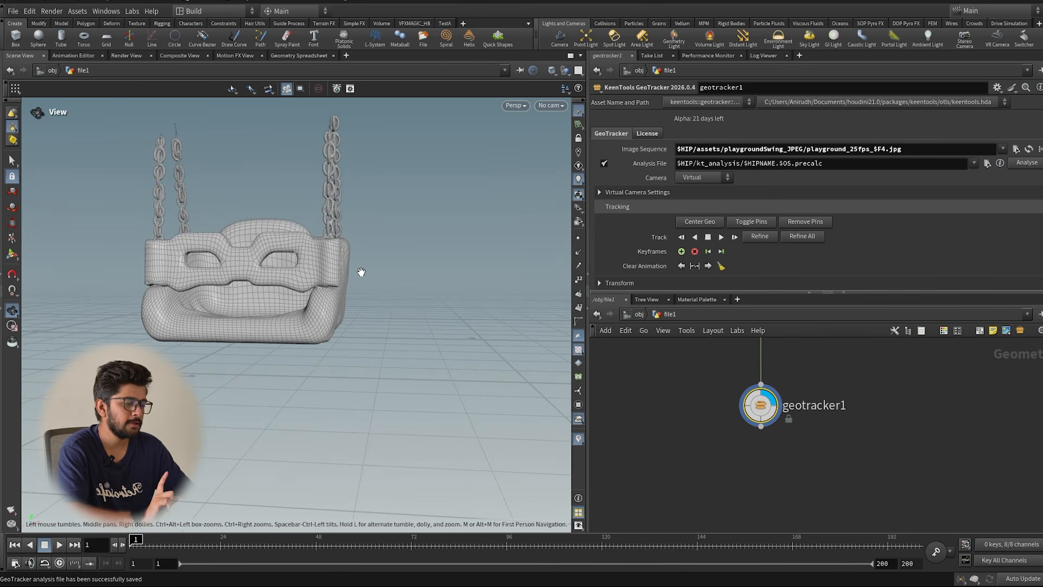
{"action": "scroll", "coordinate": [759, 403], "scroll_direction": "down", "scroll_amount": 2}
{"action": "left_click_drag", "start_coordinate": [709, 374], "coordinate": [840, 443]}
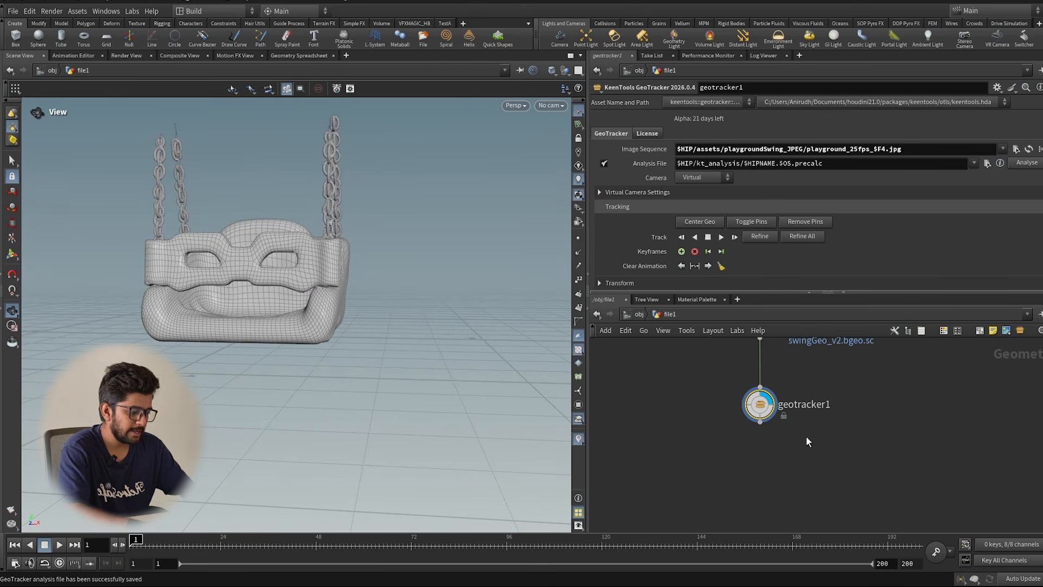
{"action": "left_click_drag", "start_coordinate": [701, 375], "coordinate": [881, 457]}
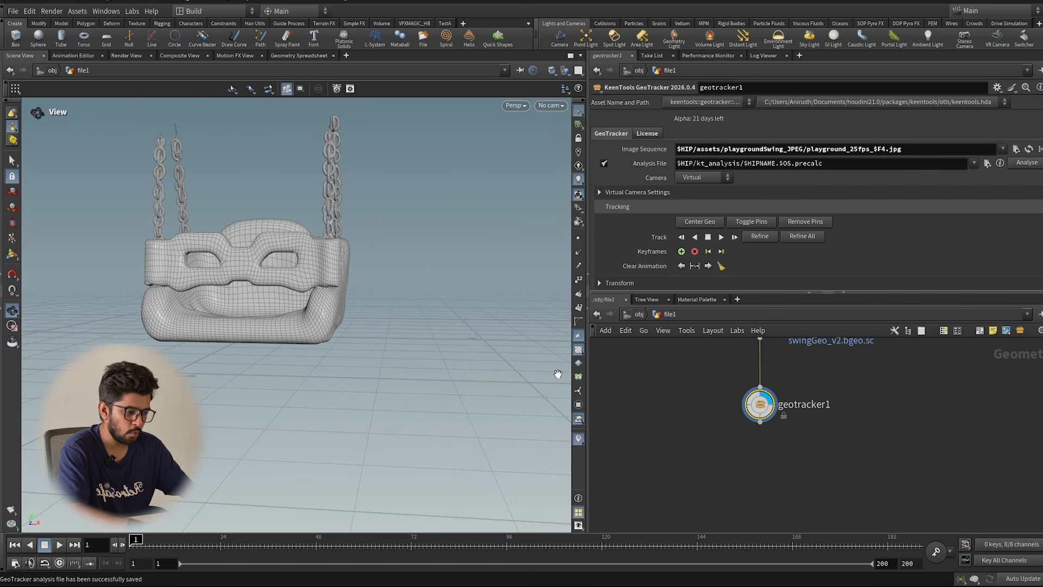
{"action": "key", "text": "Return"}
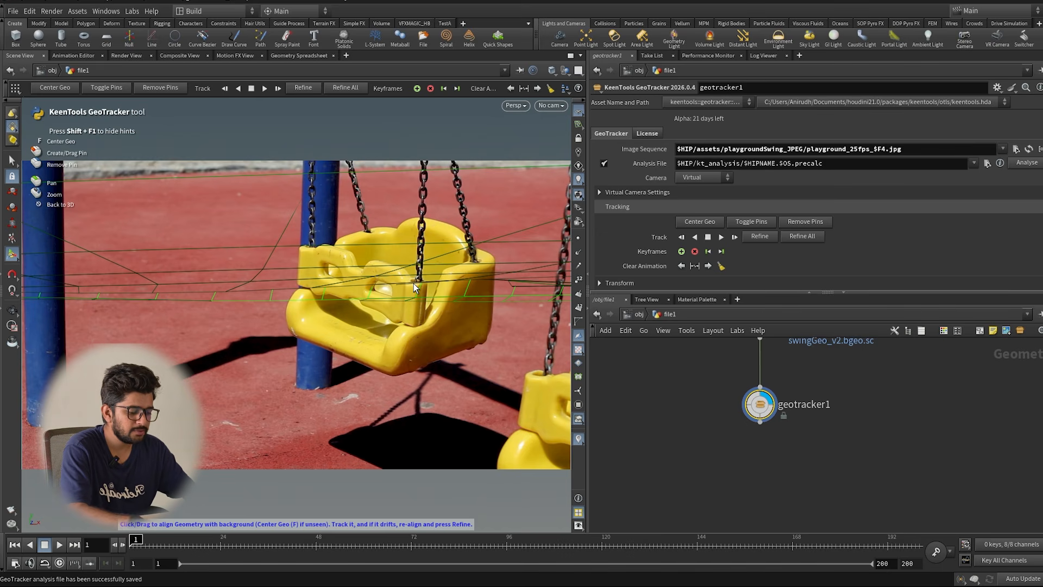
{"action": "key", "text": "f"}
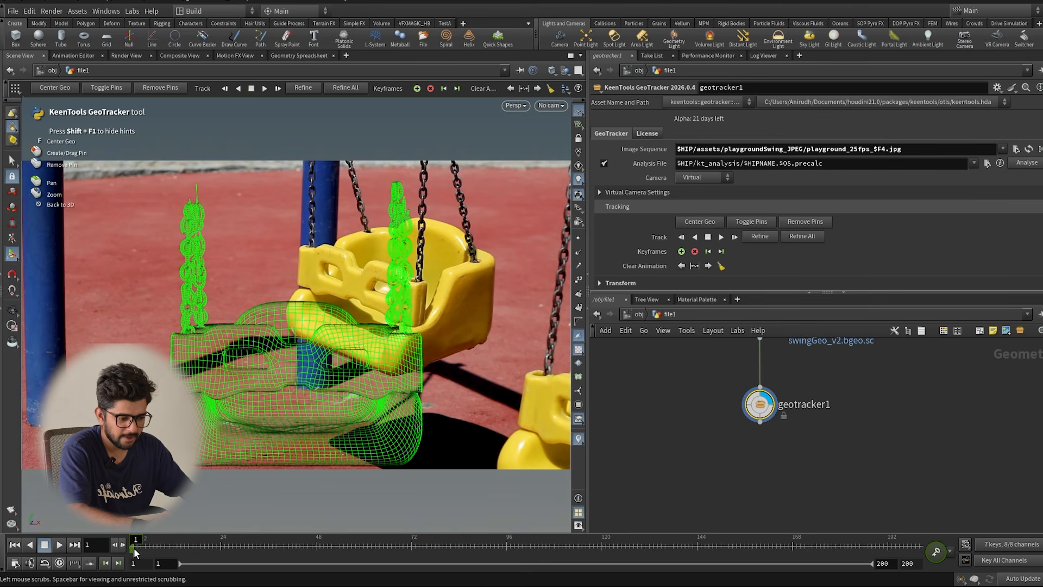
Set the tracked swing geometry's Y rotation to -22 in the tracker's transform settings
{"action": "scroll", "coordinate": [641, 243], "scroll_direction": "down", "scroll_amount": 3}
{"action": "left_click", "coordinate": [632, 244]}
{"action": "scroll", "coordinate": [643, 259], "scroll_direction": "down", "scroll_amount": 3}
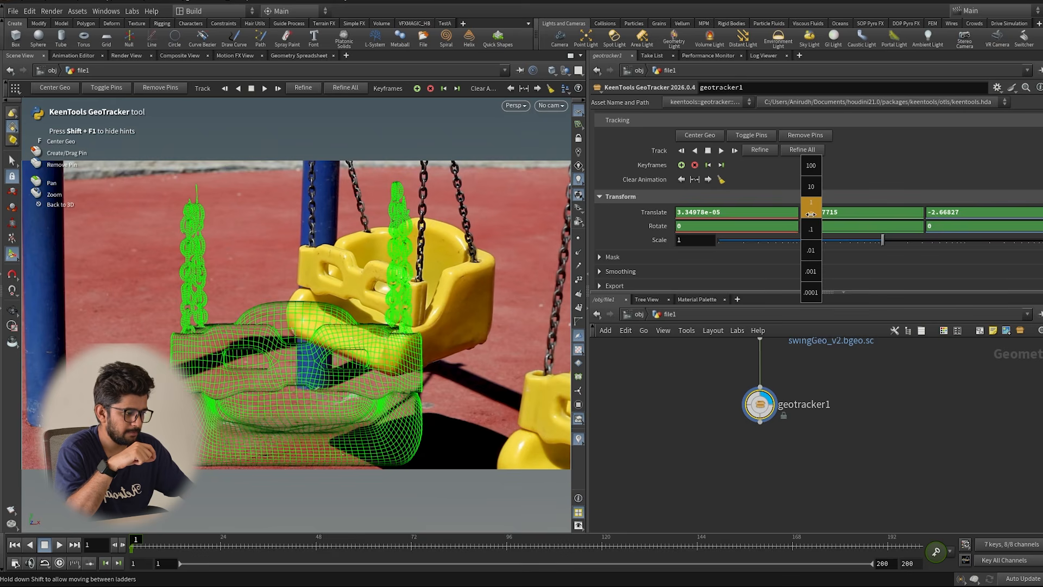
{"action": "mouse_move", "coordinate": [809, 228]}
{"action": "middle_mouse_down"}
{"action": "mouse_move", "coordinate": [800, 204]}
{"action": "mouse_move", "coordinate": [673, 213]}
{"action": "mouse_move", "coordinate": [809, 216]}
{"action": "middle_mouse_up"}
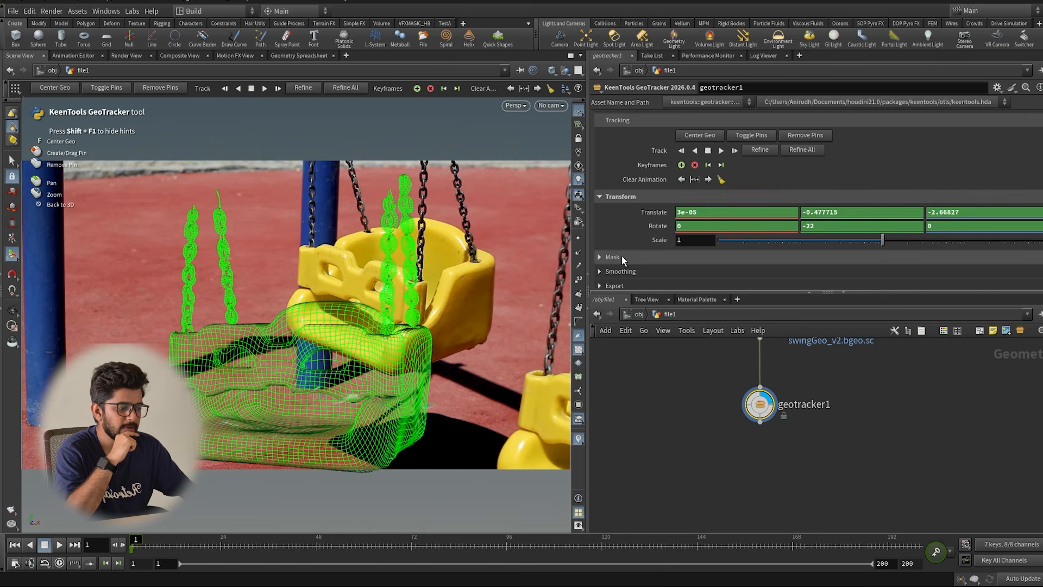
Examine the tracker's Mask, Smoothing and Export settings, collapsing each section again
{"action": "left_click", "coordinate": [622, 255]}
{"action": "scroll", "coordinate": [654, 256], "scroll_direction": "down", "scroll_amount": 2}
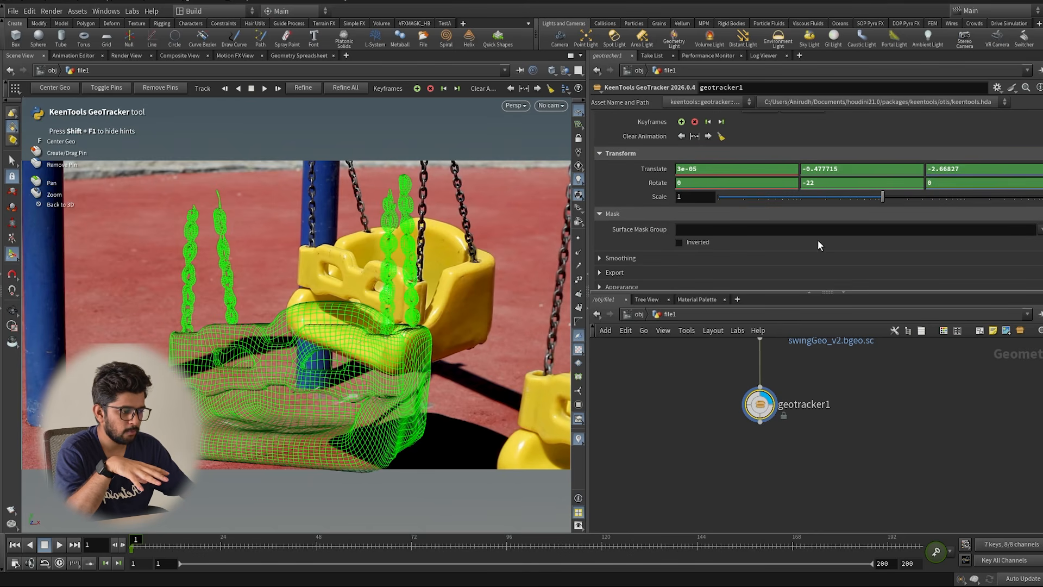
{"action": "left_click", "coordinate": [621, 258]}
{"action": "scroll", "coordinate": [633, 272], "scroll_direction": "down", "scroll_amount": 1}
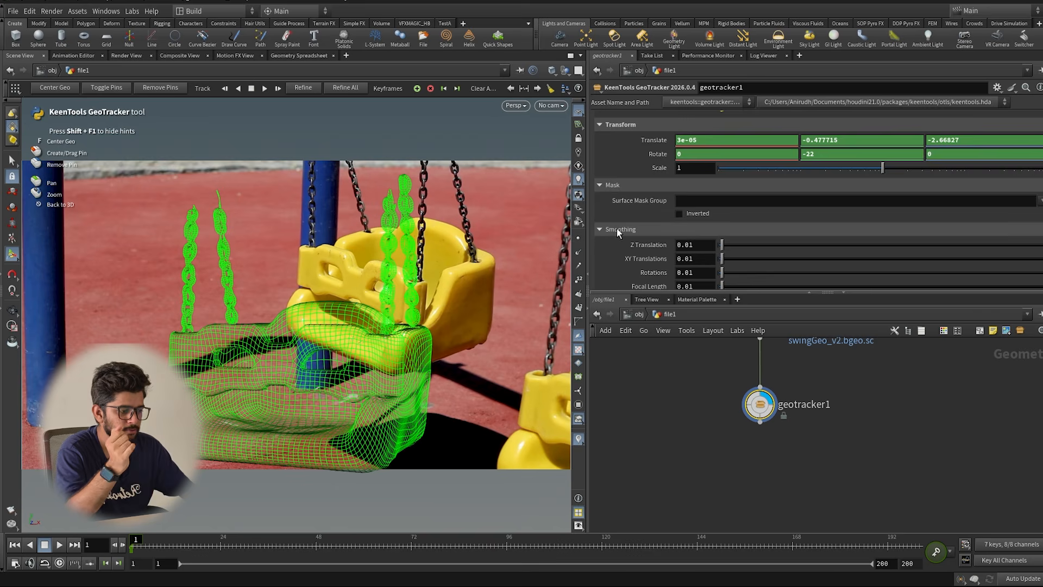
{"action": "left_click", "coordinate": [621, 231]}
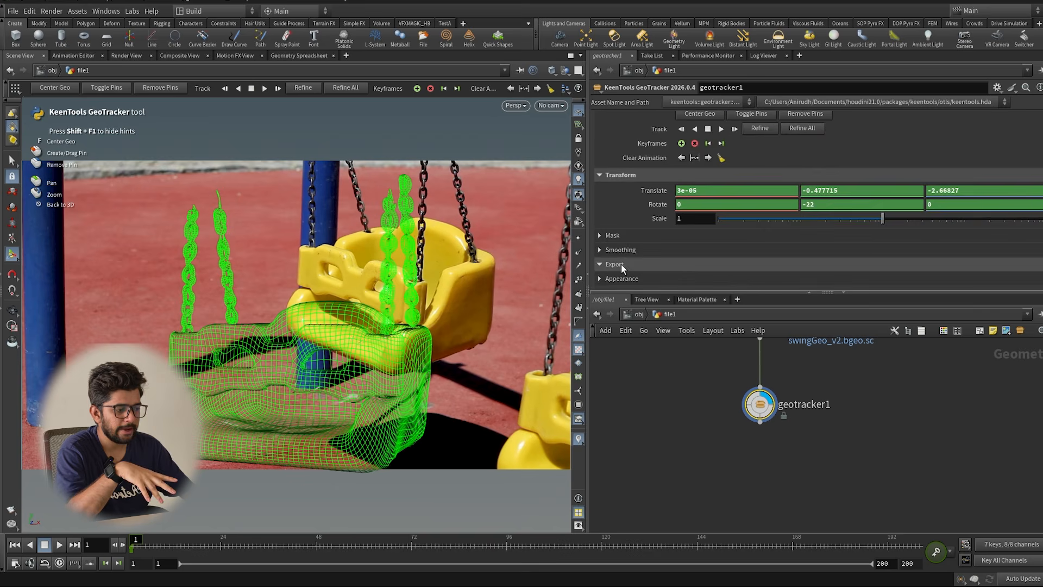
{"action": "left_click", "coordinate": [622, 266]}
{"action": "scroll", "coordinate": [631, 264], "scroll_direction": "down", "scroll_amount": 1}
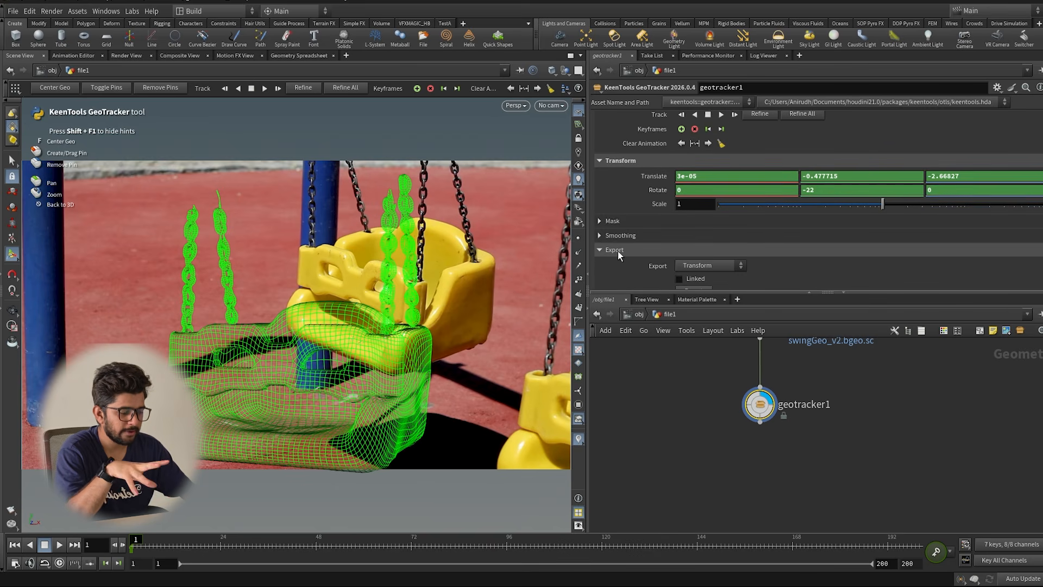
{"action": "left_click", "coordinate": [618, 252]}
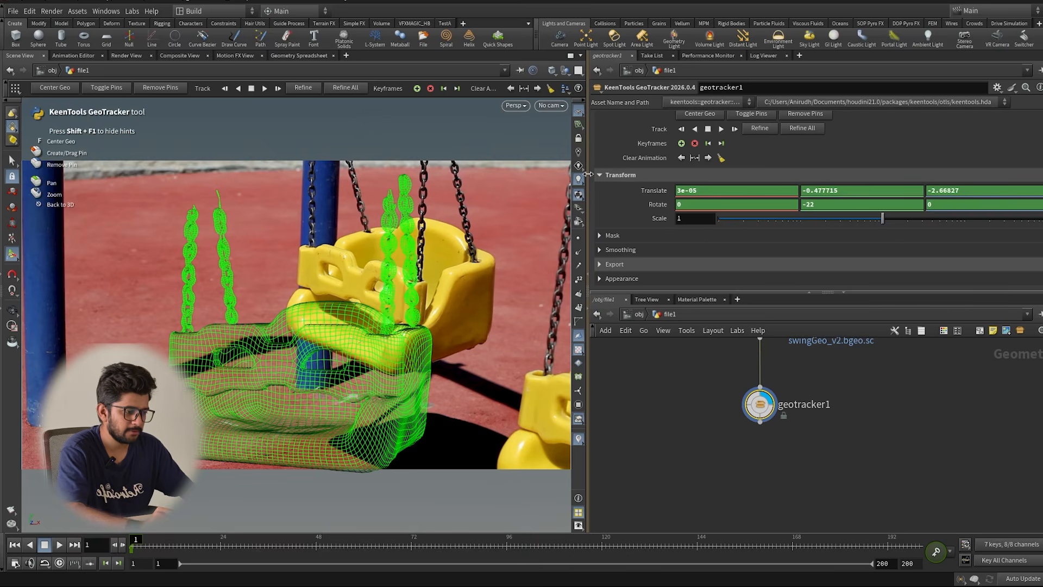
Widen the viewport, hide the shelf, and collapse the parameter and network panes to enlarge the footage view
{"action": "left_click_drag", "start_coordinate": [588, 173], "coordinate": [729, 167]}
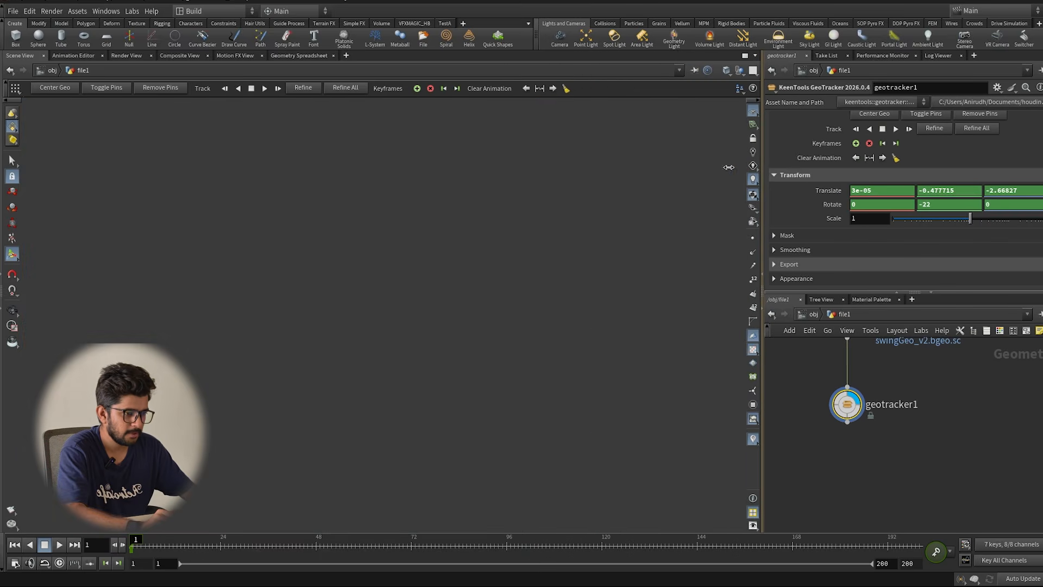
{"action": "left_click", "coordinate": [3, 26]}
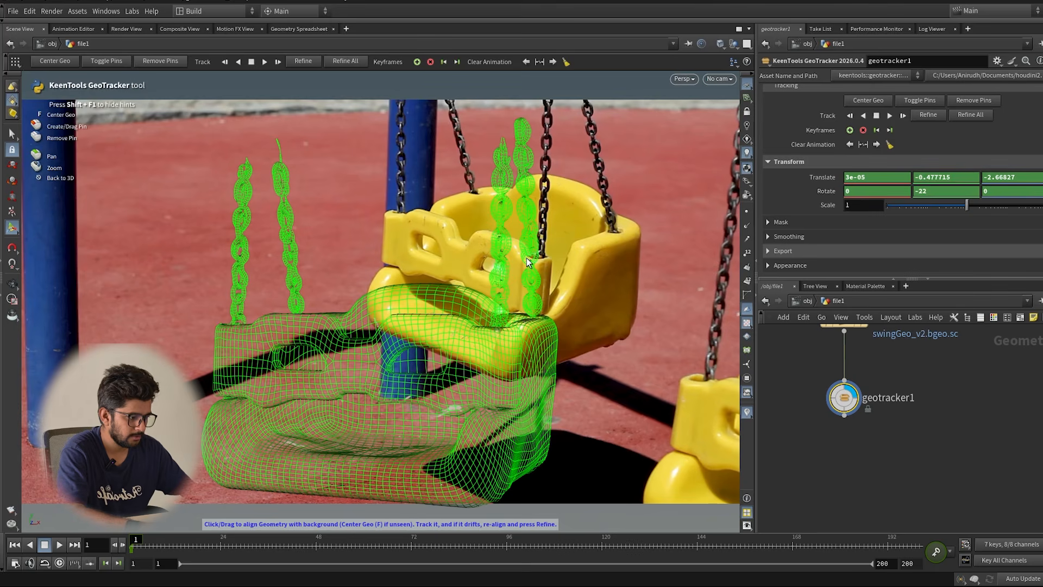
{"action": "left_click", "coordinate": [750, 298]}
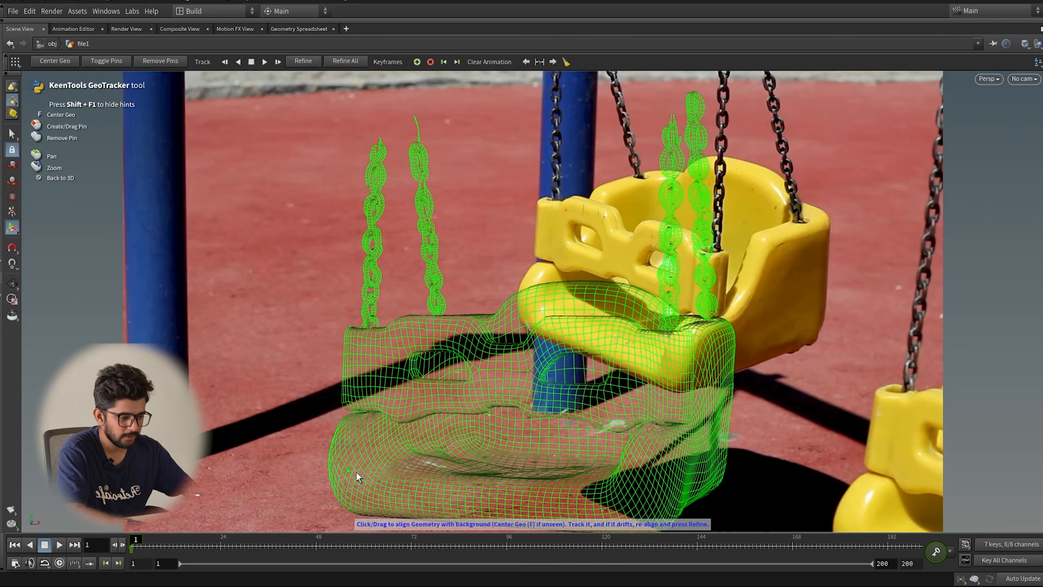
Roughly align the swing geometry to the footage with pins at the seat's front-left and rear side corners, and restore the side panes
{"action": "left_click_drag", "start_coordinate": [347, 470], "coordinate": [540, 301]}
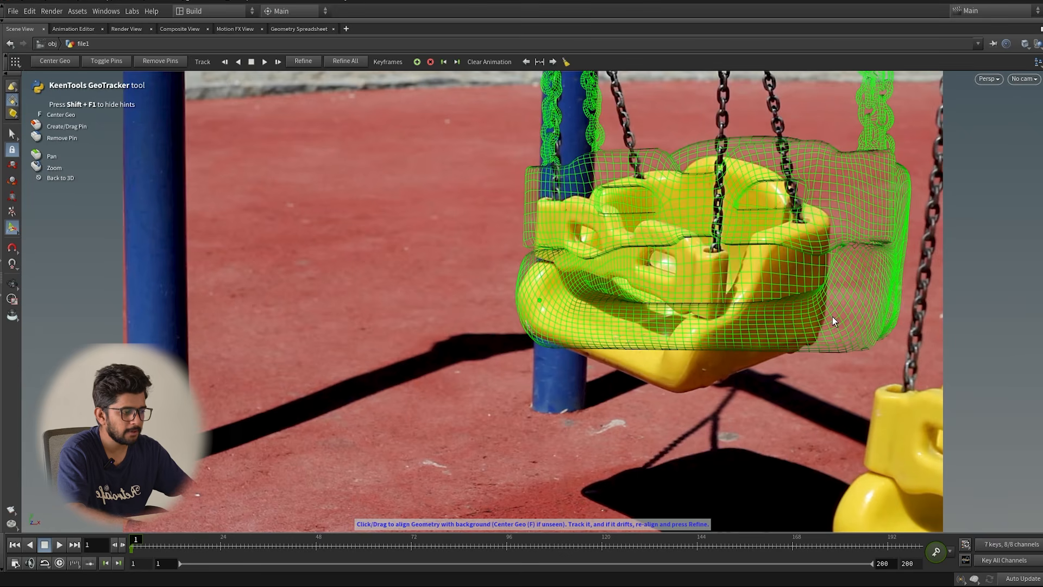
{"action": "left_click_drag", "start_coordinate": [856, 319], "coordinate": [819, 342]}
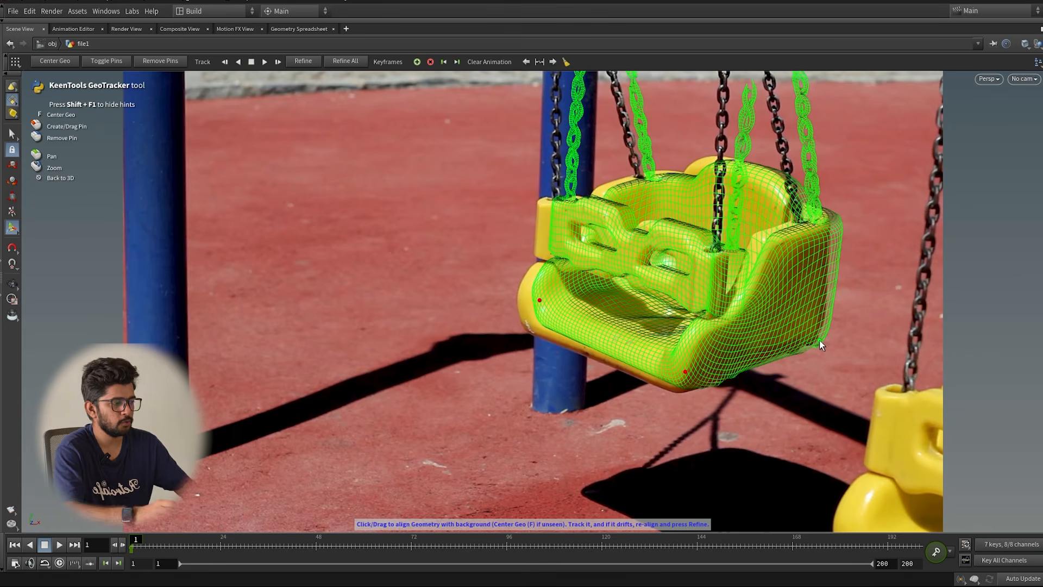
{"action": "left_click", "coordinate": [1042, 29]}
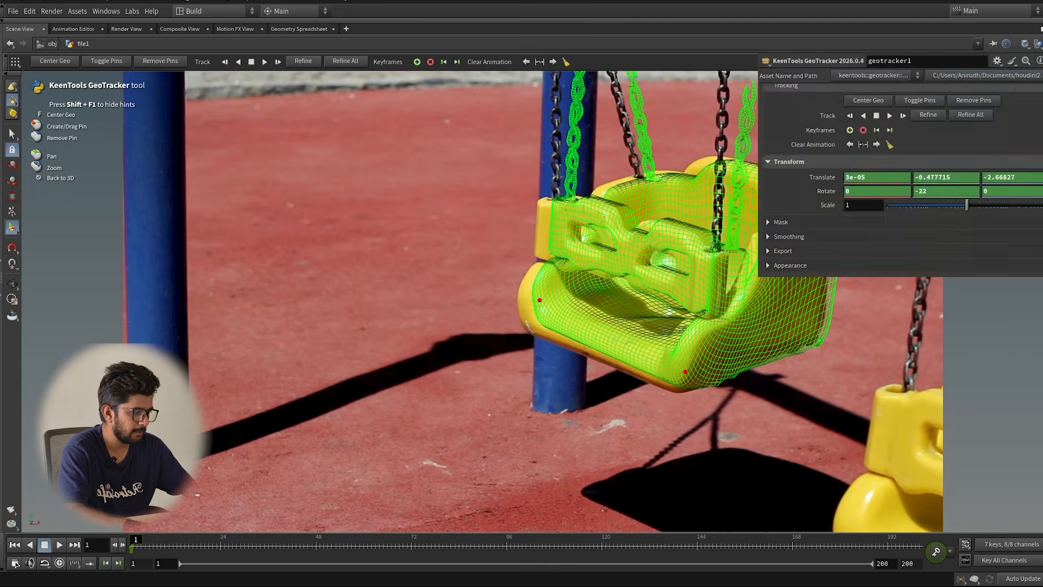
{"action": "scroll", "coordinate": [837, 181], "scroll_direction": "up", "scroll_amount": 1}
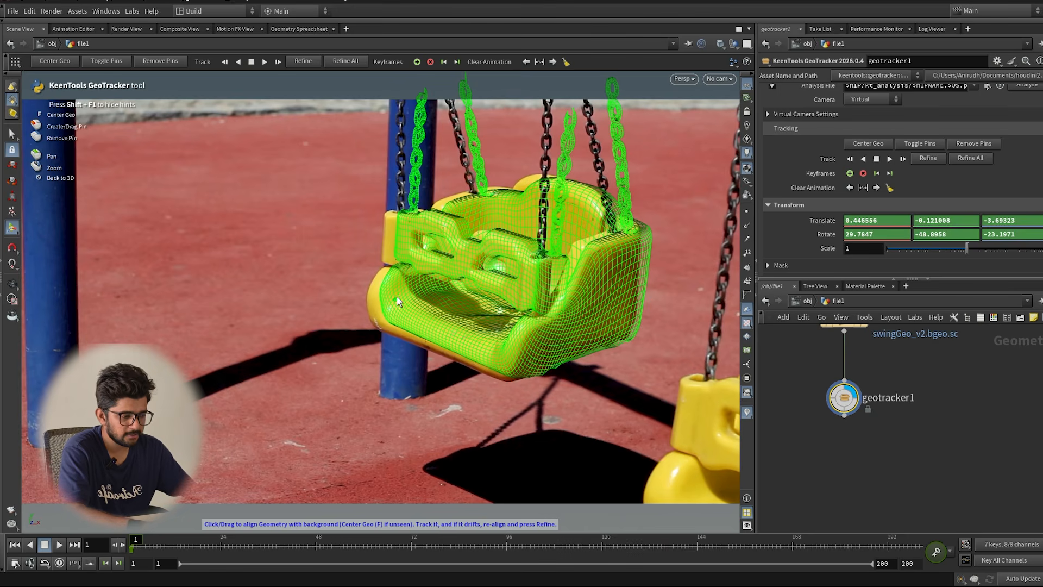
Pin the seat's front-left edge and the side panel's upper and lower rear corners to the swing in the footage
{"action": "left_click_drag", "start_coordinate": [397, 296], "coordinate": [382, 304]}
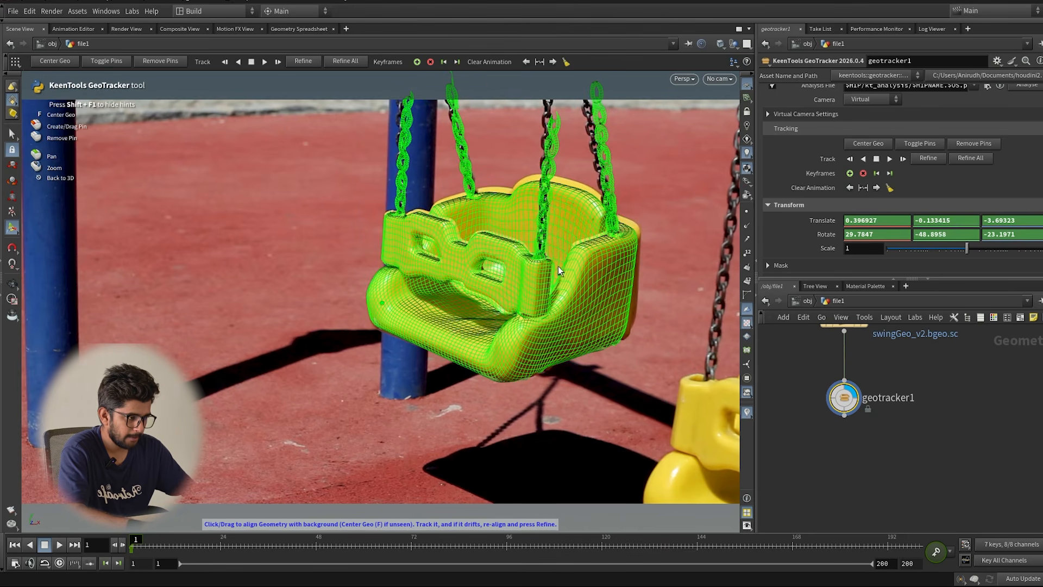
{"action": "left_click_drag", "start_coordinate": [630, 242], "coordinate": [637, 238]}
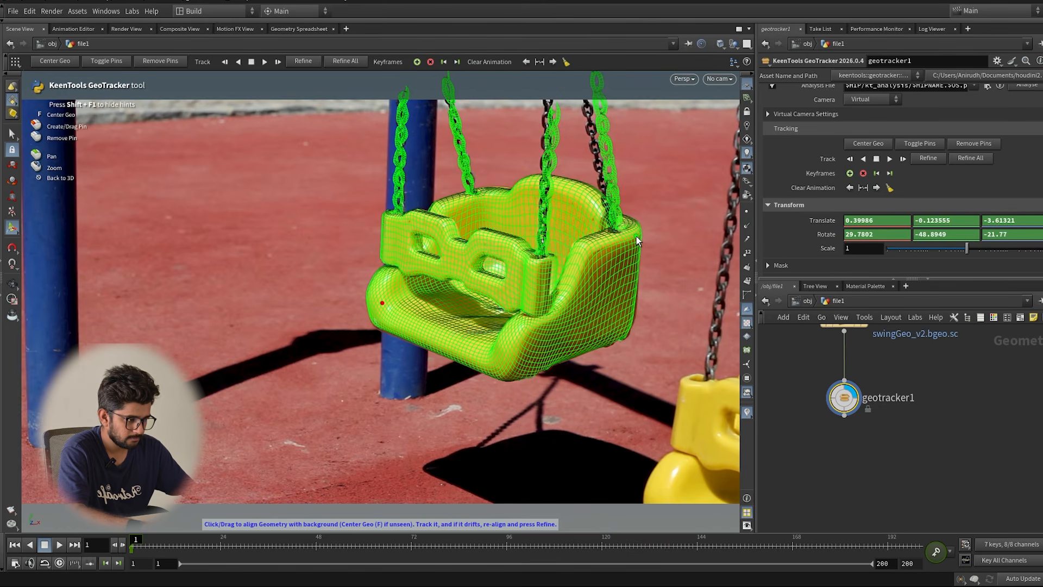
{"action": "left_click_drag", "start_coordinate": [627, 325], "coordinate": [625, 325]}
Nudge the pin at the seat's front-left edge to fit the front of the swing in close-up
{"action": "scroll", "coordinate": [482, 260], "scroll_direction": "up", "scroll_amount": 2}
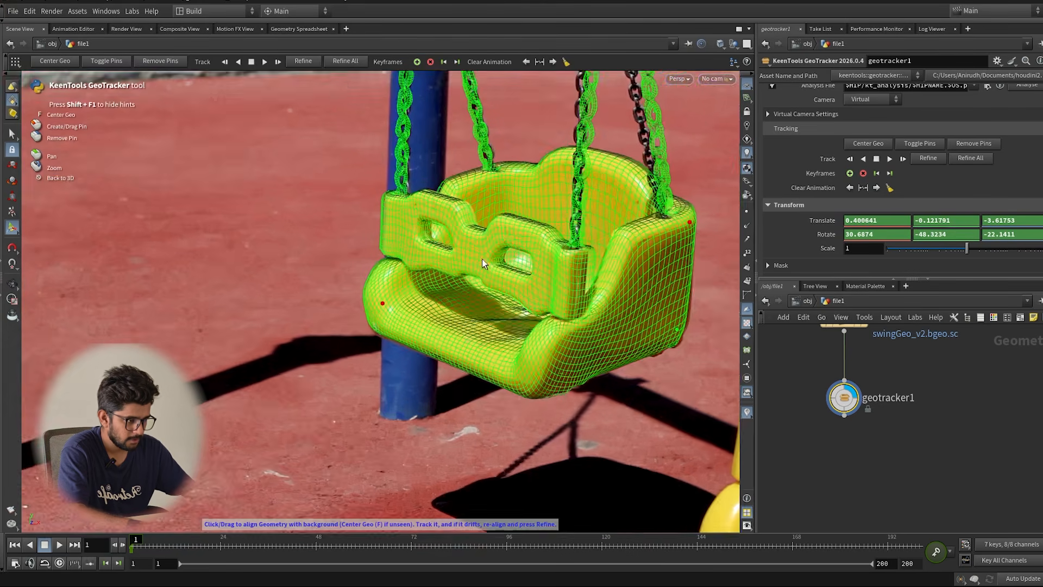
{"action": "scroll", "coordinate": [416, 283], "scroll_direction": "up", "scroll_amount": 2}
{"action": "scroll", "coordinate": [177, 275], "scroll_direction": "up", "scroll_amount": 2}
{"action": "scroll", "coordinate": [279, 217], "scroll_direction": "up", "scroll_amount": 2}
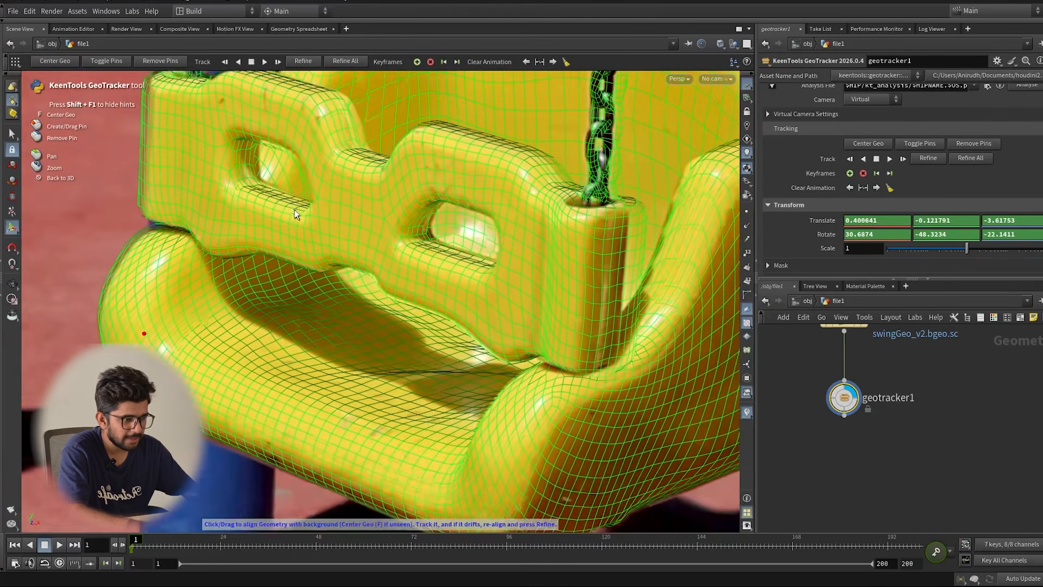
{"action": "scroll", "coordinate": [295, 210], "scroll_direction": "down", "scroll_amount": 2}
{"action": "left_click_drag", "start_coordinate": [189, 407], "coordinate": [185, 418]}
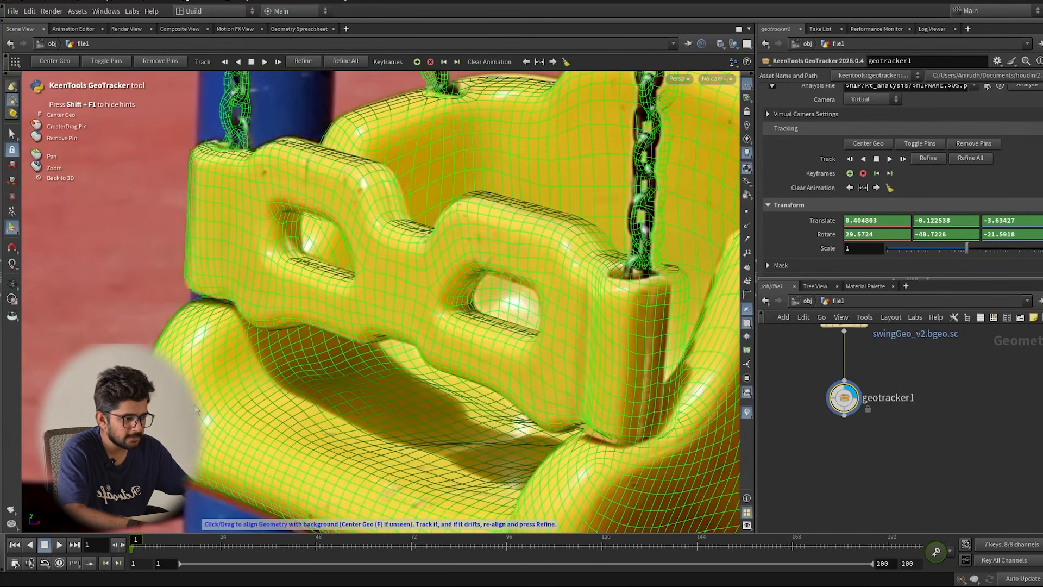
Nudge the pin at the side panel's lower rear corner to match the swing's edge in the footage
{"action": "scroll", "coordinate": [432, 434], "scroll_direction": "down", "scroll_amount": 3}
{"action": "middle_click_drag", "start_coordinate": [427, 426], "coordinate": [322, 255]}
{"action": "scroll", "coordinate": [472, 383], "scroll_direction": "up", "scroll_amount": 1}
{"action": "middle_click_drag", "start_coordinate": [464, 381], "coordinate": [501, 275]}
{"action": "scroll", "coordinate": [510, 386], "scroll_direction": "up", "scroll_amount": 2}
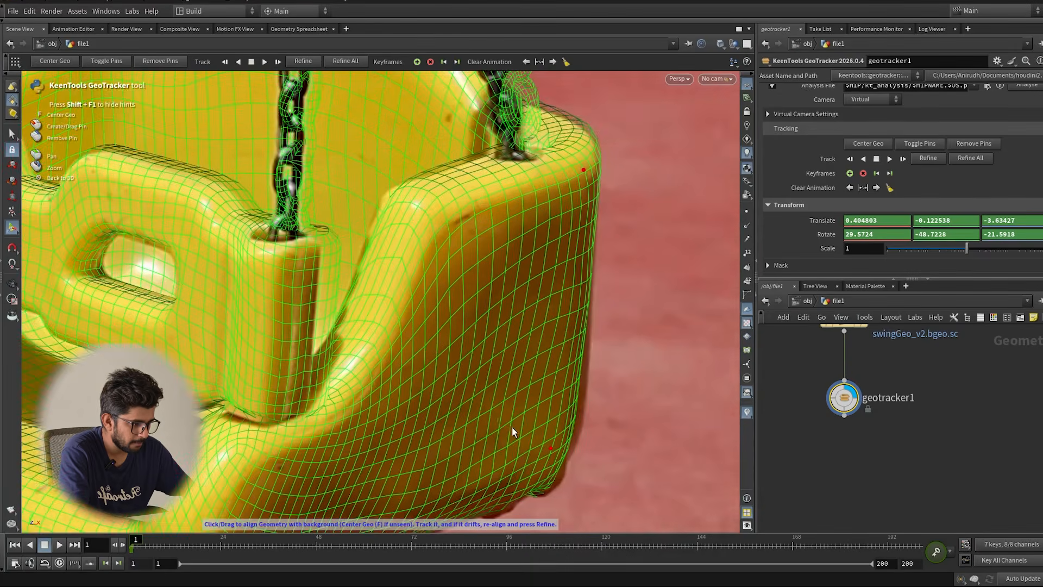
{"action": "middle_click_drag", "start_coordinate": [512, 426], "coordinate": [507, 371]}
{"action": "left_click_drag", "start_coordinate": [527, 386], "coordinate": [527, 384]}
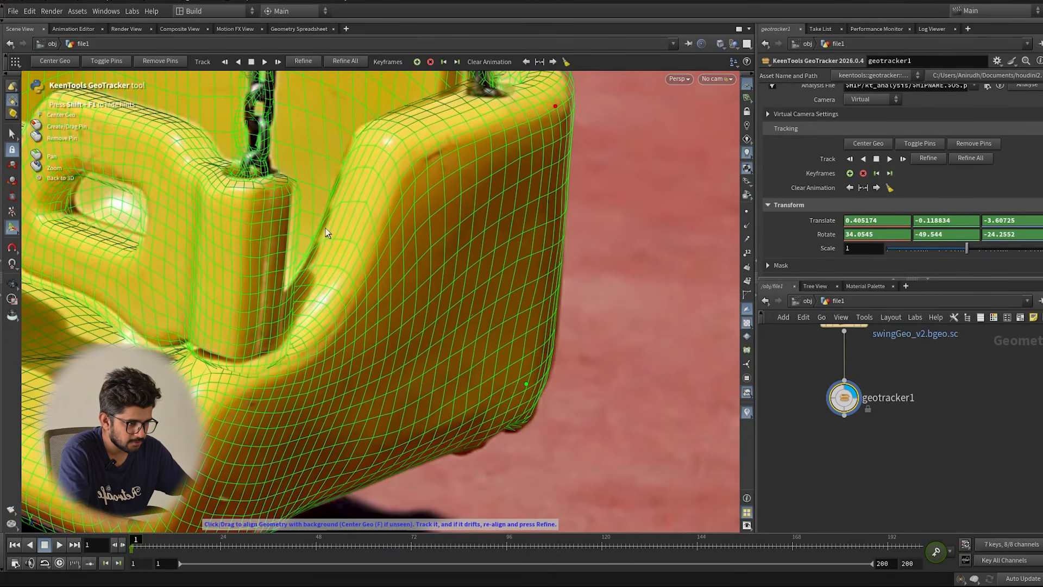
Add pins at the front bar's chain end and the backrest's upper rim, matching both to the footage
{"action": "mouse_move", "coordinate": [271, 195]}
{"action": "left_mouse_down"}
{"action": "mouse_move", "coordinate": [255, 187]}
{"action": "mouse_move", "coordinate": [270, 184]}
{"action": "left_mouse_up"}
{"action": "scroll", "coordinate": [422, 237], "scroll_direction": "down", "scroll_amount": 3}
{"action": "middle_click_drag", "start_coordinate": [422, 236], "coordinate": [429, 251]}
{"action": "scroll", "coordinate": [429, 251], "scroll_direction": "down", "scroll_amount": 3}
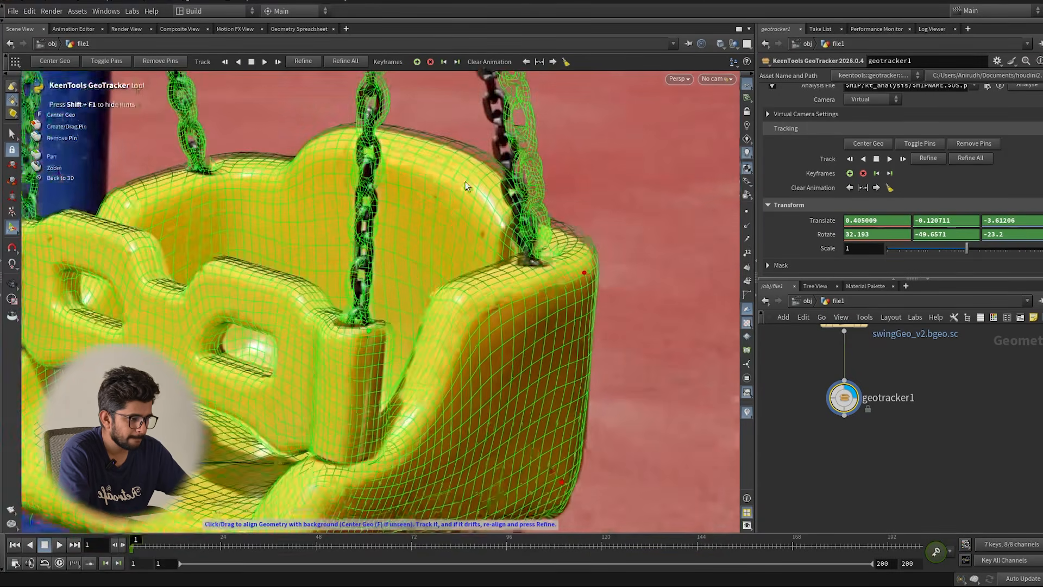
{"action": "scroll", "coordinate": [462, 142], "scroll_direction": "up", "scroll_amount": 3}
{"action": "left_click_drag", "start_coordinate": [464, 111], "coordinate": [455, 122]}
{"action": "scroll", "coordinate": [455, 122], "scroll_direction": "down", "scroll_amount": 3}
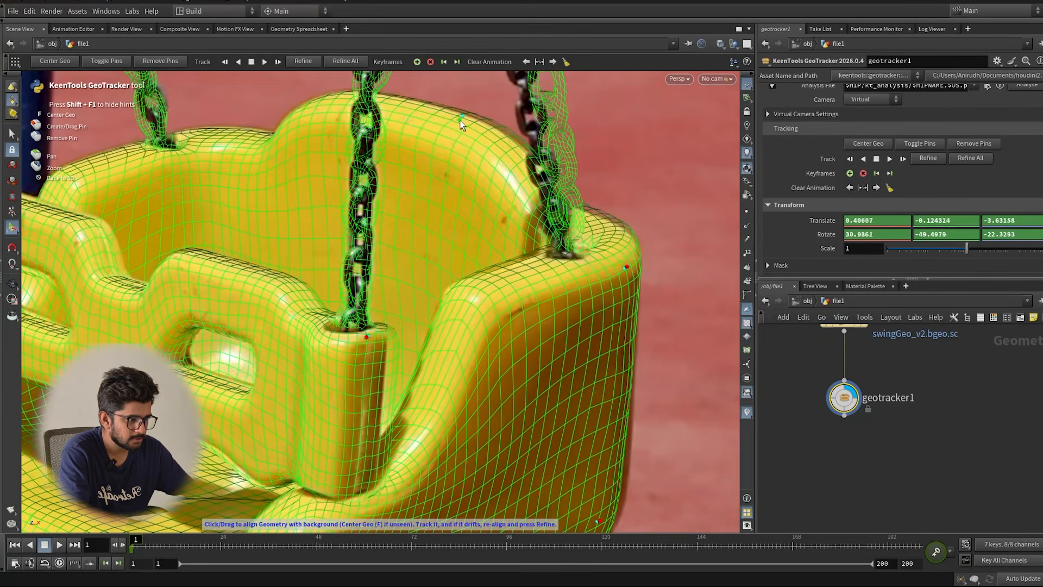
Readjust the pins at the side panel's lower rear corner and the seat's front-left edge
{"action": "scroll", "coordinate": [545, 295], "scroll_direction": "up", "scroll_amount": 3}
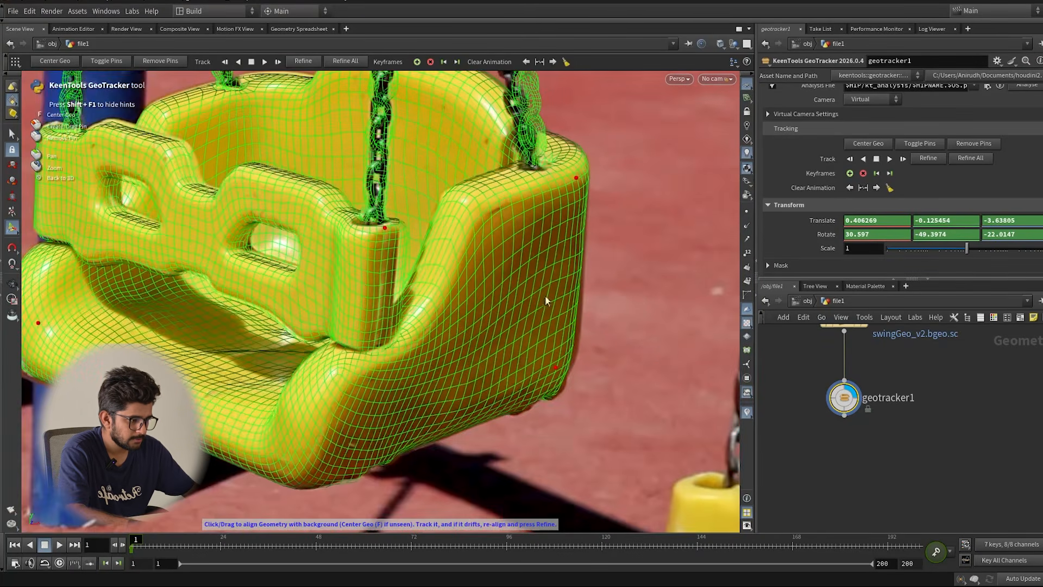
{"action": "left_click_drag", "start_coordinate": [637, 397], "coordinate": [647, 404]}
{"action": "middle_click_drag", "start_coordinate": [326, 337], "coordinate": [686, 359]}
{"action": "left_click_drag", "start_coordinate": [216, 366], "coordinate": [223, 364]}
{"action": "middle_click_drag", "start_coordinate": [641, 389], "coordinate": [266, 336]}
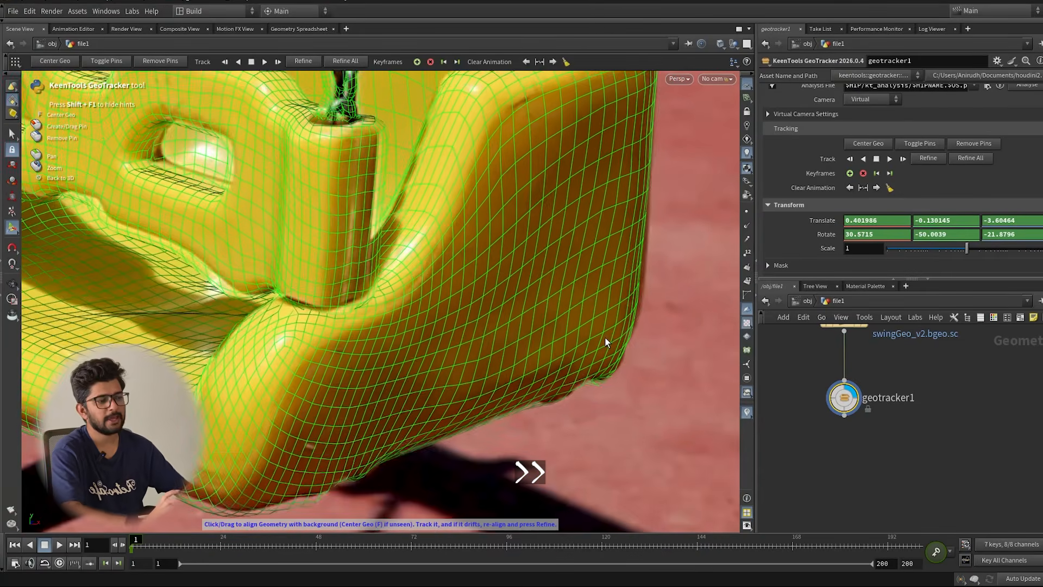
Refine the pins across the side panel, backrest and front bar so the wireframe follows the swing's contours
{"action": "left_click_drag", "start_coordinate": [606, 338], "coordinate": [604, 335]}
{"action": "scroll", "coordinate": [605, 334], "scroll_direction": "down", "scroll_amount": 3}
{"action": "middle_click_drag", "start_coordinate": [588, 241], "coordinate": [593, 279]}
{"action": "left_click_drag", "start_coordinate": [373, 142], "coordinate": [376, 142]}
{"action": "left_click", "coordinate": [585, 162]}
{"action": "left_click_drag", "start_coordinate": [461, 294], "coordinate": [474, 294]}
{"action": "middle_click_drag", "start_coordinate": [234, 337], "coordinate": [233, 203]}
{"action": "middle_click_drag", "start_coordinate": [424, 109], "coordinate": [293, 305]}
{"action": "left_click_drag", "start_coordinate": [297, 177], "coordinate": [300, 179]}
{"action": "middle_click_drag", "start_coordinate": [505, 483], "coordinate": [511, 356]}
{"action": "left_click_drag", "start_coordinate": [520, 366], "coordinate": [523, 368]}
{"action": "middle_click_drag", "start_coordinate": [342, 239], "coordinate": [514, 234]}
Nudge the pin at the front bar's chain end and pin the bar's upper-left corner to the footage
{"action": "scroll", "coordinate": [514, 228], "scroll_direction": "up", "scroll_amount": 4}
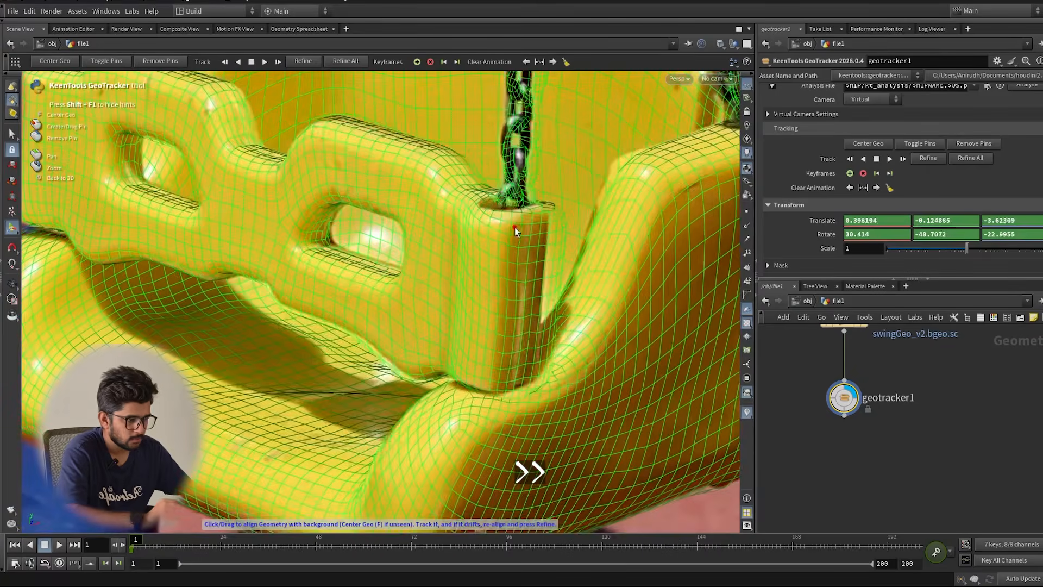
{"action": "left_click_drag", "start_coordinate": [514, 227], "coordinate": [519, 222]}
{"action": "scroll", "coordinate": [519, 221], "scroll_direction": "down", "scroll_amount": 3}
{"action": "middle_click_drag", "start_coordinate": [413, 218], "coordinate": [489, 229]}
{"action": "left_click_drag", "start_coordinate": [184, 106], "coordinate": [192, 107]}
{"action": "scroll", "coordinate": [272, 163], "scroll_direction": "down", "scroll_amount": 4}
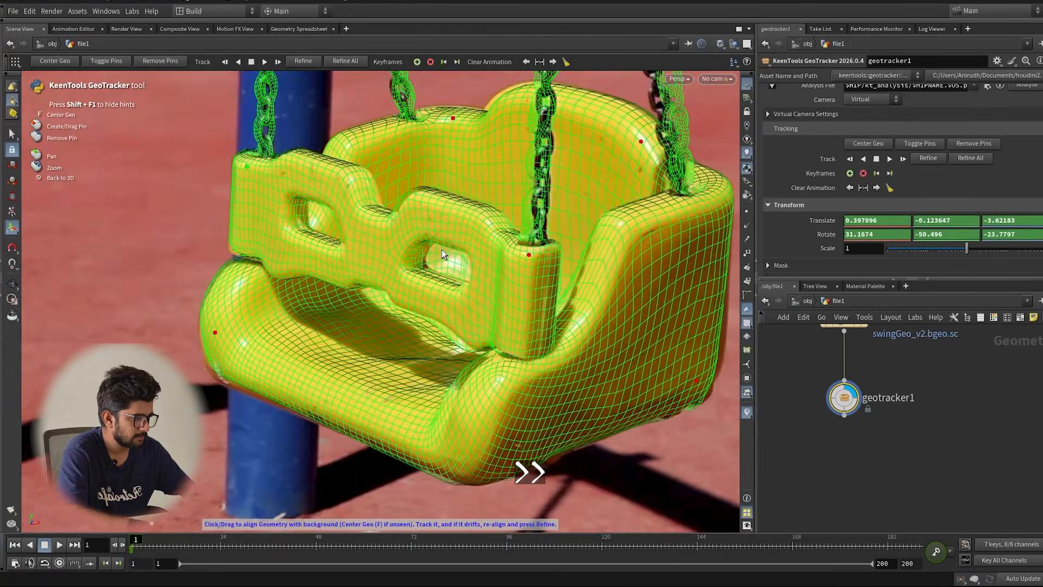
Try to readjust the pins at the lower rear corner and the seat's front-left edge
{"action": "scroll", "coordinate": [641, 140], "scroll_direction": "up", "scroll_amount": 3}
{"action": "middle_click_drag", "start_coordinate": [642, 381], "coordinate": [442, 321]}
{"action": "left_click_drag", "start_coordinate": [616, 352], "coordinate": [617, 356]}
{"action": "middle_click_drag", "start_coordinate": [272, 293], "coordinate": [438, 304]}
{"action": "left_click_drag", "start_coordinate": [165, 298], "coordinate": [167, 299]}
{"action": "scroll", "coordinate": [167, 299], "scroll_direction": "down", "scroll_amount": 2}
{"action": "key", "text": "ctrl+z"}
Adjust the backrest, front bar chain-end and lower rear corner pins, and pin the top of the front bar's left hump
{"action": "left_click_drag", "start_coordinate": [474, 115], "coordinate": [474, 110]}
{"action": "left_click_drag", "start_coordinate": [516, 258], "coordinate": [518, 258]}
{"action": "left_click_drag", "start_coordinate": [575, 100], "coordinate": [583, 97]}
{"action": "left_click_drag", "start_coordinate": [334, 170], "coordinate": [333, 169]}
{"action": "left_click_drag", "start_coordinate": [519, 257], "coordinate": [518, 253]}
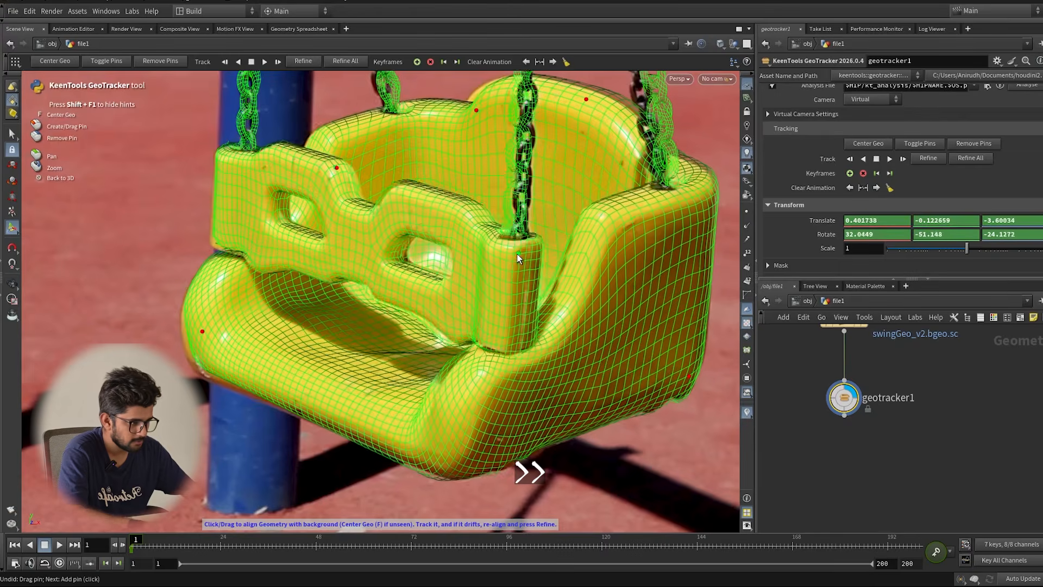
{"action": "left_click_drag", "start_coordinate": [584, 98], "coordinate": [580, 103]}
{"action": "left_click_drag", "start_coordinate": [691, 378], "coordinate": [694, 379]}
Fine-tune the front bar, backrest and lower rear corner pins again in close-up
{"action": "scroll", "coordinate": [342, 176], "scroll_direction": "up", "scroll_amount": 2}
{"action": "scroll", "coordinate": [343, 176], "scroll_direction": "up", "scroll_amount": 2}
{"action": "left_click_drag", "start_coordinate": [347, 147], "coordinate": [353, 144]}
{"action": "scroll", "coordinate": [353, 145], "scroll_direction": "down", "scroll_amount": 3}
{"action": "middle_click_drag", "start_coordinate": [597, 142], "coordinate": [525, 130]}
{"action": "left_click_drag", "start_coordinate": [526, 129], "coordinate": [532, 128]}
{"action": "scroll", "coordinate": [646, 386], "scroll_direction": "up", "scroll_amount": 1}
{"action": "left_click_drag", "start_coordinate": [651, 393], "coordinate": [648, 387]}
{"action": "scroll", "coordinate": [648, 387], "scroll_direction": "down", "scroll_amount": 1}
{"action": "middle_click_drag", "start_coordinate": [465, 322], "coordinate": [450, 273]}
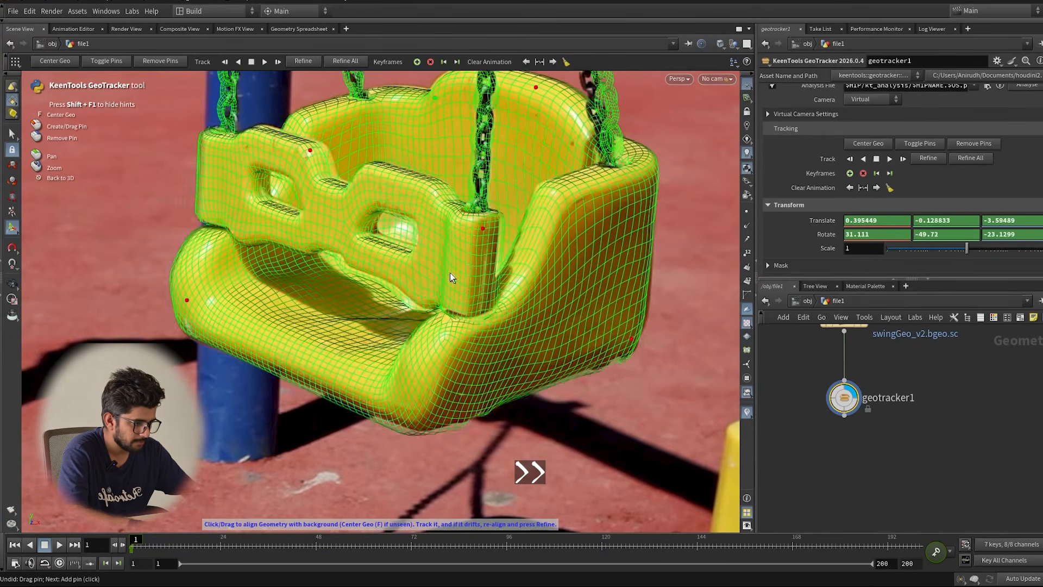
Nudge the front bar's chain-end pin and add a pin at the seat's lowest front corner
{"action": "left_click_drag", "start_coordinate": [483, 230], "coordinate": [487, 227]}
{"action": "left_click_drag", "start_coordinate": [427, 416], "coordinate": [426, 413]}
{"action": "middle_click_drag", "start_coordinate": [555, 232], "coordinate": [556, 314]}
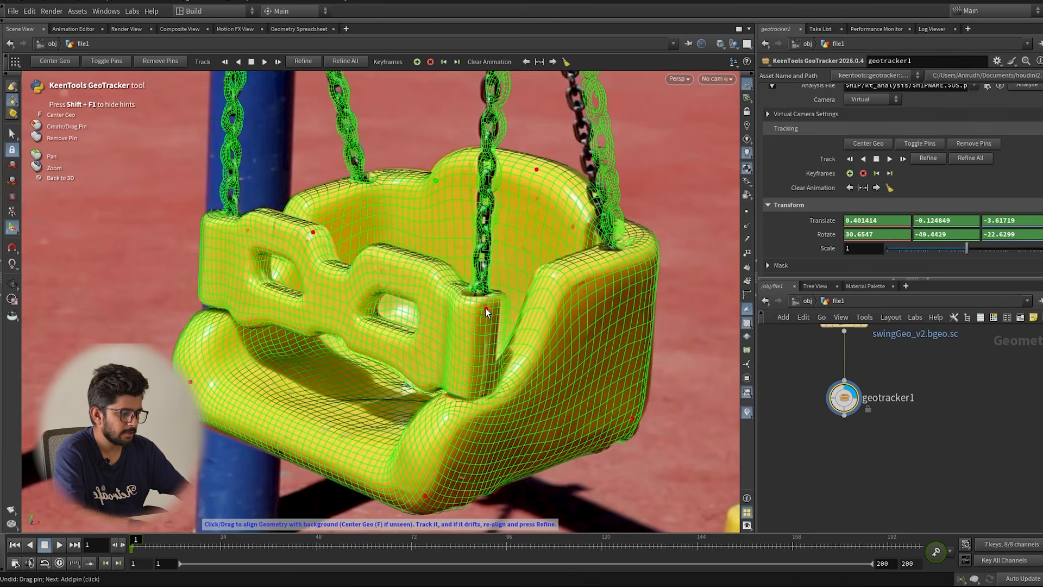
{"action": "scroll", "coordinate": [484, 308], "scroll_direction": "up", "scroll_amount": 2}
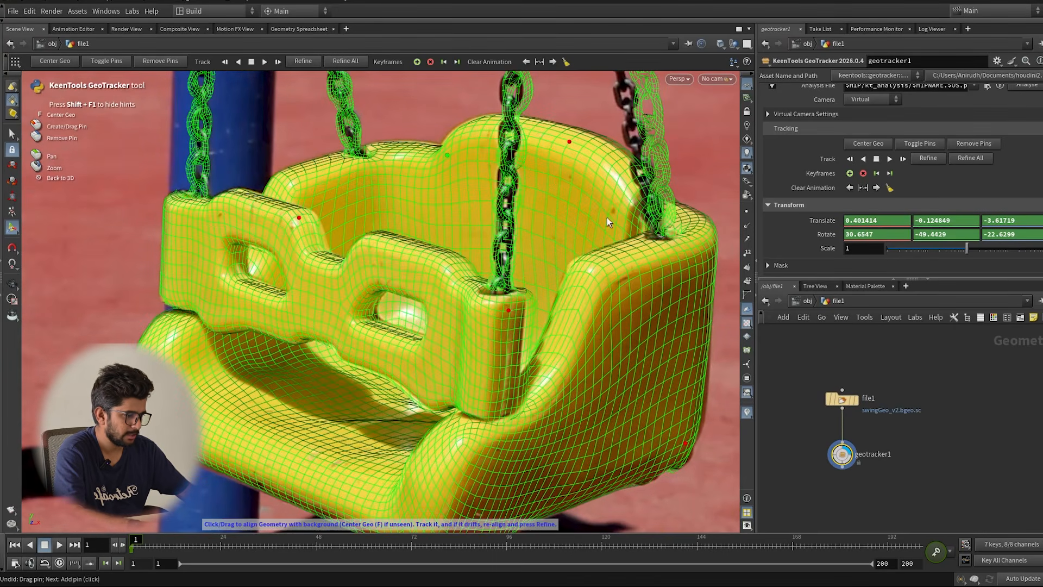
{"action": "scroll", "coordinate": [599, 190], "scroll_direction": "down", "scroll_amount": 5}
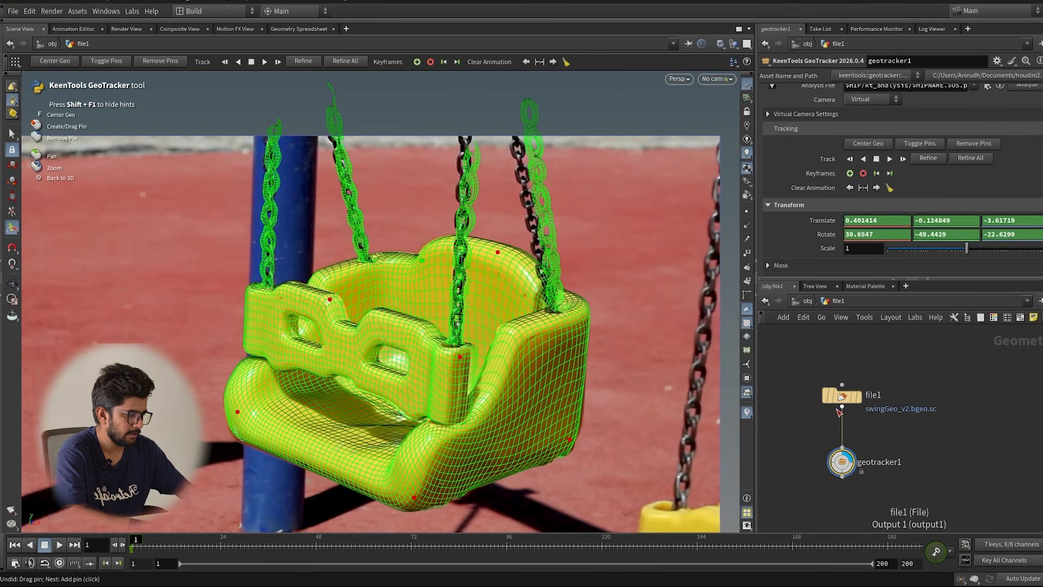
Display the file1 swing geometry and select the points at the top of the chain attached to the side panel's rear corner
{"action": "scroll", "coordinate": [856, 383], "scroll_direction": "up", "scroll_amount": 2}
{"action": "left_click", "coordinate": [845, 400]}
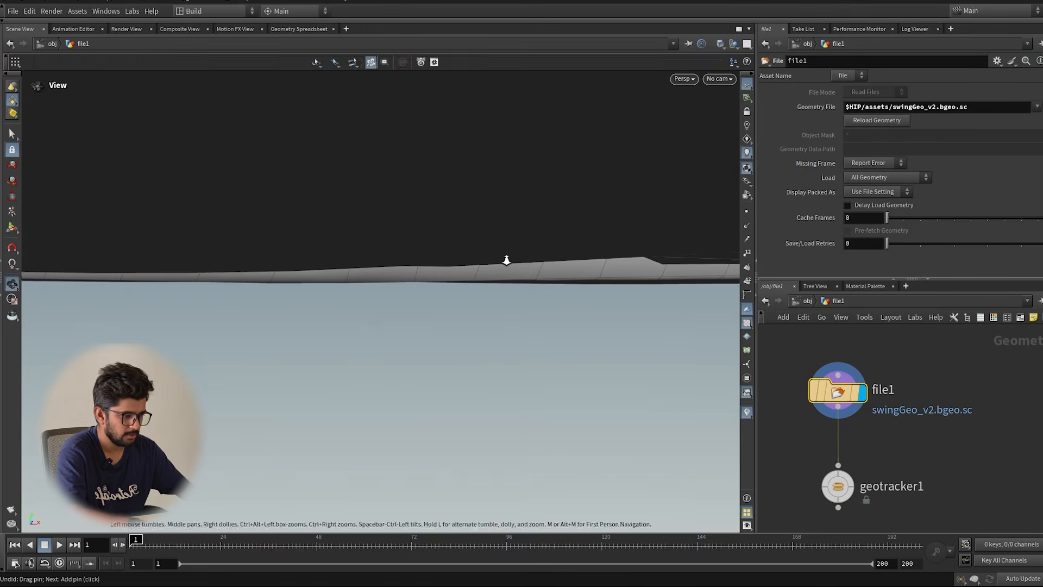
{"action": "key", "text": "h"}
{"action": "left_click_drag", "start_coordinate": [472, 257], "coordinate": [419, 201], "text": "alt"}
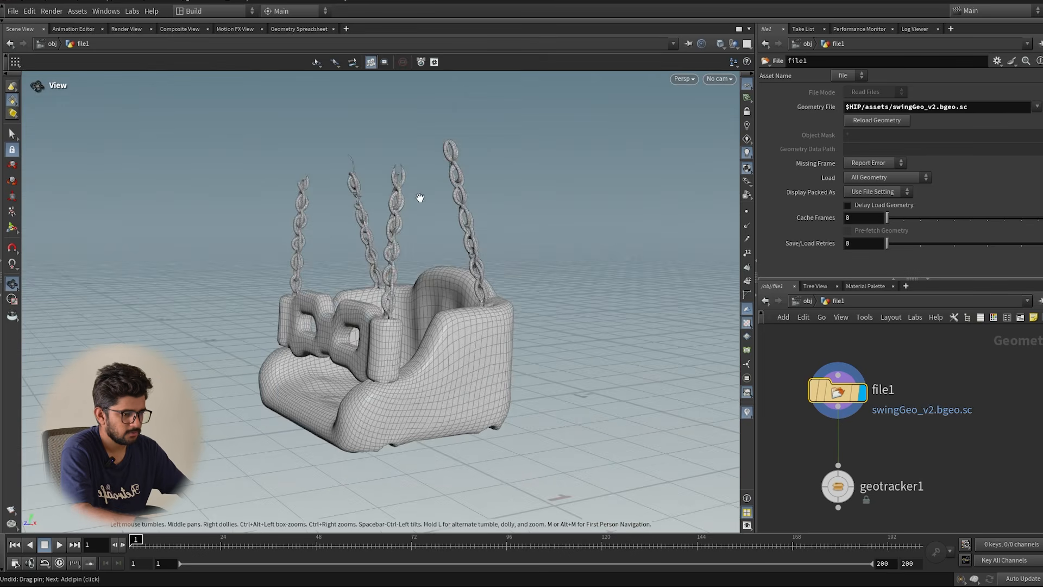
{"action": "left_click", "coordinate": [12, 133]}
{"action": "left_click", "coordinate": [195, 61]}
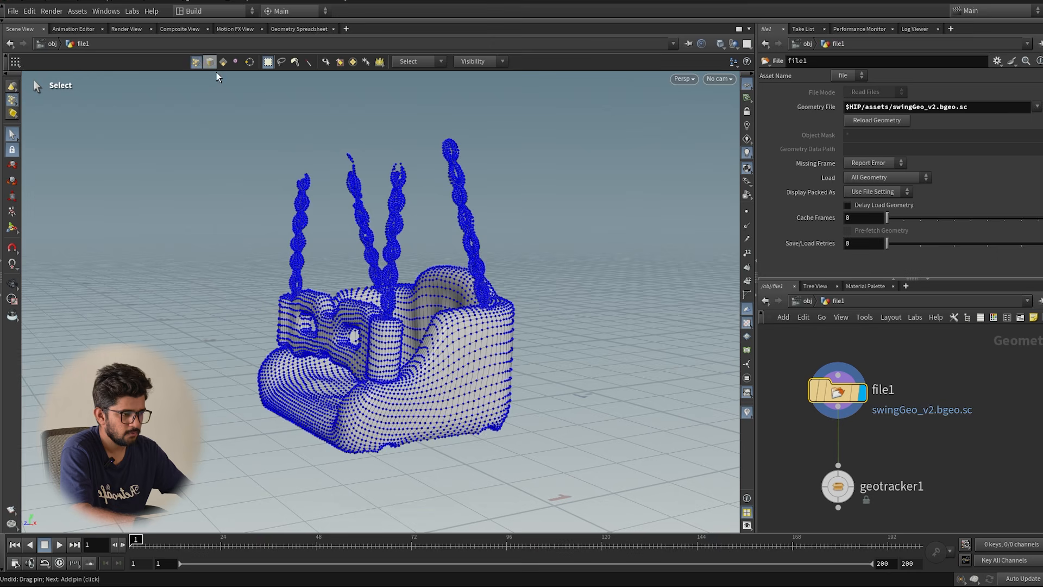
{"action": "left_click_drag", "start_coordinate": [429, 121], "coordinate": [466, 159]}
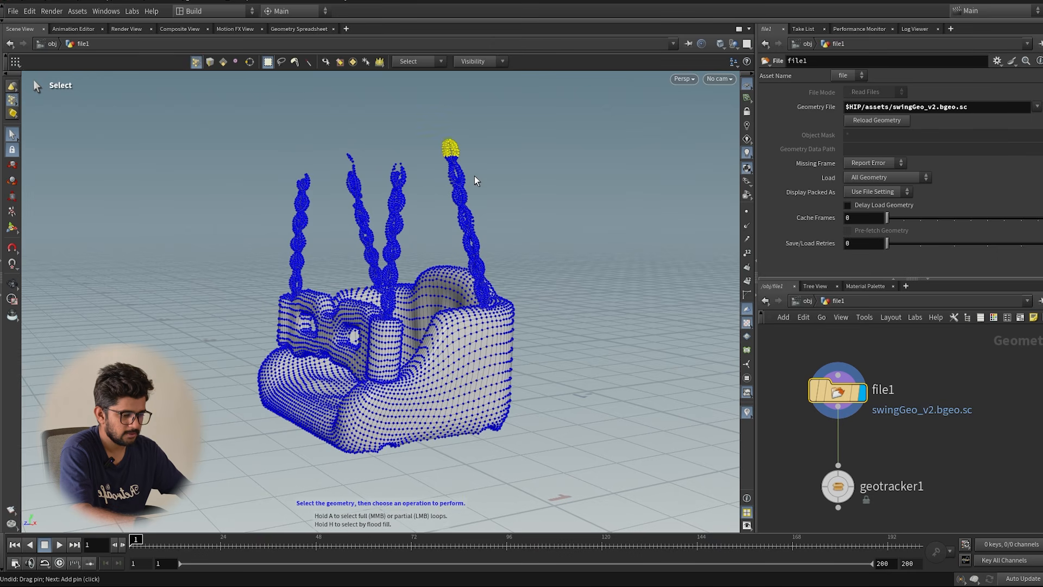
Move the selected chain points about 0.042 along Z with the handle aligned to World, using a soft radius of 0.312
{"action": "key", "text": "t"}
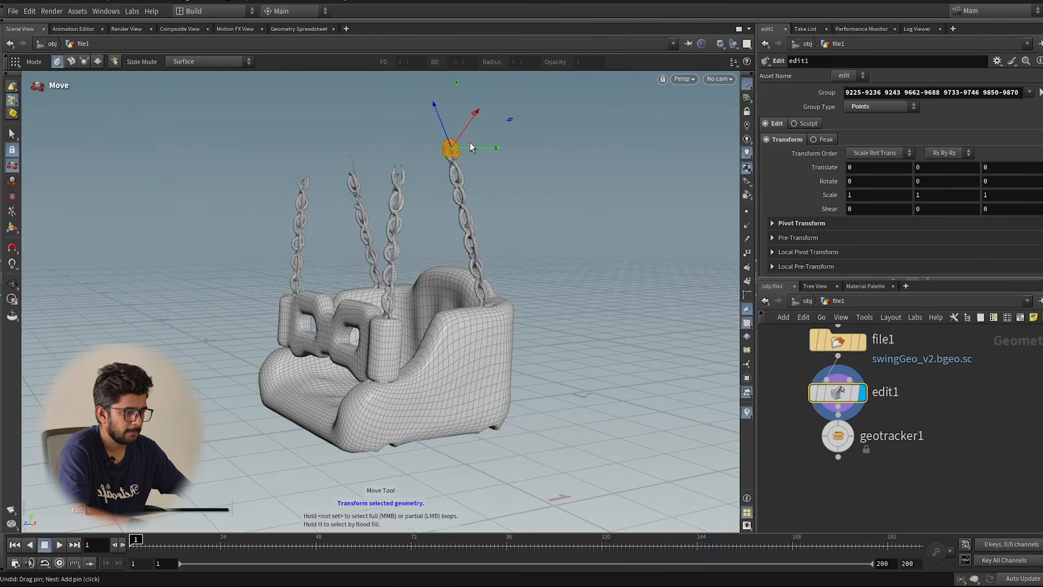
{"action": "right_click", "coordinate": [450, 148]}
{"action": "mouse_move", "coordinate": [478, 181]}
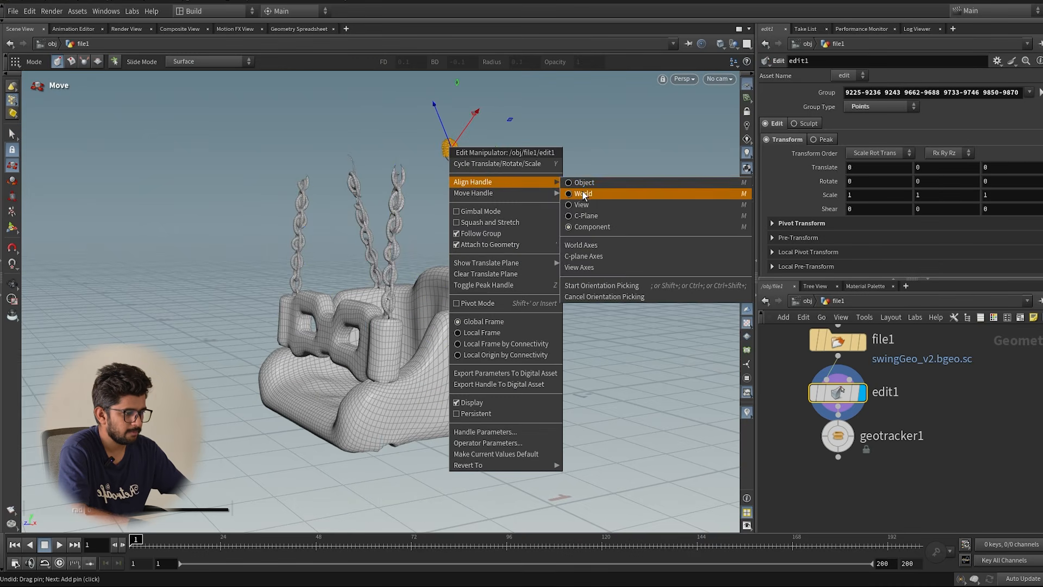
{"action": "left_click", "coordinate": [585, 194]}
{"action": "left_click_drag", "start_coordinate": [457, 173], "coordinate": [387, 288], "text": "alt"}
{"action": "left_click_drag", "start_coordinate": [420, 155], "coordinate": [403, 152]}
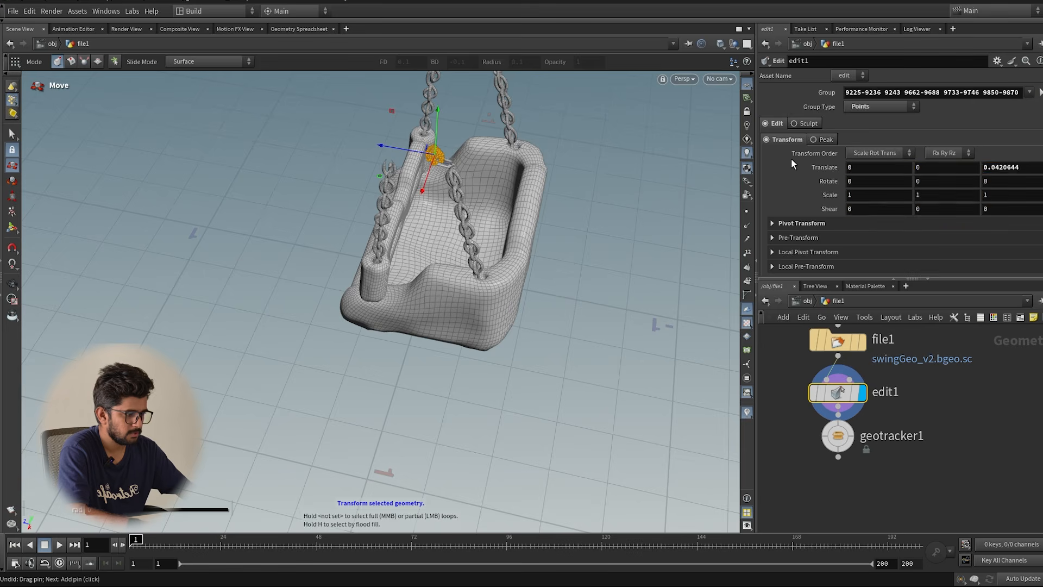
{"action": "scroll", "coordinate": [801, 198], "scroll_direction": "down", "scroll_amount": 5}
{"action": "left_click_drag", "start_coordinate": [905, 233], "coordinate": [941, 238]}
Switch the display back to the geotracker1 node and reactivate its viewport tool over the footage
{"action": "left_click", "coordinate": [717, 79]}
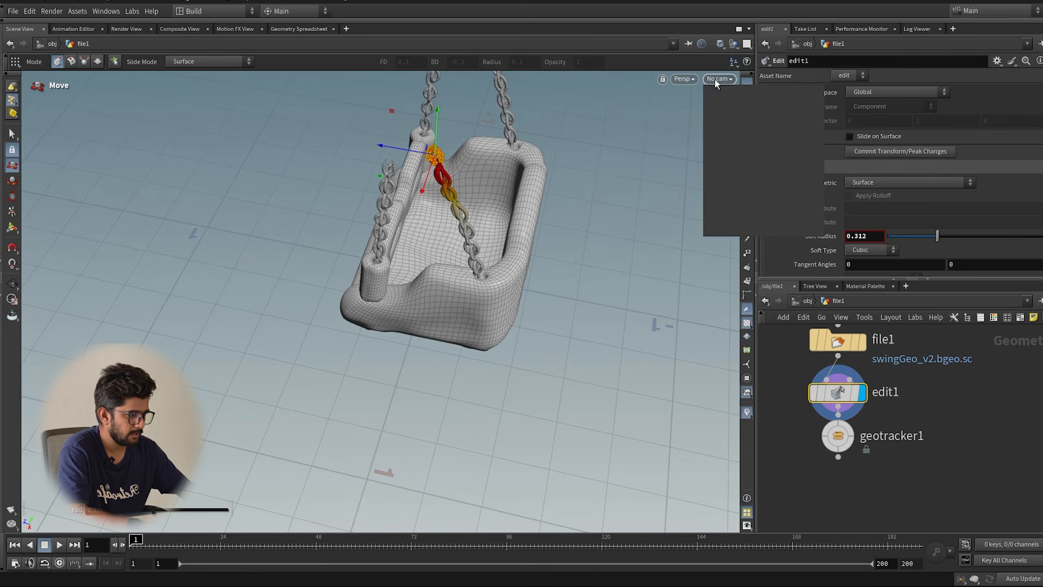
{"action": "left_click", "coordinate": [797, 396]}
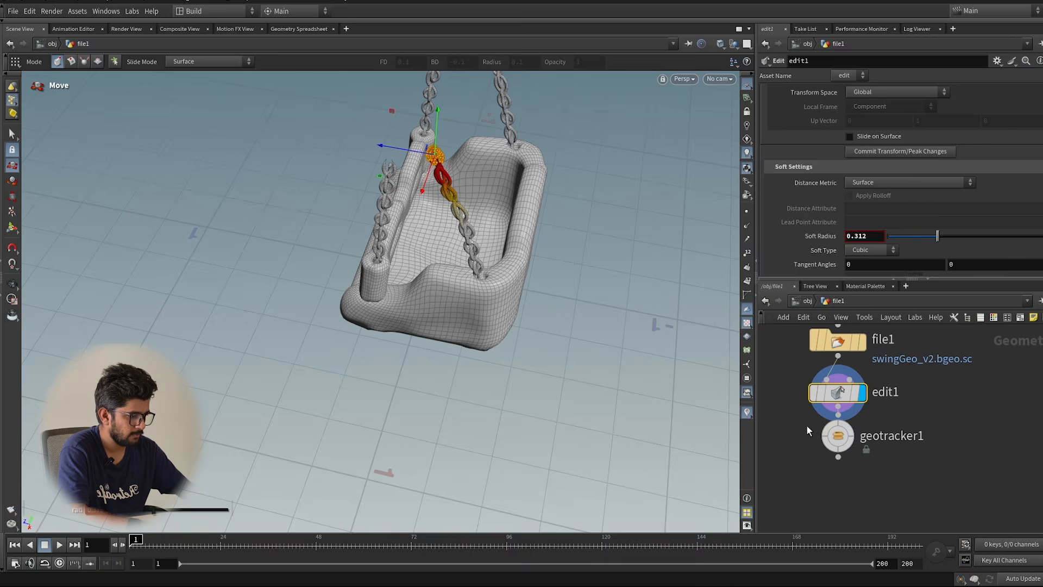
{"action": "left_click", "coordinate": [846, 428]}
{"action": "key", "text": "Return"}
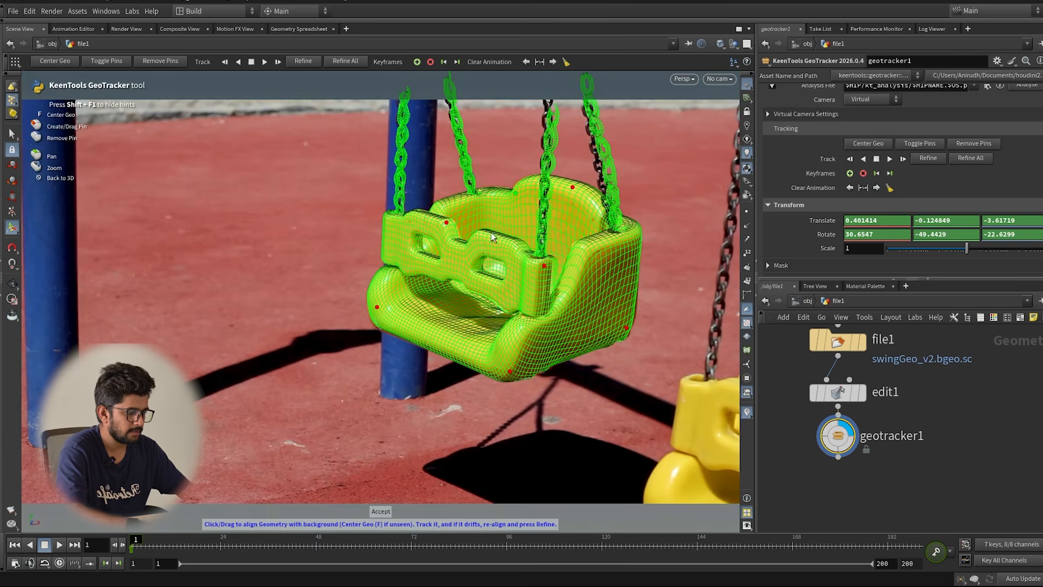
Set the soft radius on edit1 to 0.467 and return to geotracker1 to compare the chain with the footage
{"action": "scroll", "coordinate": [795, 356], "scroll_direction": "down", "scroll_amount": 2}
{"action": "scroll", "coordinate": [794, 356], "scroll_direction": "up", "scroll_amount": 2}
{"action": "left_click", "coordinate": [815, 419]}
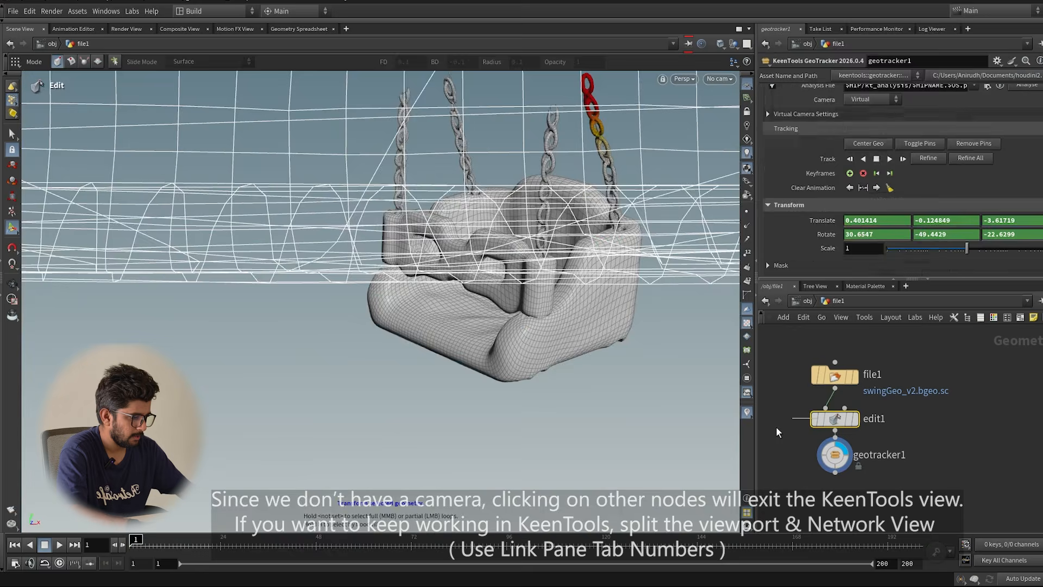
{"action": "left_click_drag", "start_coordinate": [930, 245], "coordinate": [964, 243]}
{"action": "left_click", "coordinate": [835, 454]}
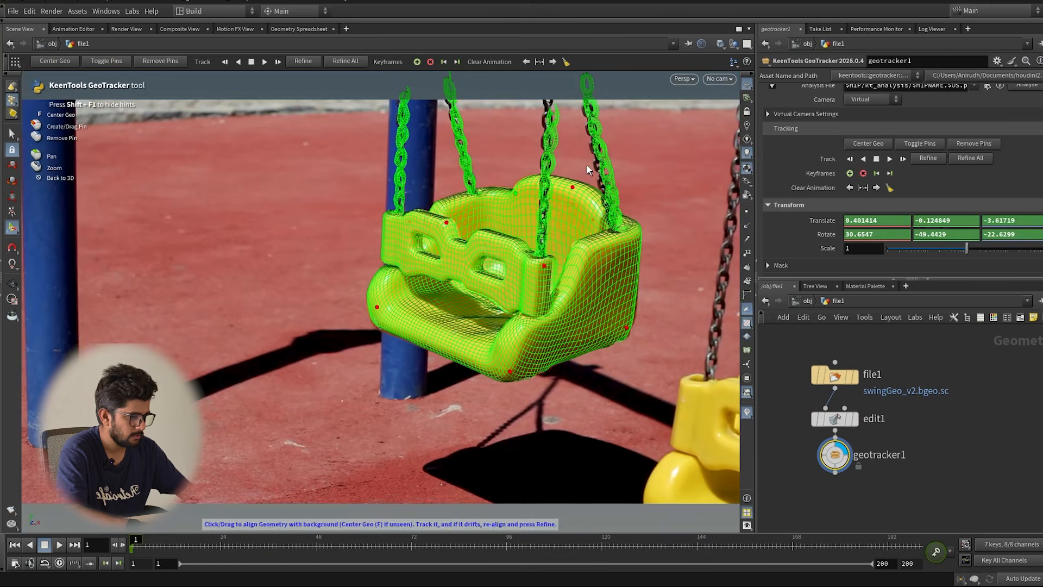
Set the Z translation on edit1 to 0.05, clear the node's lock flag, and return to geotracker1
{"action": "left_click_drag", "start_coordinate": [791, 408], "coordinate": [834, 420]}
{"action": "scroll", "coordinate": [836, 128], "scroll_direction": "up", "scroll_amount": 9}
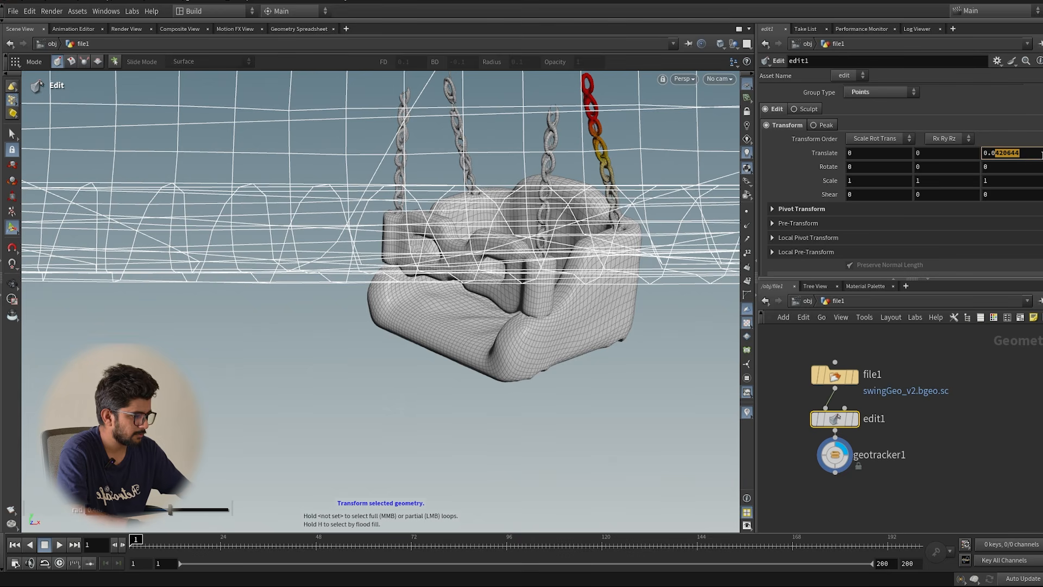
{"action": "type", "text": "5"}
{"action": "key", "text": "Return"}
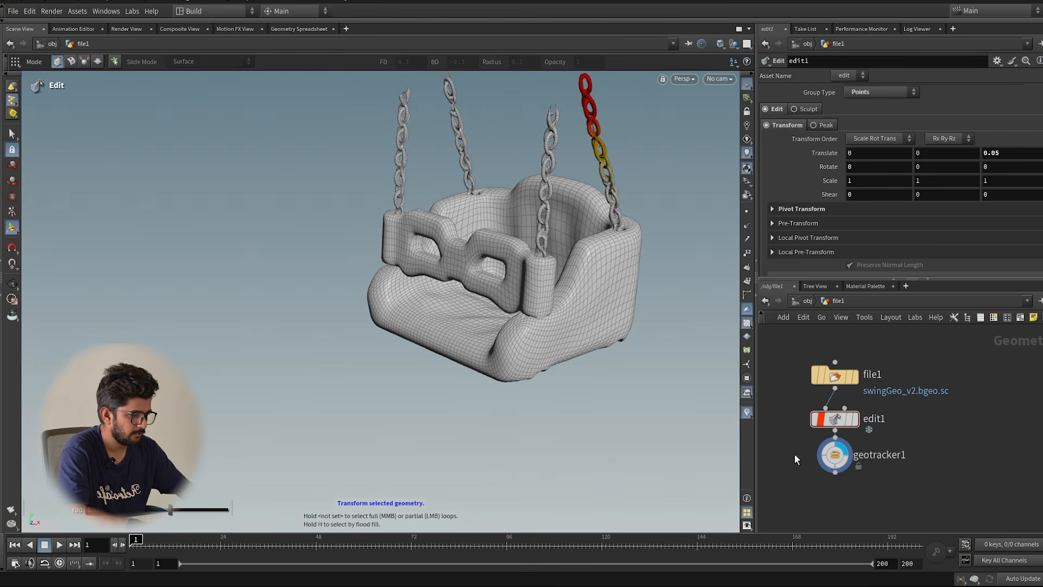
{"action": "left_click", "coordinate": [820, 419]}
{"action": "left_click", "coordinate": [834, 487]}
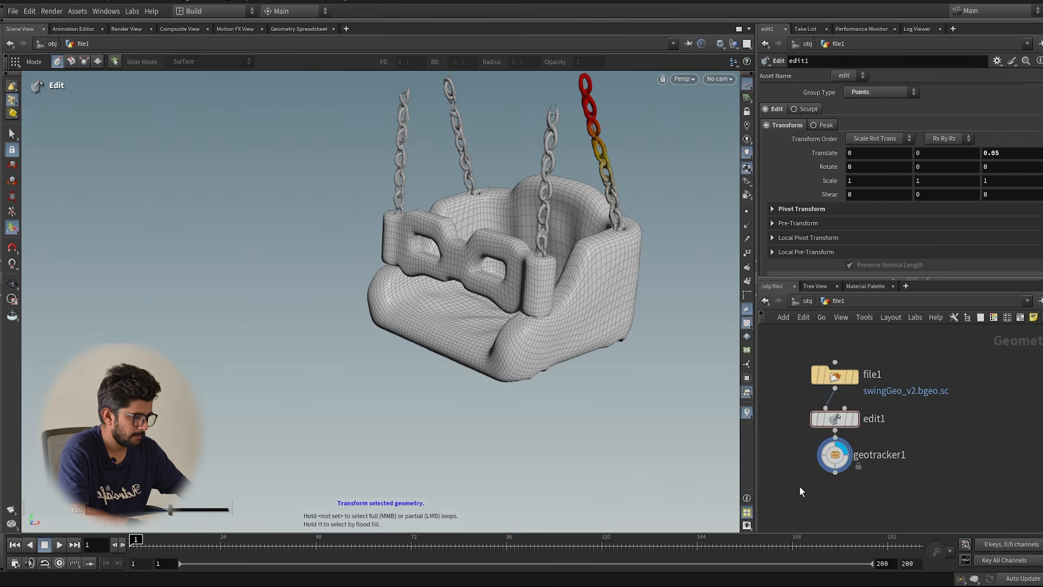
{"action": "left_click", "coordinate": [835, 455]}
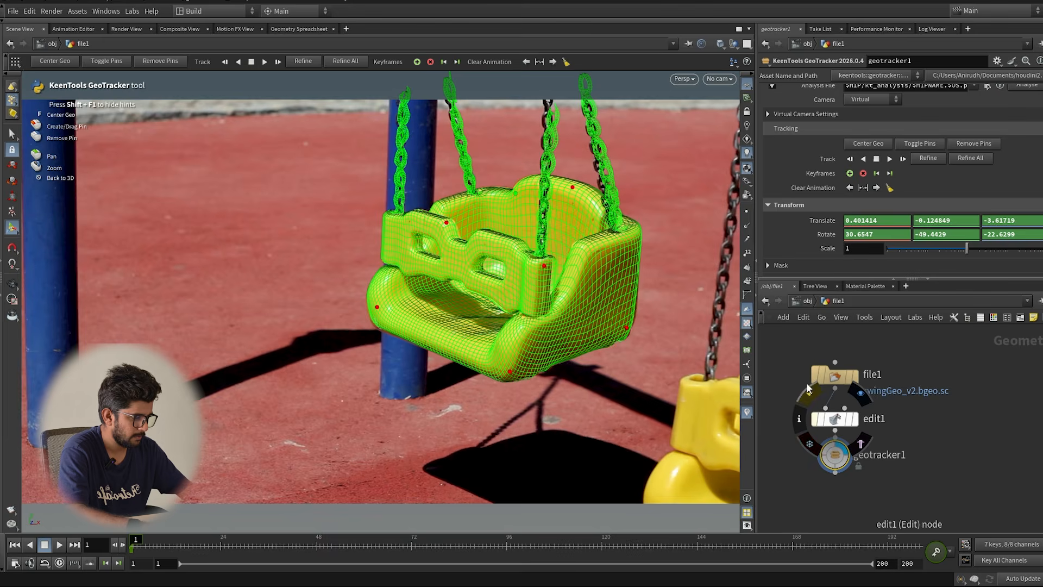
Set the soft radius on edit1 to 0.667 and check the chain's alignment through geotracker1
{"action": "left_click", "coordinate": [834, 418]}
{"action": "scroll", "coordinate": [882, 204], "scroll_direction": "down", "scroll_amount": 5}
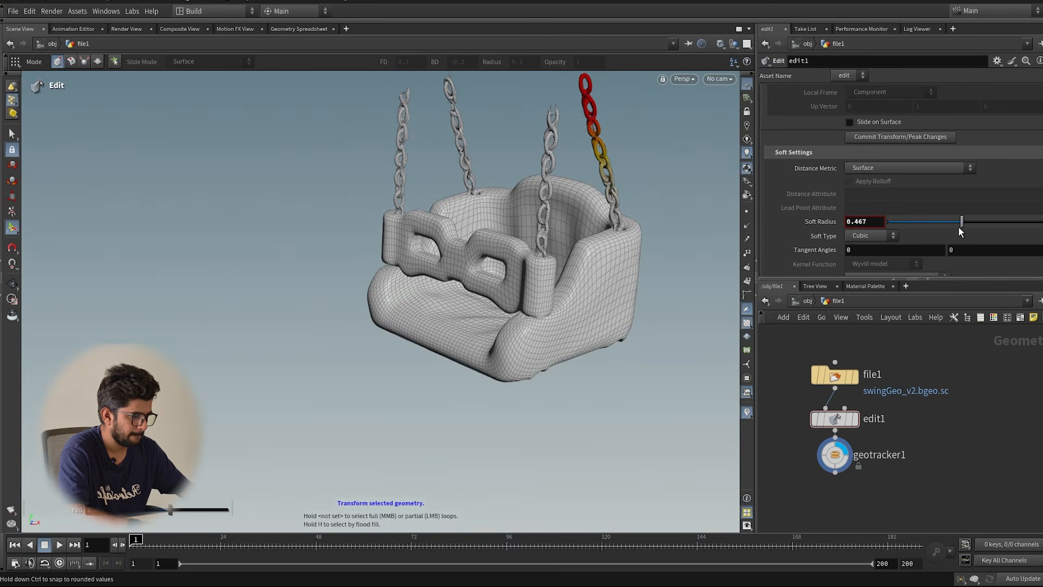
{"action": "left_click_drag", "start_coordinate": [959, 232], "coordinate": [985, 230]}
{"action": "left_click", "coordinate": [835, 455]}
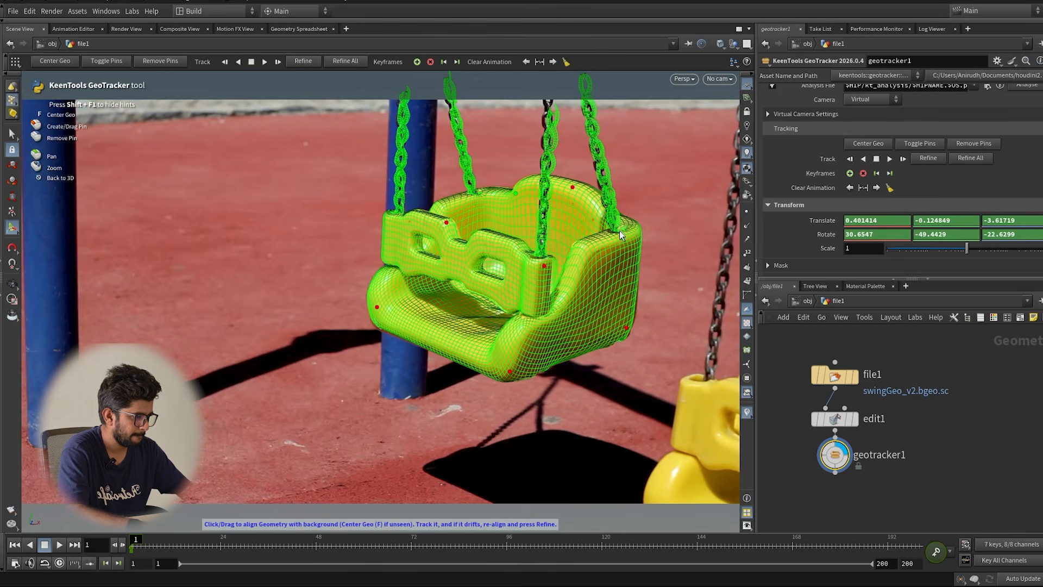
Move the file1 and edit1 nodes up in the network, and make edit1 the displayed and selected node
{"action": "left_click_drag", "start_coordinate": [835, 375], "coordinate": [834, 342]}
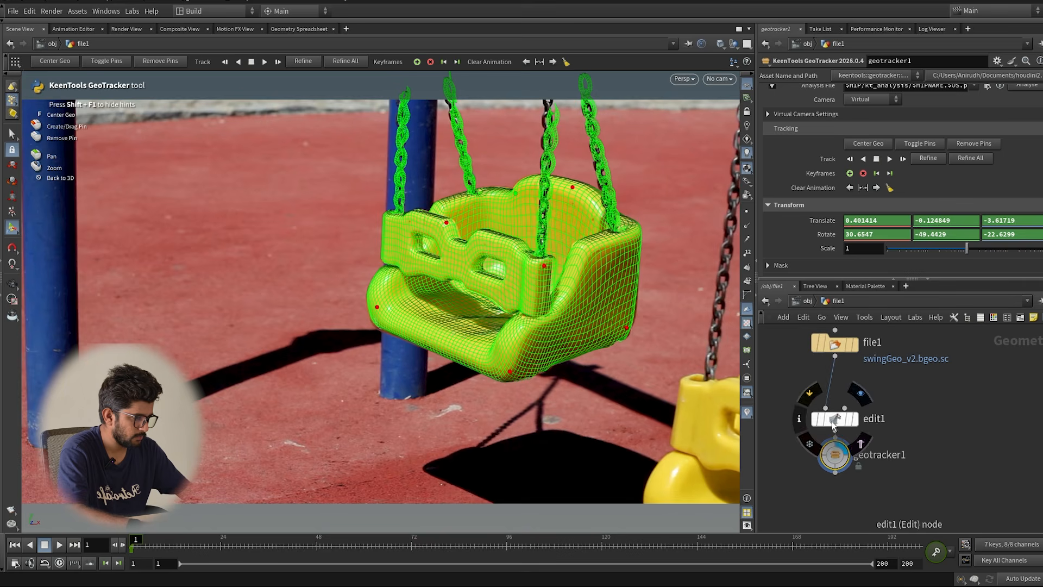
{"action": "left_click_drag", "start_coordinate": [832, 422], "coordinate": [835, 396]}
{"action": "left_click", "coordinate": [855, 397]}
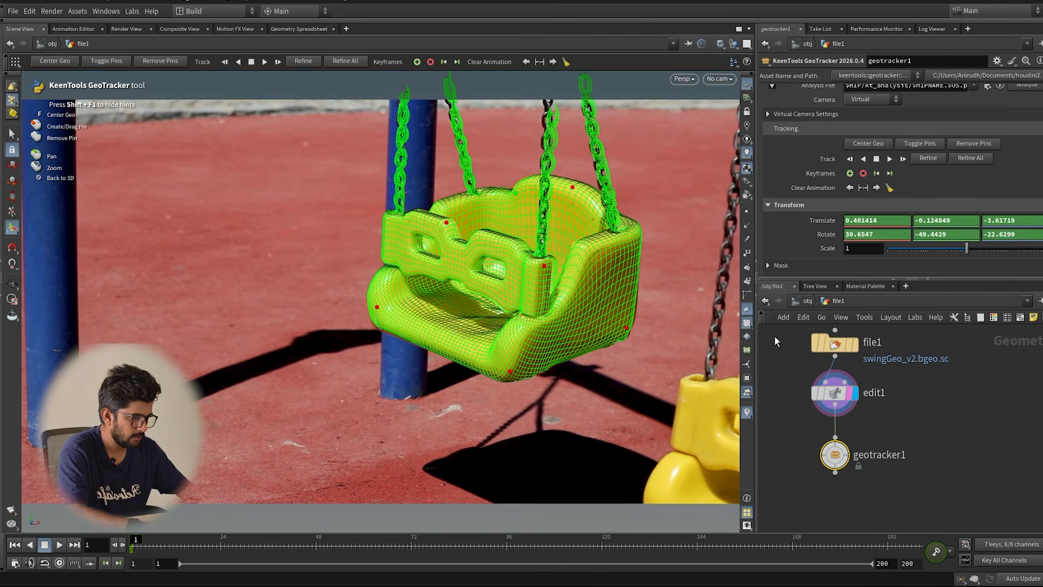
{"action": "left_click", "coordinate": [842, 395]}
Frame the swing geometry and select the points at the top of the chain attached to the front bar's near end
{"action": "right_click", "coordinate": [549, 191]}
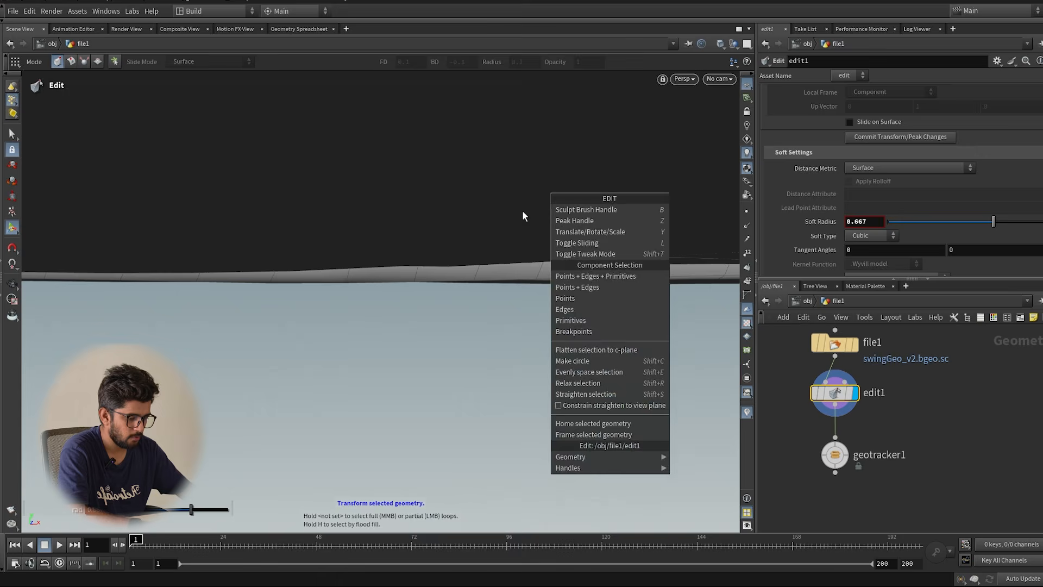
{"action": "left_click", "coordinate": [522, 210]}
{"action": "key", "text": "space+g"}
{"action": "right_click_drag", "start_coordinate": [514, 168], "coordinate": [286, 262], "text": "alt"}
{"action": "key", "text": "s"}
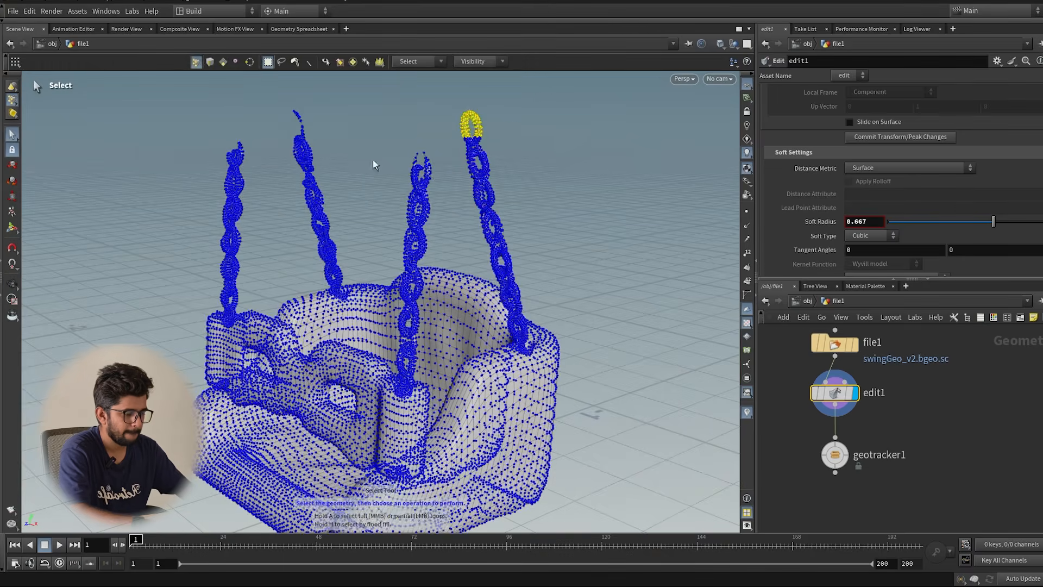
{"action": "left_click_drag", "start_coordinate": [406, 146], "coordinate": [437, 177]}
{"action": "left_click_drag", "start_coordinate": [410, 183], "coordinate": [505, 152], "text": "alt"}
Shift the selected chain points slightly along Z, and redisplay geotracker1 with its viewport tool active
{"action": "key", "text": "t"}
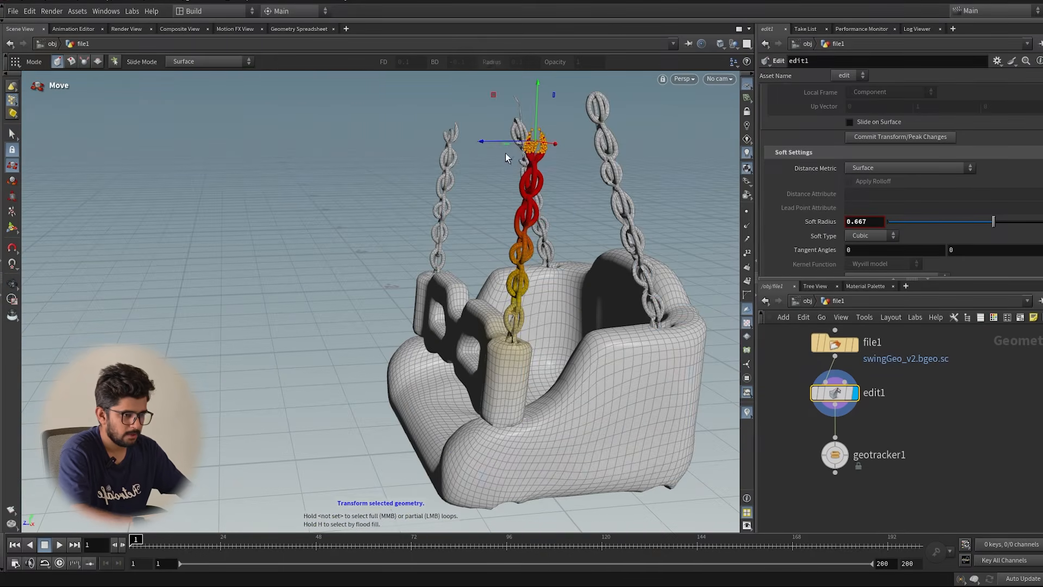
{"action": "left_click", "coordinate": [718, 81]}
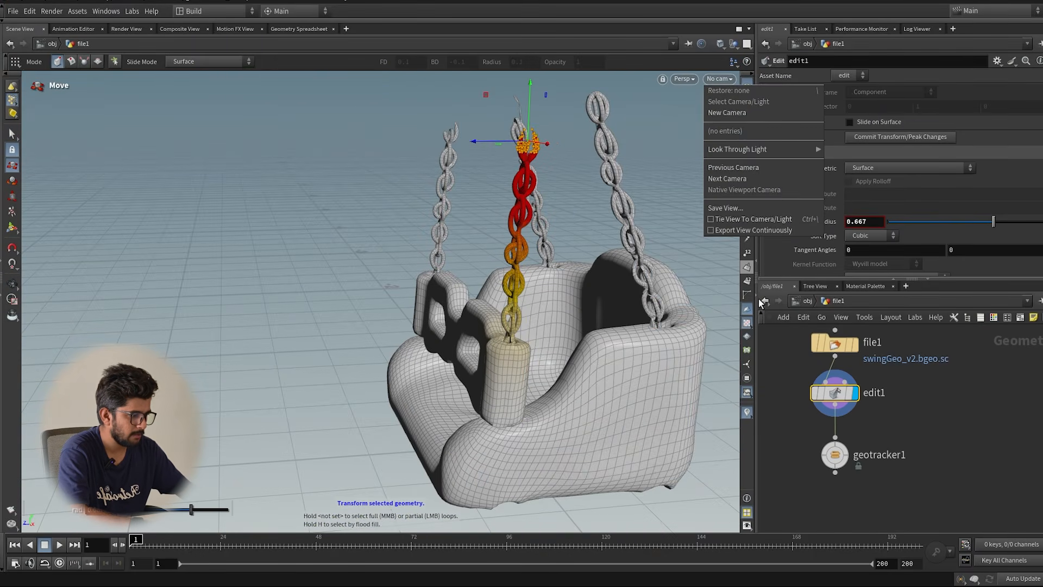
{"action": "left_click", "coordinate": [835, 455]}
{"action": "left_click", "coordinate": [847, 457]}
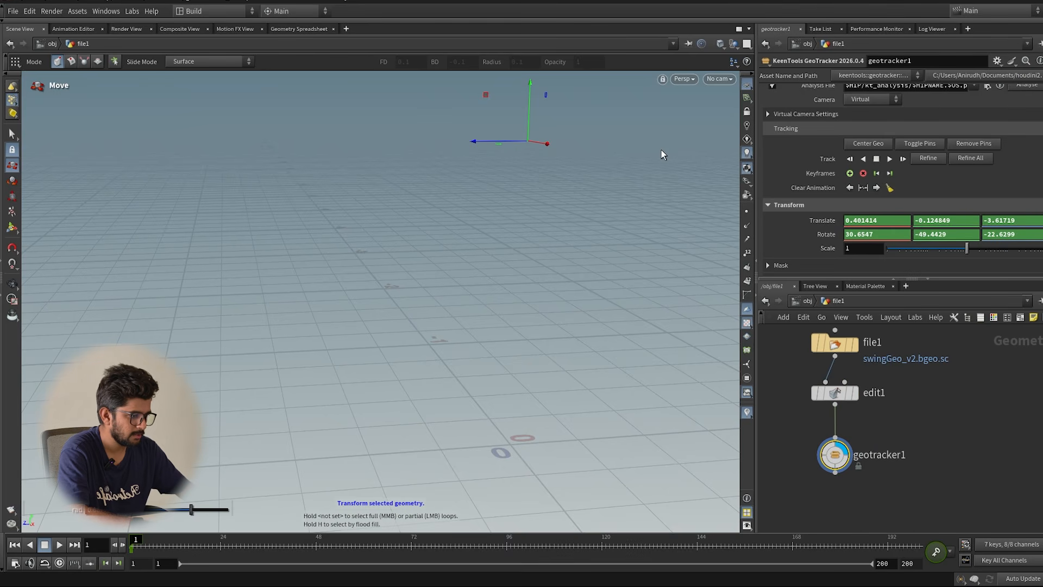
{"action": "key", "text": "Return"}
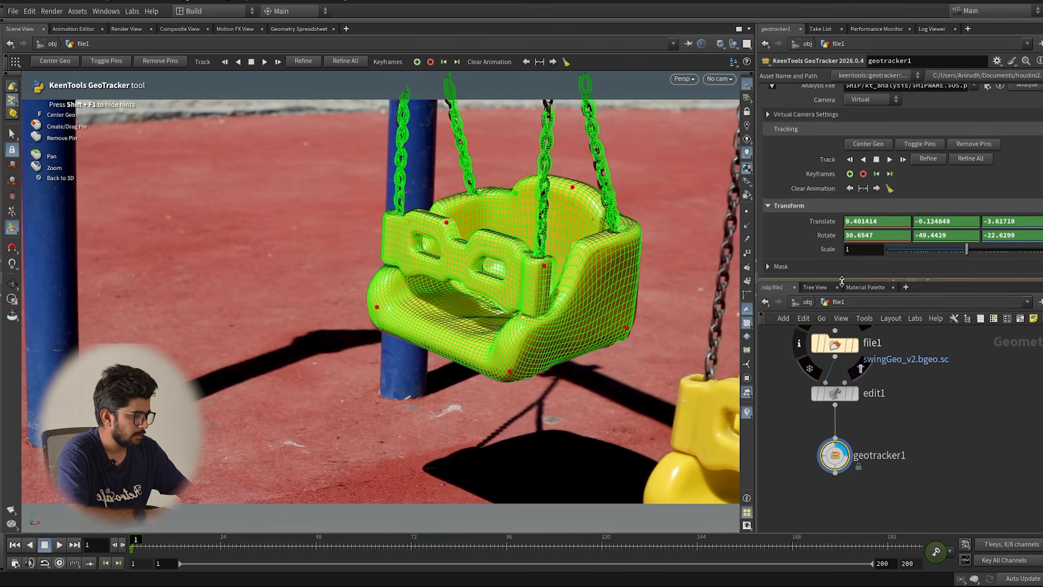
Enlarge the parameter pane and track the swing geometry forward from frame 1 to frame 200
{"action": "left_click_drag", "start_coordinate": [841, 277], "coordinate": [856, 365]}
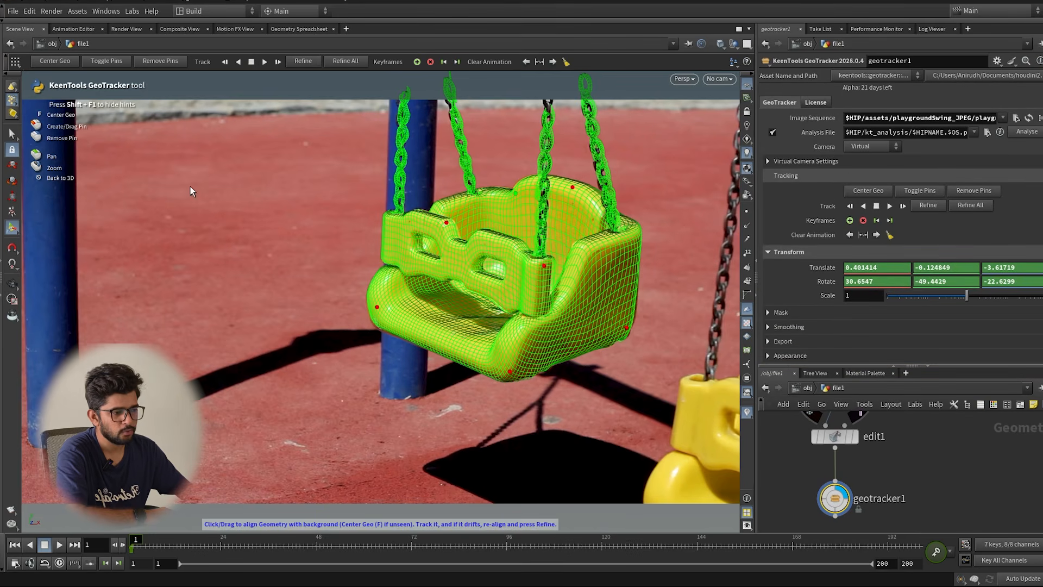
{"action": "left_click", "coordinate": [265, 63]}
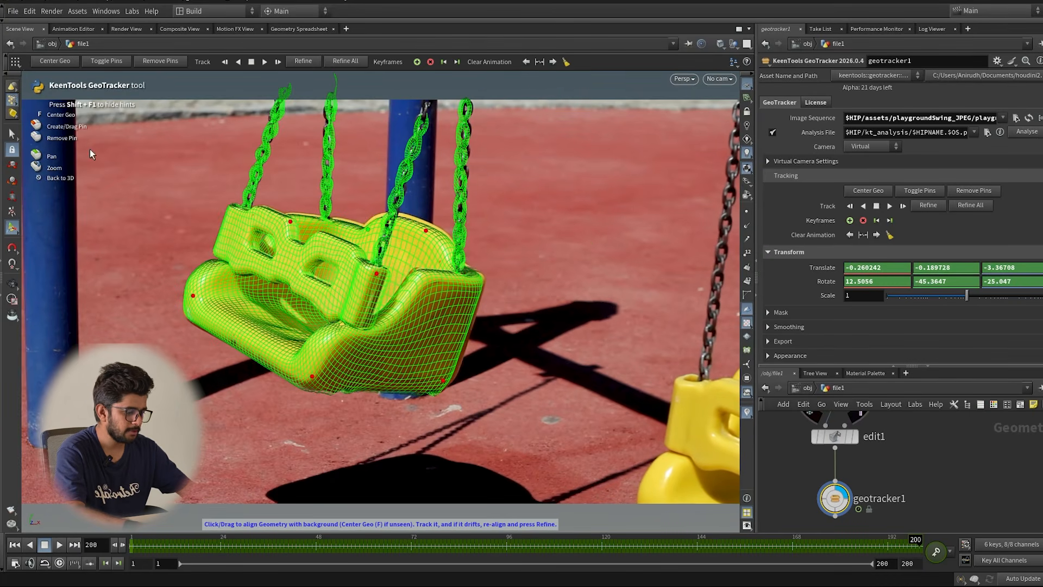
Scrub and play through the tracked frames up to frame 200, examining how well the geometry follows the swing
{"action": "left_click_drag", "start_coordinate": [137, 545], "coordinate": [532, 511]}
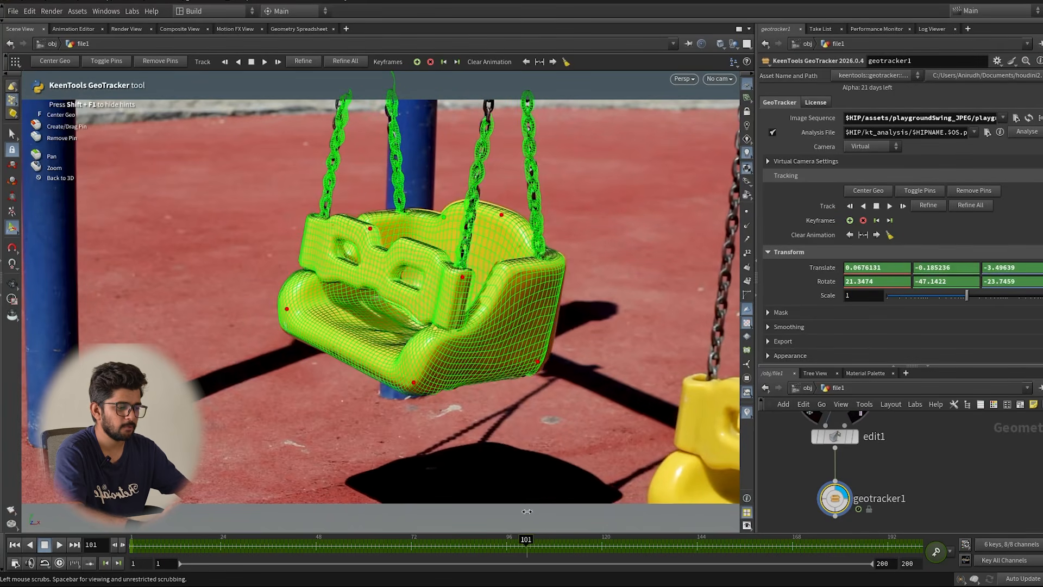
{"action": "left_click_drag", "start_coordinate": [555, 548], "coordinate": [637, 545]}
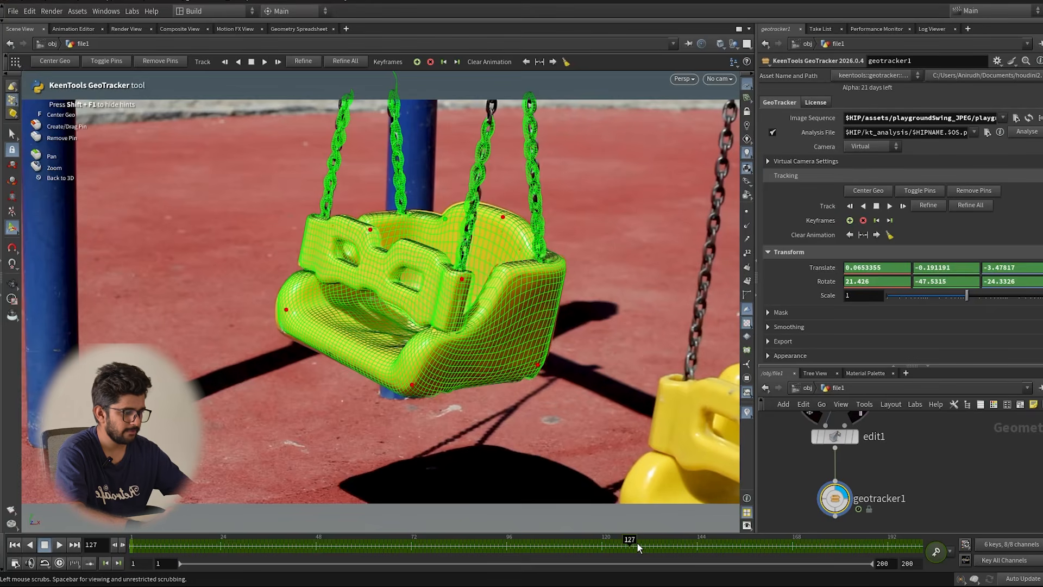
{"action": "key", "text": "Up"}
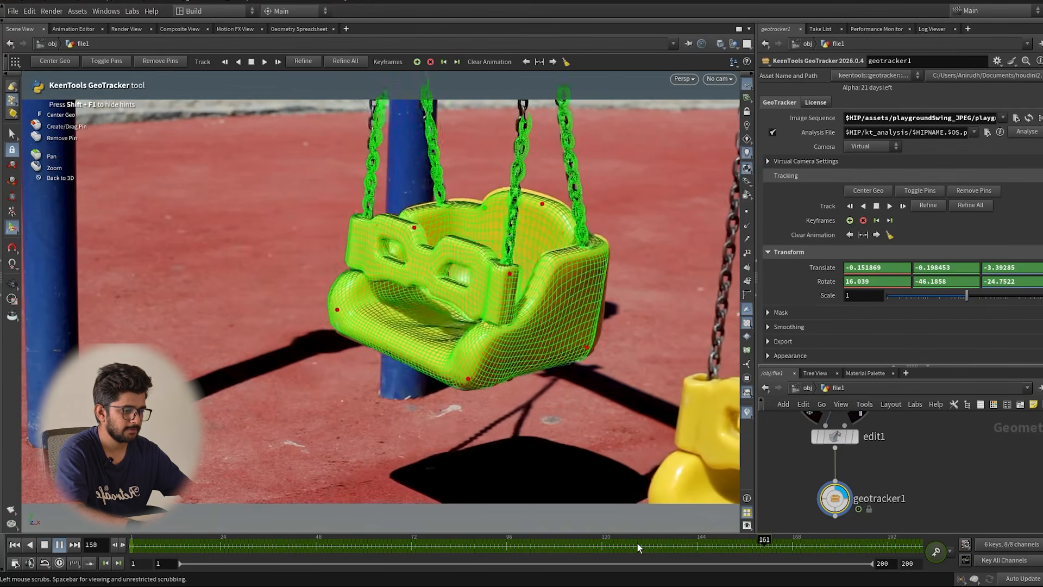
{"action": "key", "text": "Up"}
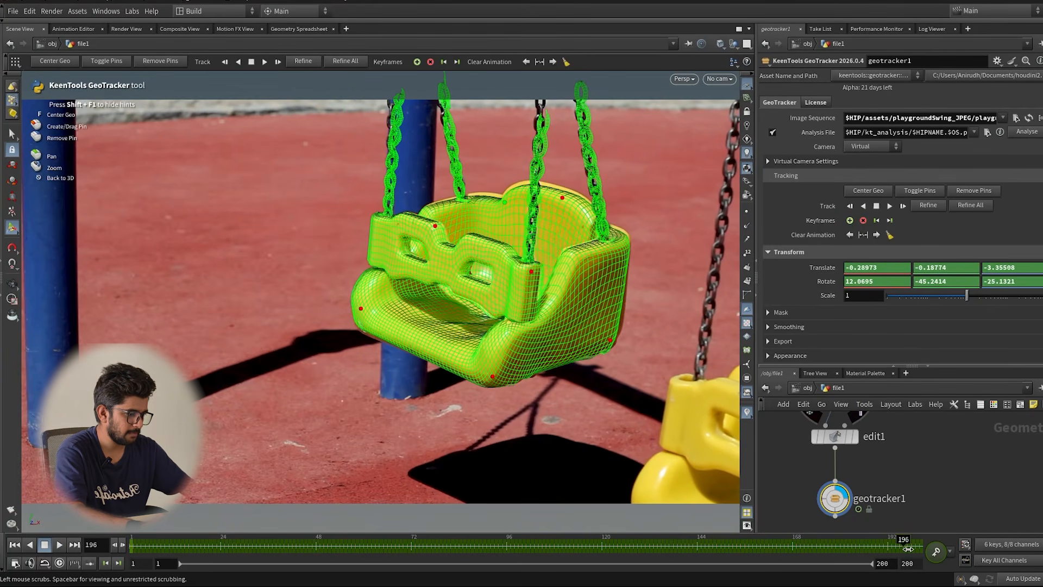
{"action": "left_click_drag", "start_coordinate": [909, 549], "coordinate": [916, 547]}
Remove the GeoTracker keyframe at frame 200 and realign the geometry with pins on the seat's front edge and the backrest
{"action": "scroll", "coordinate": [467, 372], "scroll_direction": "up", "scroll_amount": 2}
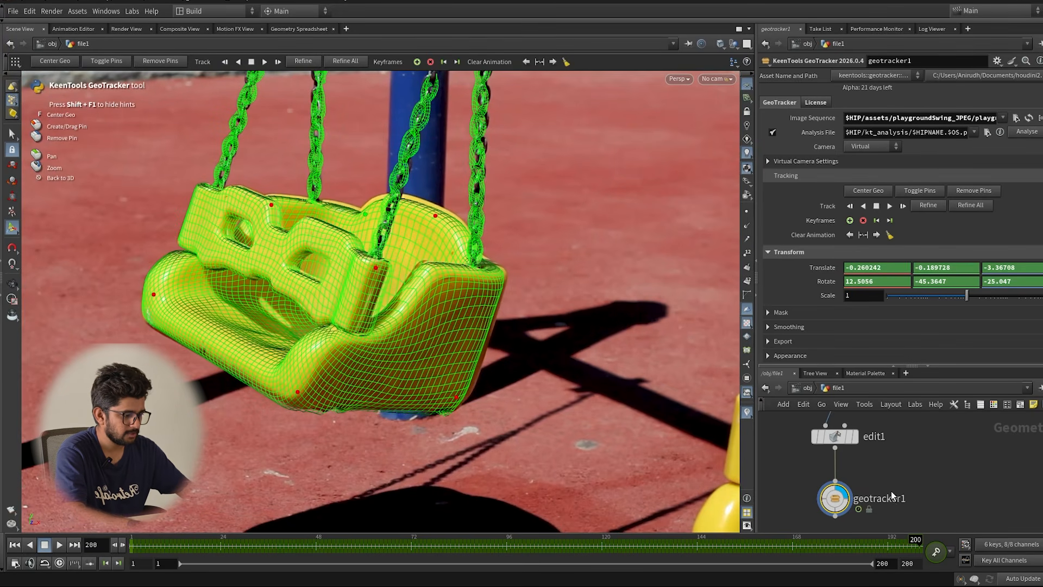
{"action": "left_click", "coordinate": [864, 221]}
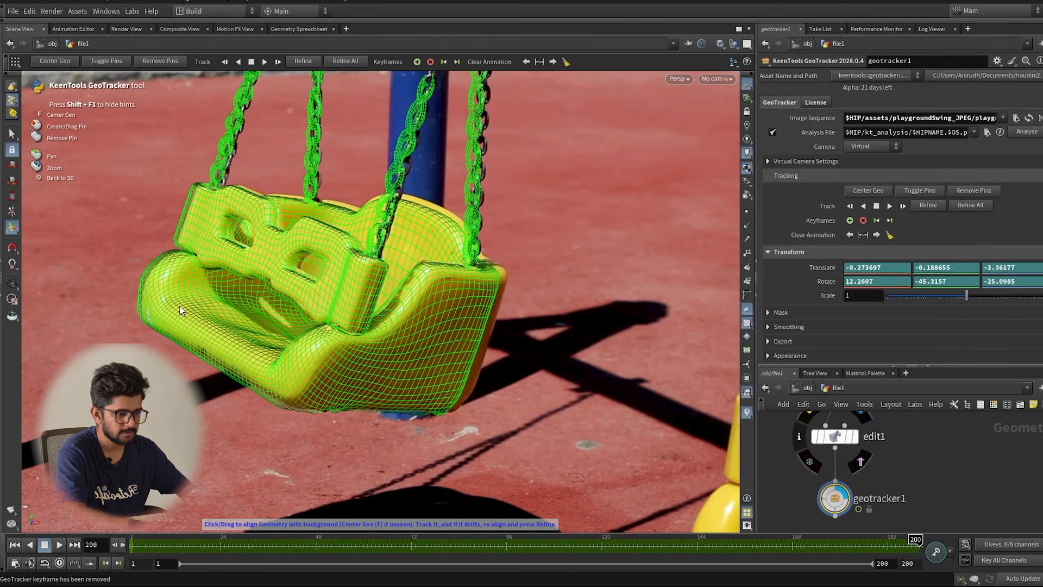
{"action": "left_click_drag", "start_coordinate": [152, 299], "coordinate": [157, 298]}
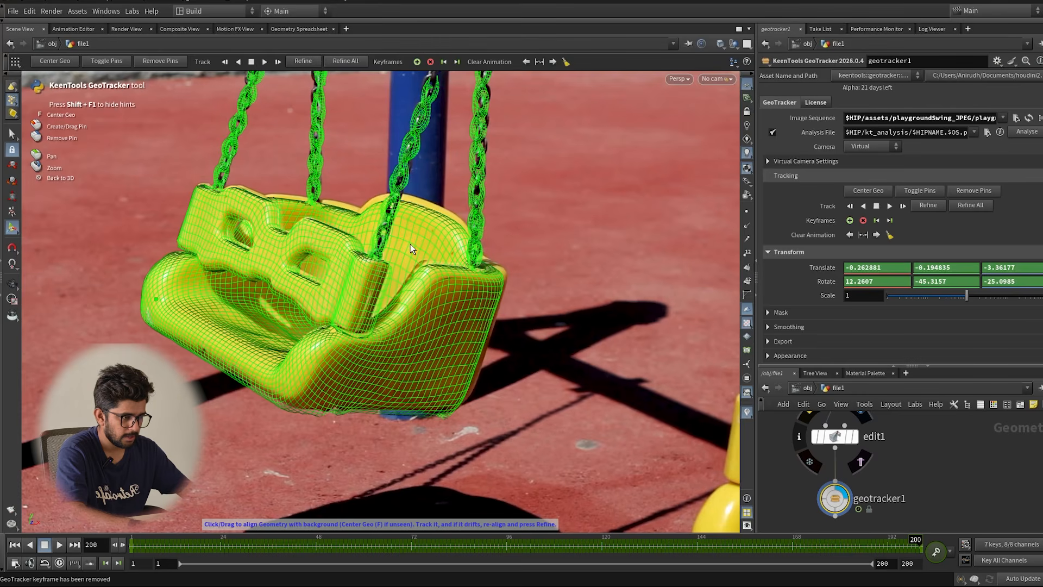
{"action": "left_click_drag", "start_coordinate": [419, 214], "coordinate": [421, 208]}
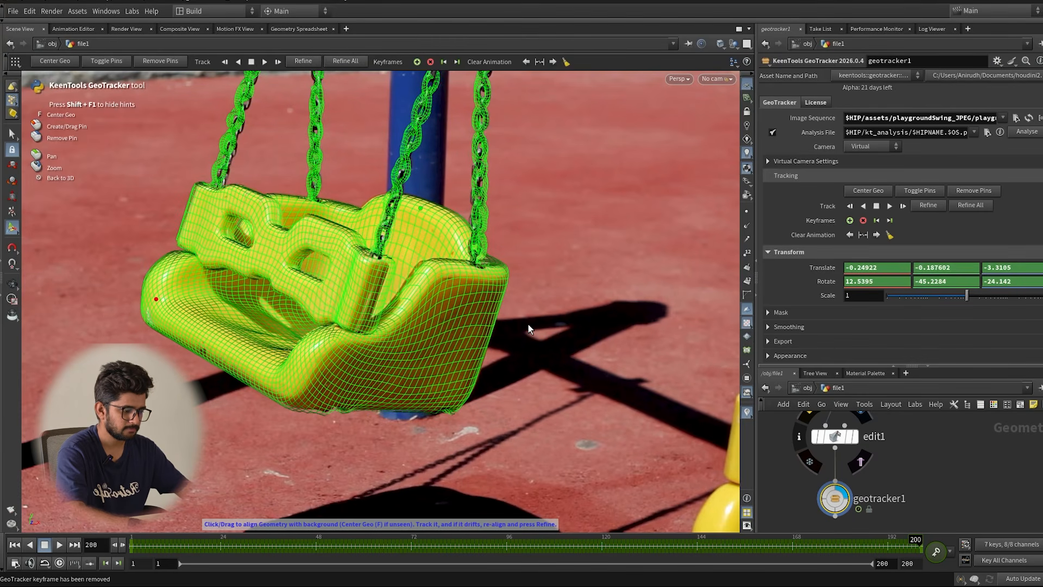
Step backward from frame 200 and remove the GeoTracker keyframes on frames 199 through 195
{"action": "key", "text": "Left"}
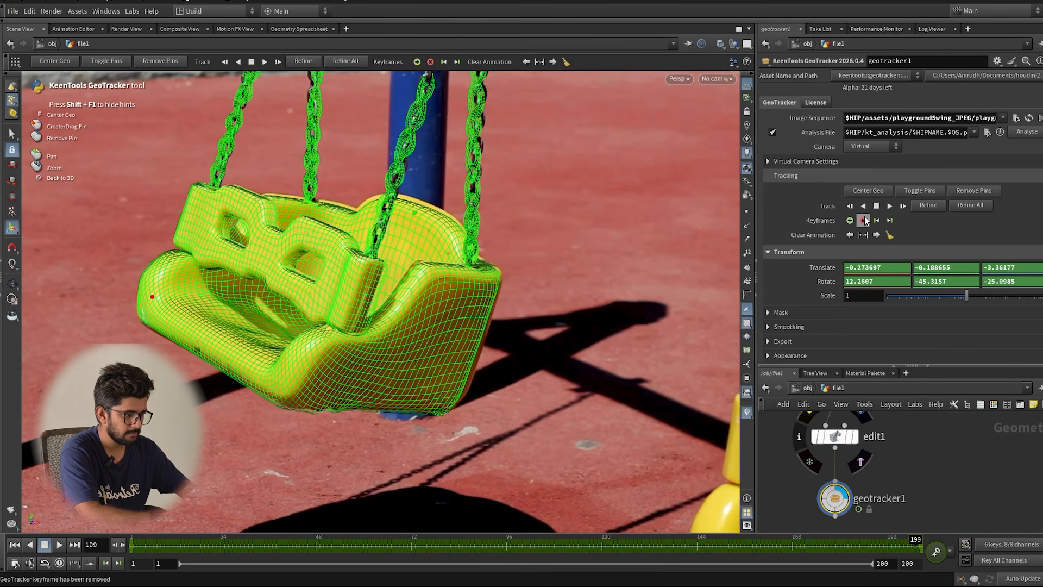
{"action": "key", "text": "Left"}
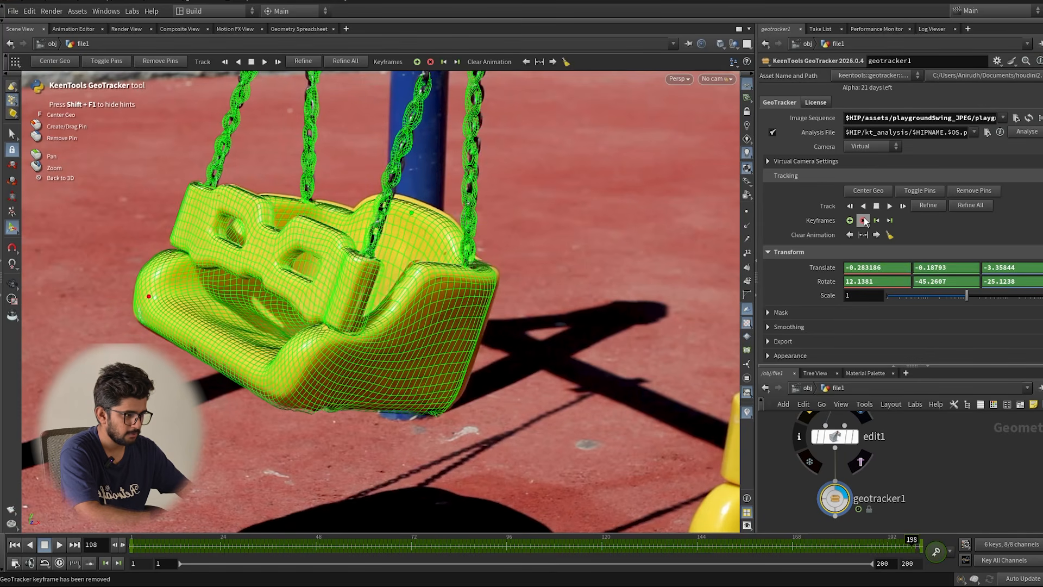
{"action": "key", "text": "Left"}
{"action": "key", "text": "Left"}
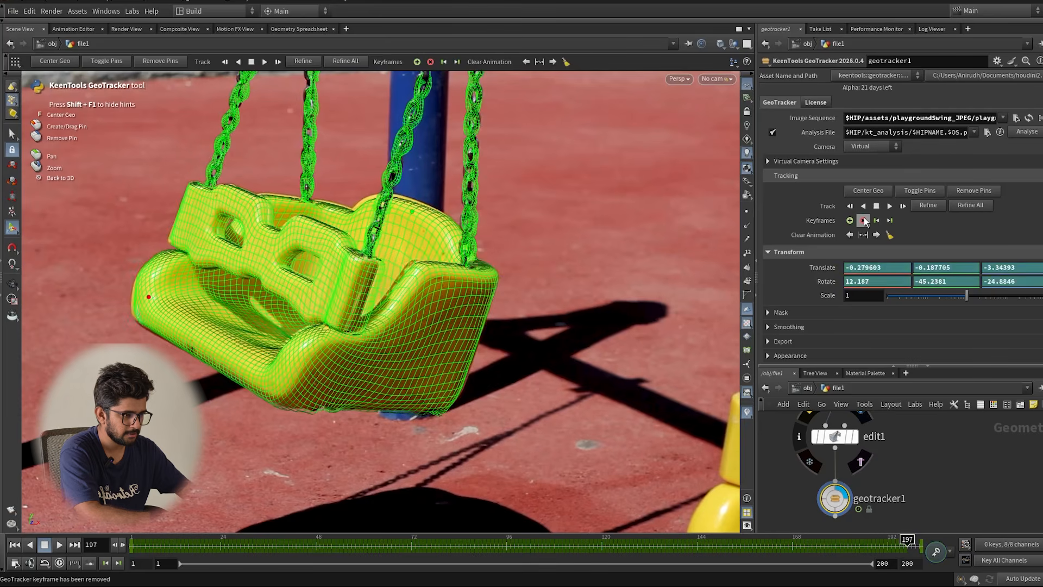
{"action": "key", "text": "Left"}
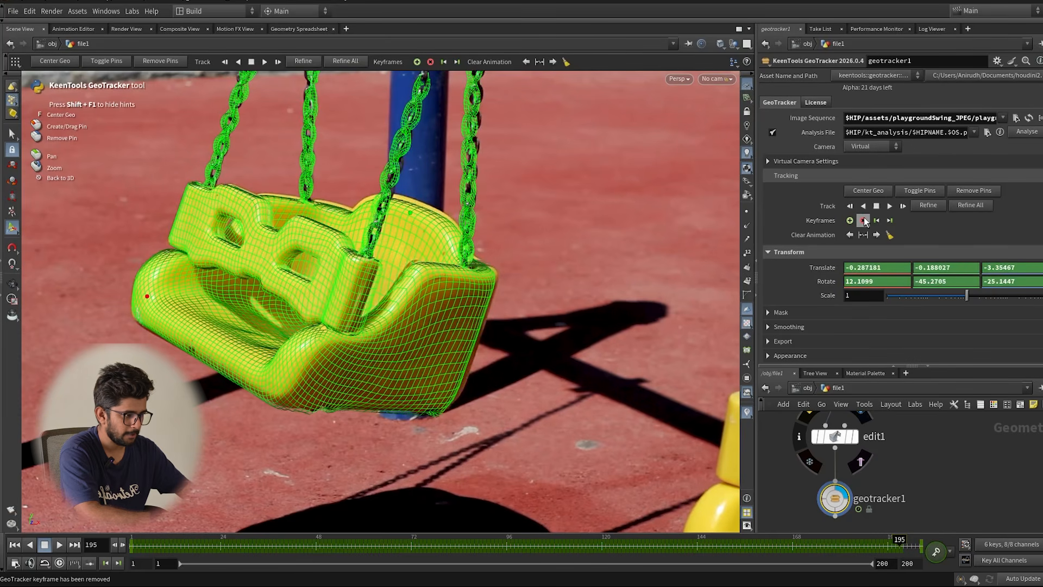
{"action": "left_click", "coordinate": [866, 222]}
Refine the track from frame 198 and scrub back to frame 133 to inspect the refined motion
{"action": "left_click_drag", "start_coordinate": [902, 541], "coordinate": [912, 543]}
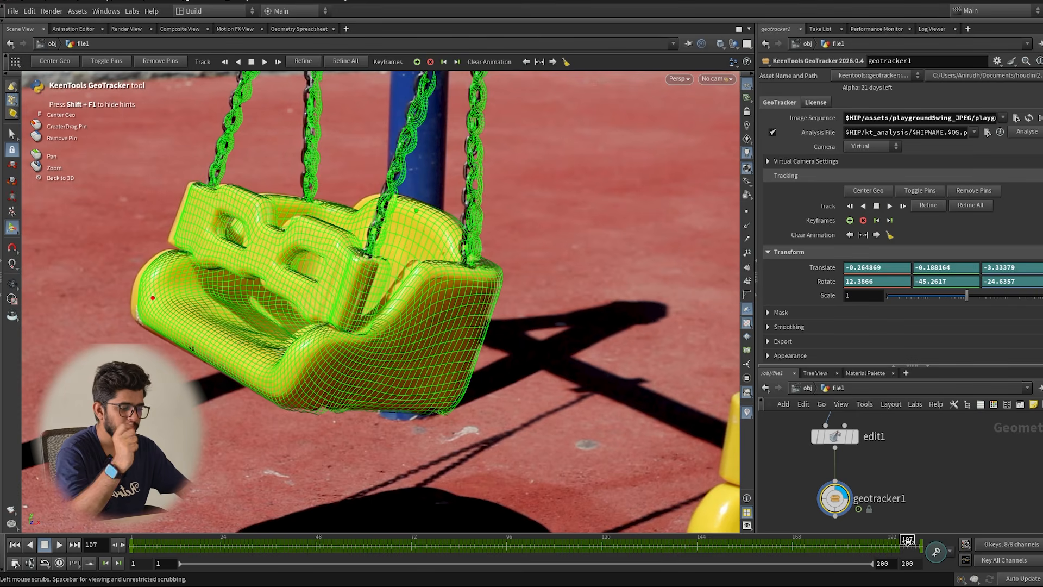
{"action": "left_click_drag", "start_coordinate": [908, 542], "coordinate": [912, 543]}
{"action": "left_click_drag", "start_coordinate": [851, 499], "coordinate": [860, 509]}
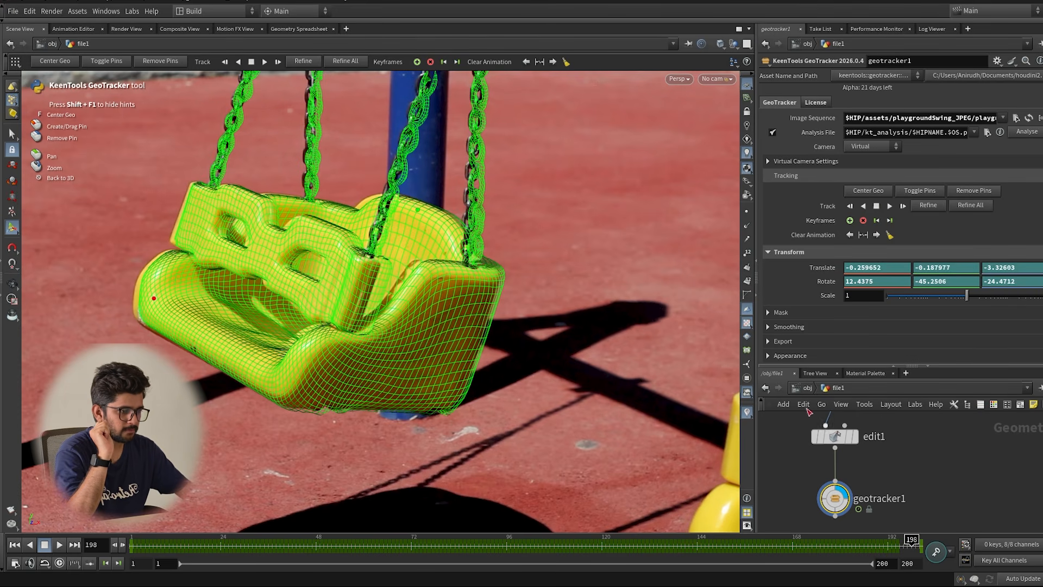
{"action": "left_click", "coordinate": [305, 64]}
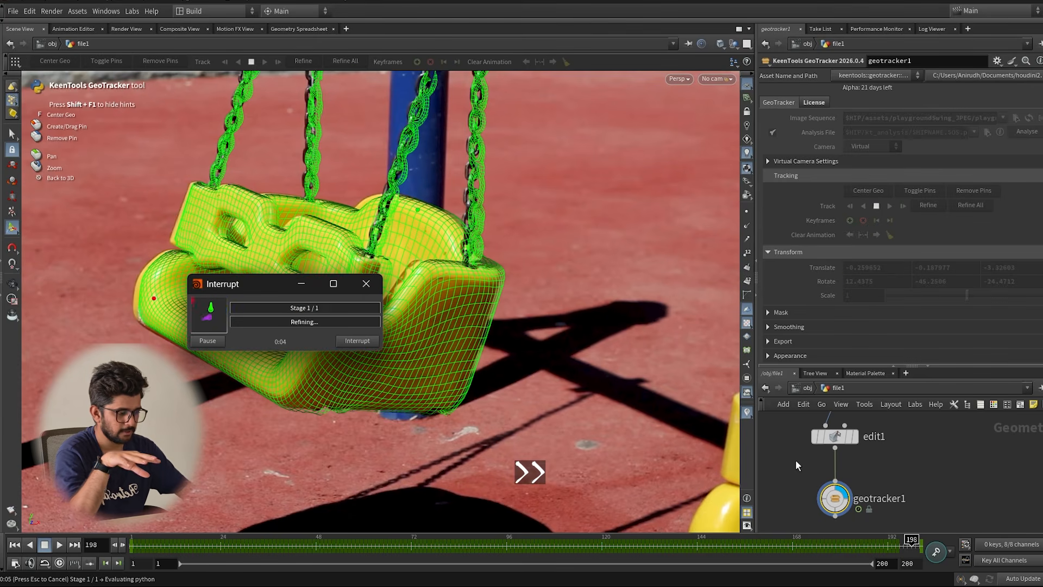
{"action": "left_click", "coordinate": [931, 540]}
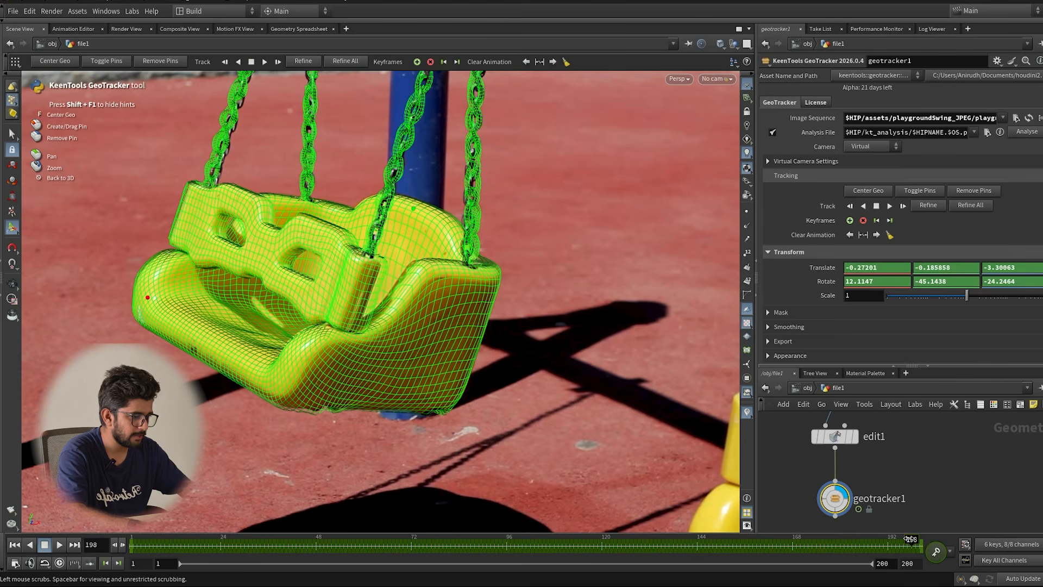
{"action": "left_click_drag", "start_coordinate": [931, 540], "coordinate": [653, 552]}
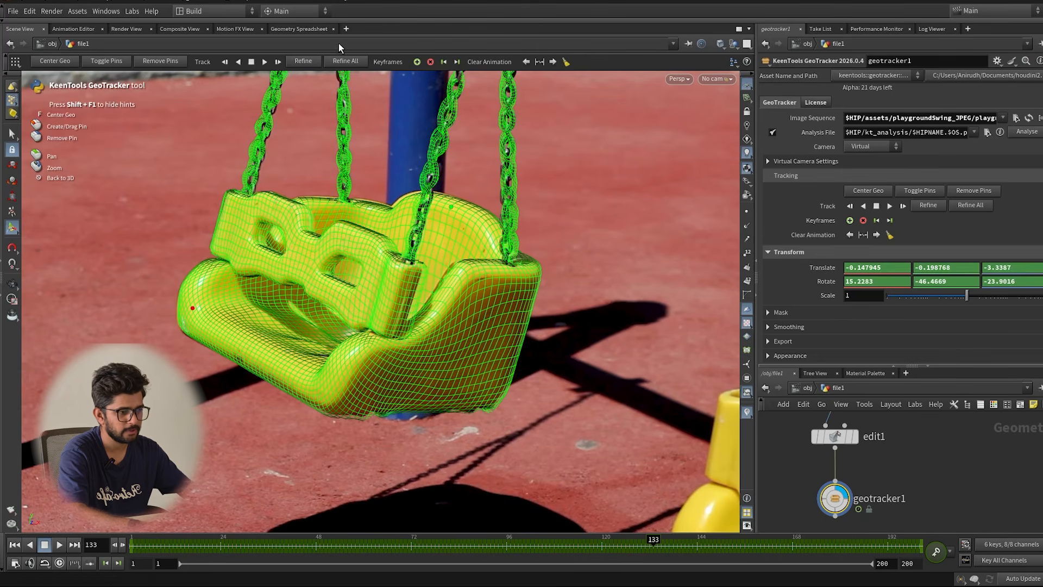
Render a flipbook of the tracked swing at a resolution of 1920 by 1080
{"action": "left_click", "coordinate": [318, 538]}
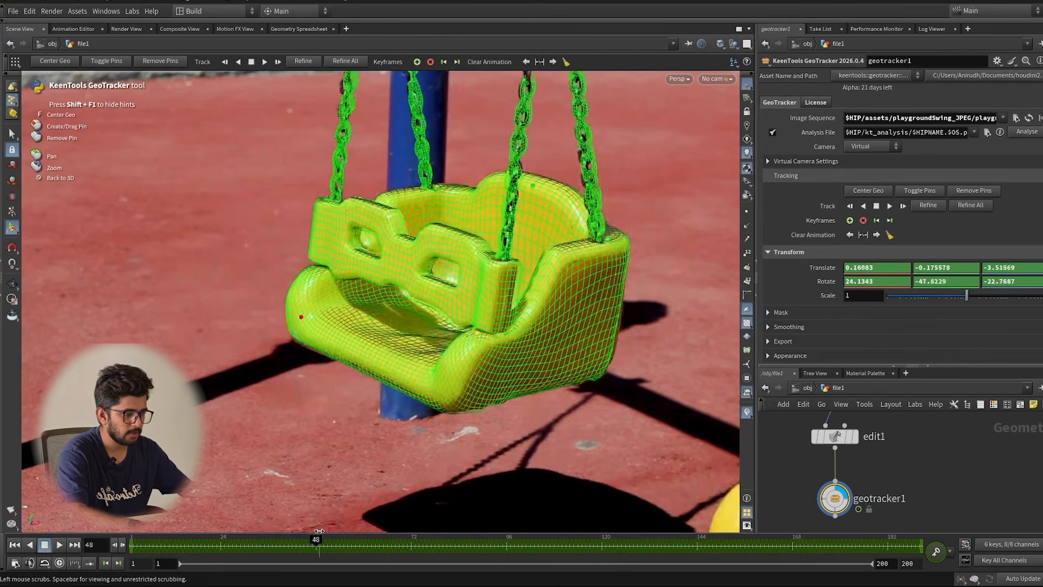
{"action": "left_click_drag", "start_coordinate": [261, 544], "coordinate": [408, 543]}
{"action": "right_click", "coordinate": [12, 513]}
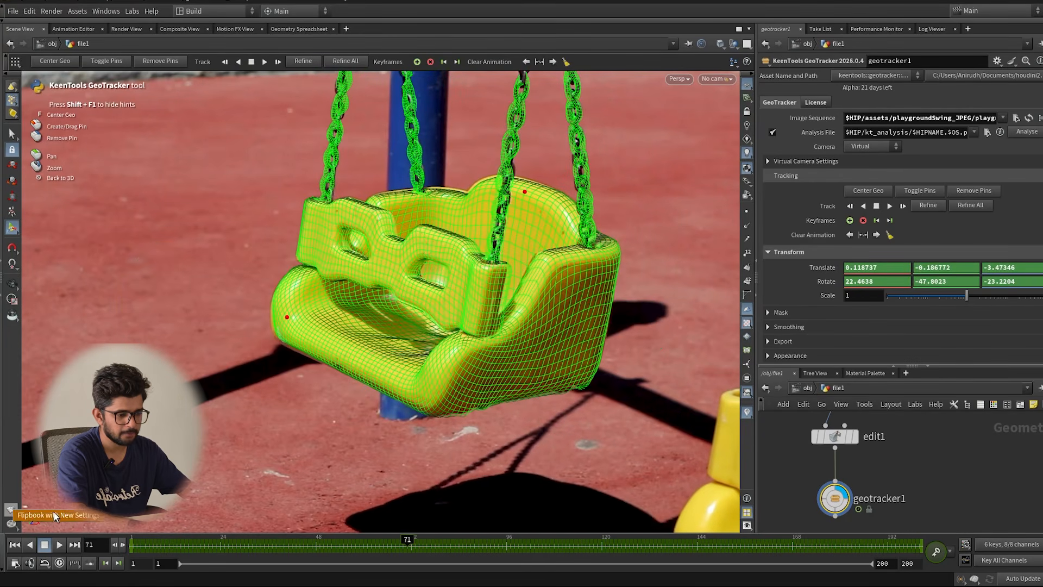
{"action": "left_click", "coordinate": [54, 517]}
{"action": "left_click", "coordinate": [104, 306]}
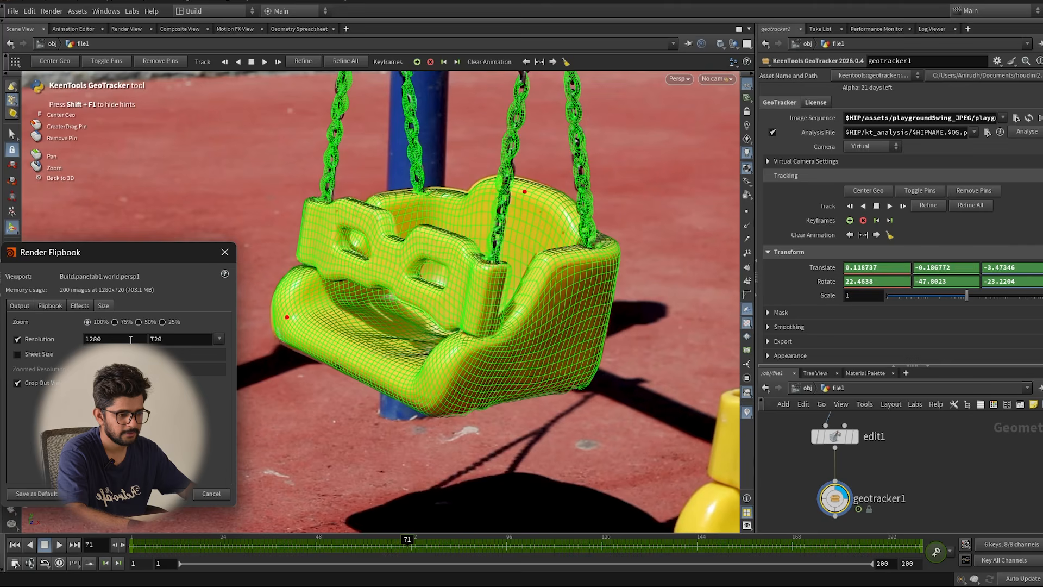
{"action": "left_click", "coordinate": [219, 341]}
{"action": "left_click", "coordinate": [250, 82]}
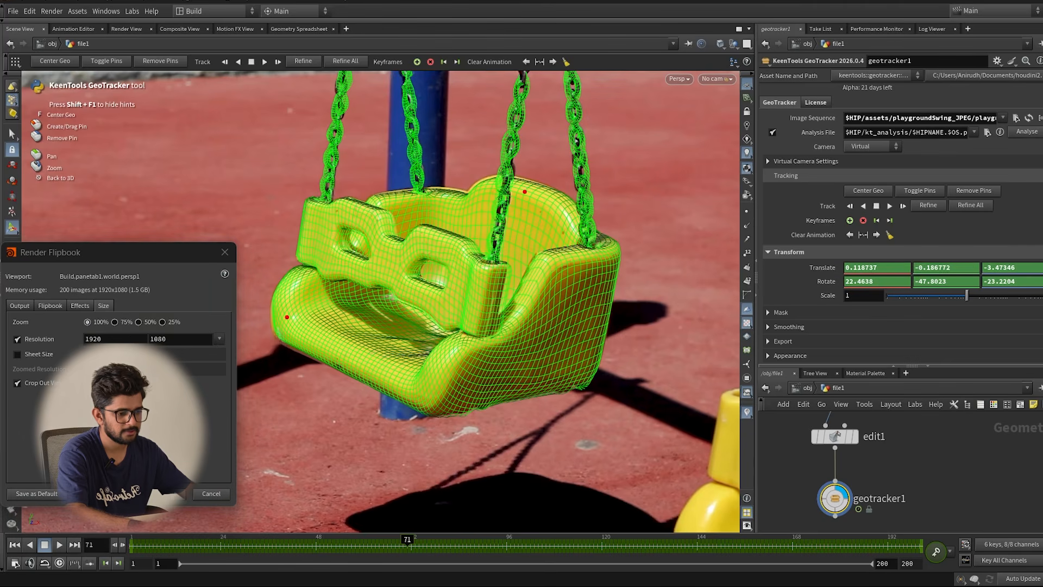
{"action": "left_click", "coordinate": [168, 494]}
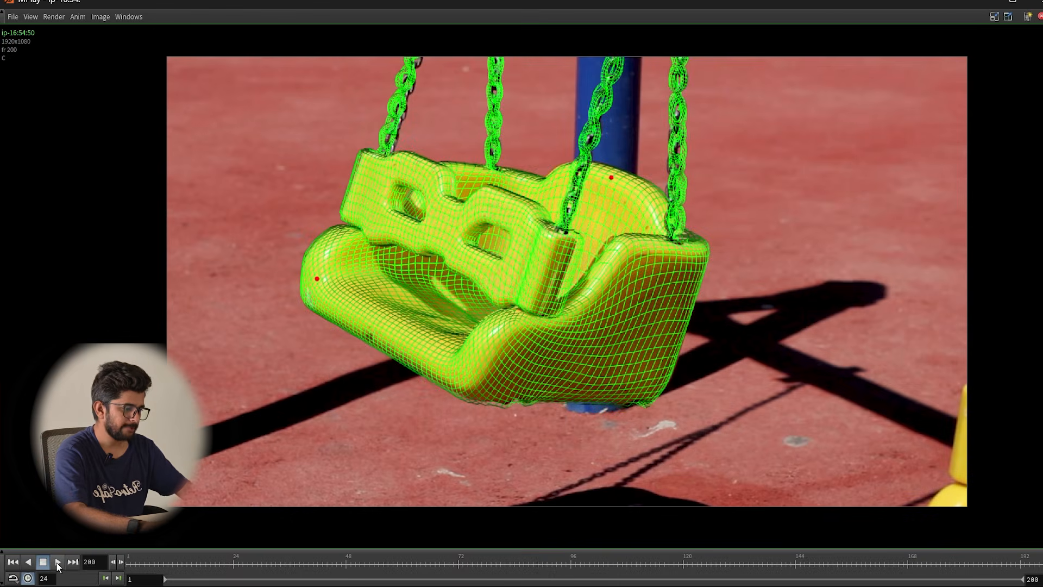
Play the flipbook, examine up close around frames 122 and 123 how the mesh fits the seat and chains, and close it
{"action": "left_click", "coordinate": [57, 563]}
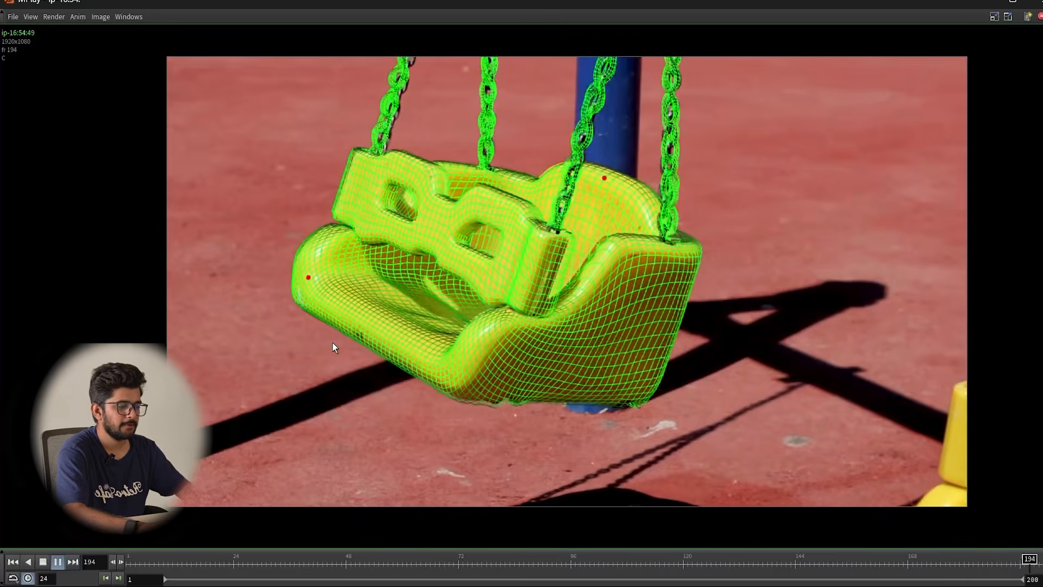
{"action": "left_click_drag", "start_coordinate": [610, 566], "coordinate": [696, 541]}
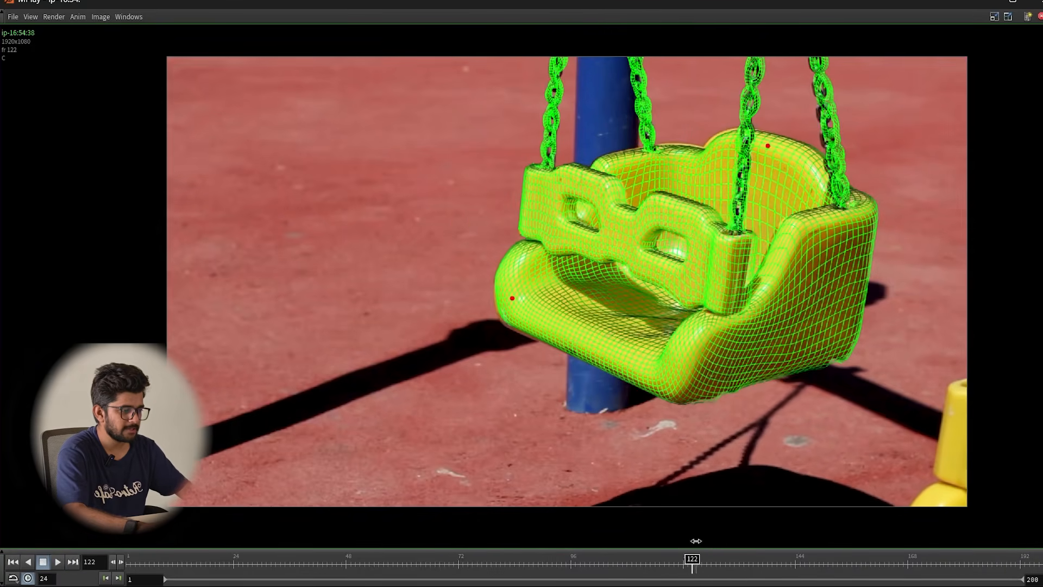
{"action": "scroll", "coordinate": [706, 159], "scroll_direction": "up", "scroll_amount": 3}
{"action": "middle_click_drag", "start_coordinate": [733, 99], "coordinate": [686, 191]}
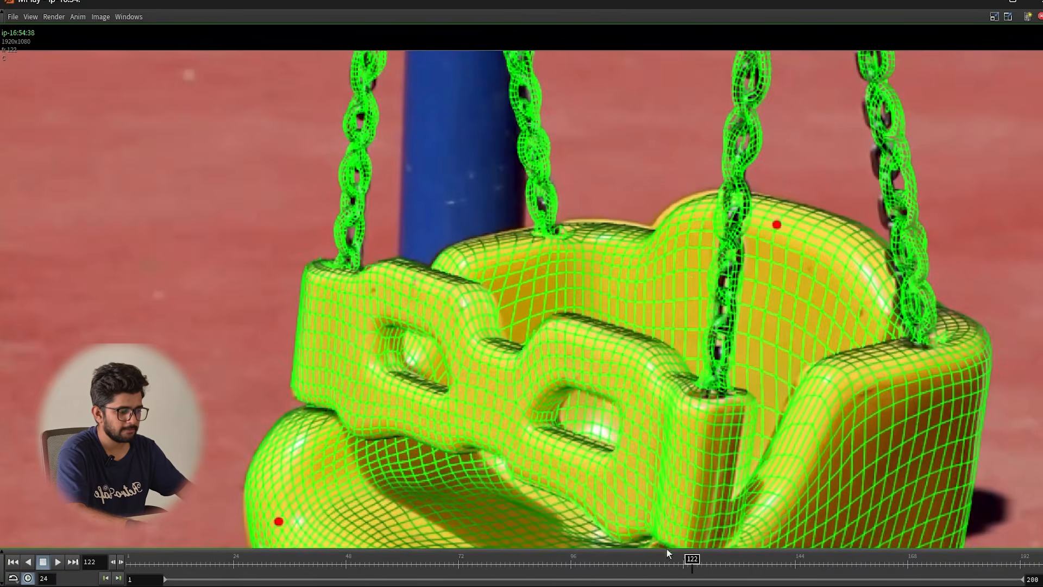
{"action": "left_click_drag", "start_coordinate": [692, 561], "coordinate": [697, 564]}
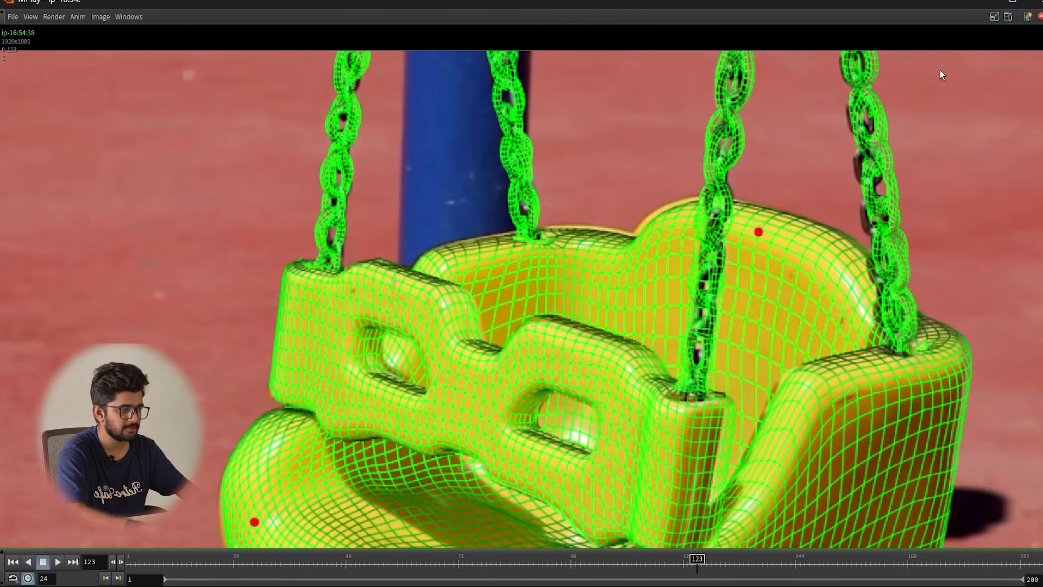
{"action": "left_click", "coordinate": [977, 7]}
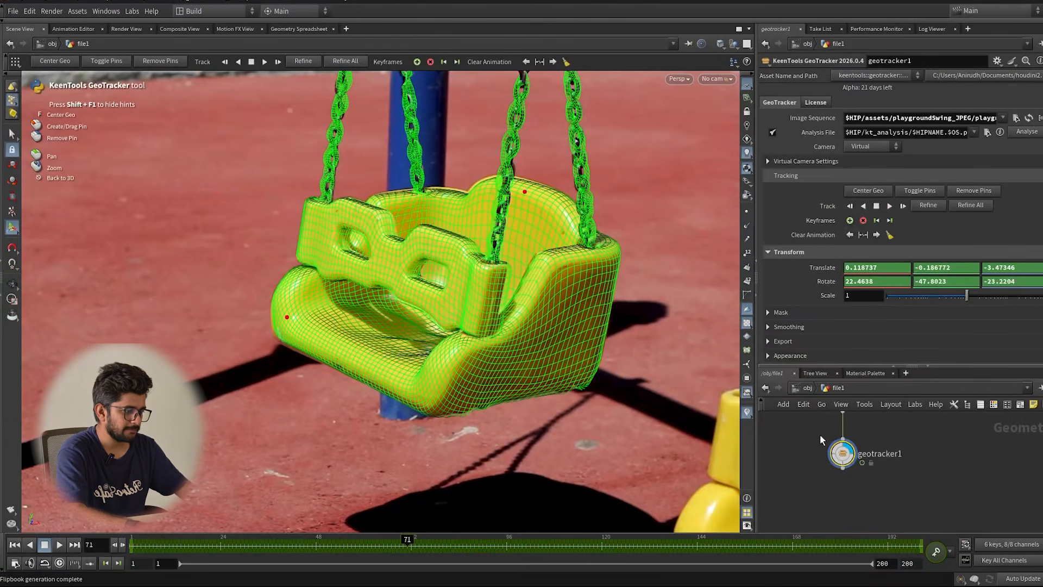
Widen the parameter area and slightly lower the opacity of the GeoTracker wireframe color
{"action": "left_click_drag", "start_coordinate": [755, 234], "coordinate": [691, 241]}
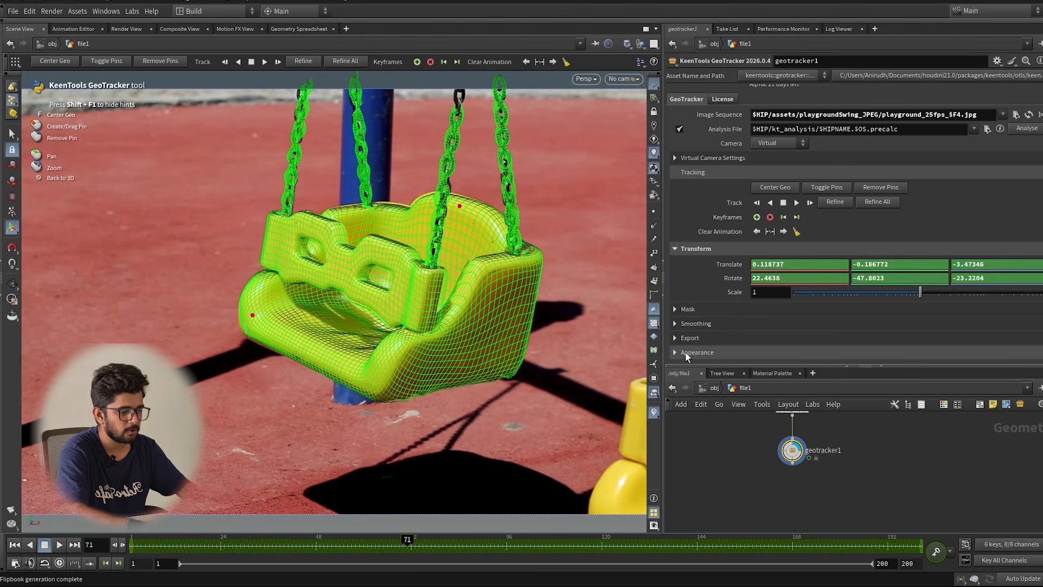
{"action": "left_click", "coordinate": [687, 354]}
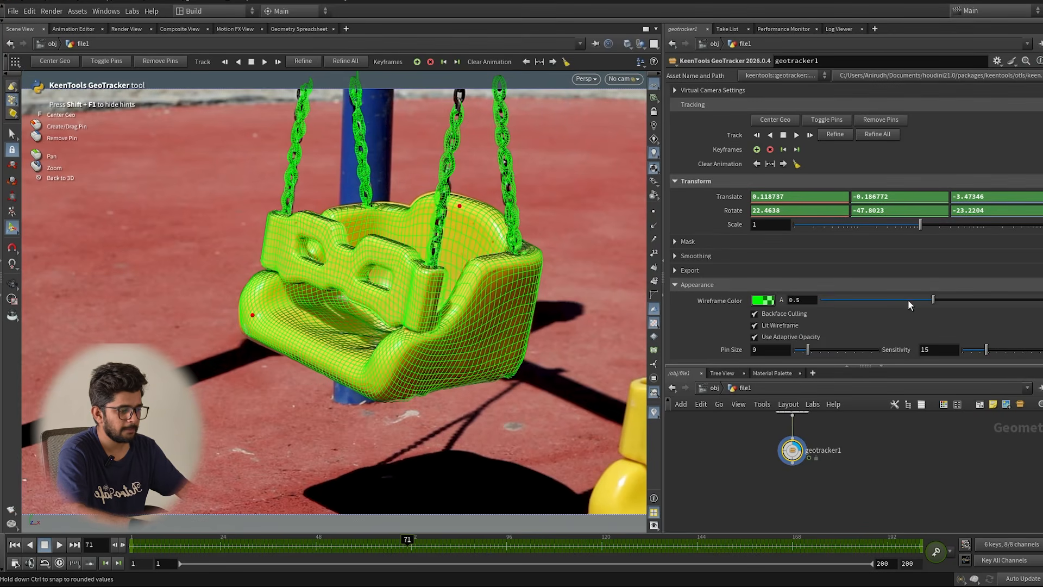
{"action": "left_click_drag", "start_coordinate": [889, 300], "coordinate": [918, 301]}
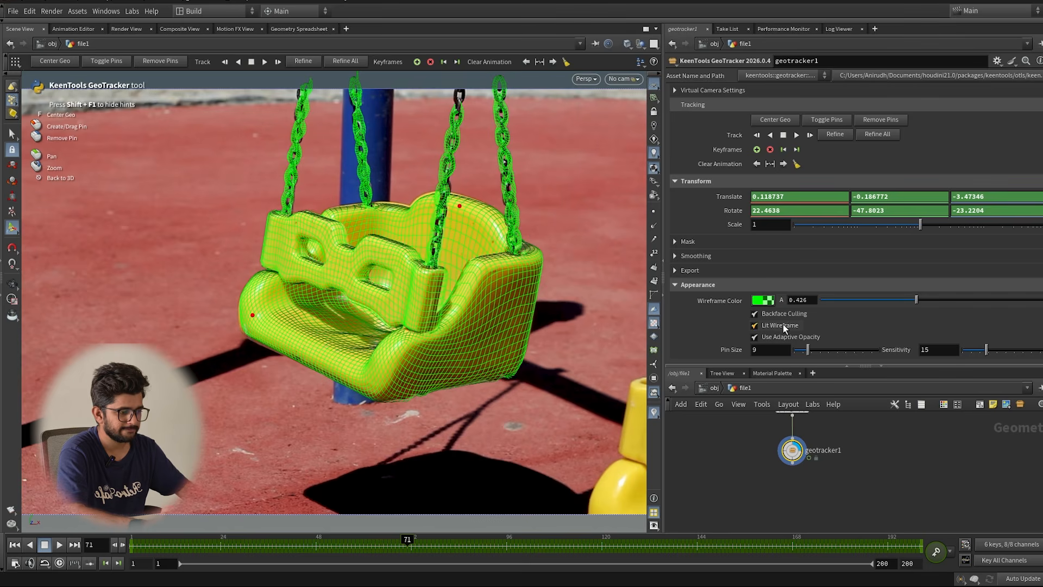
{"action": "left_click", "coordinate": [784, 314]}
{"action": "middle_click_drag", "start_coordinate": [797, 300], "coordinate": [804, 303]}
{"action": "left_click", "coordinate": [690, 286]}
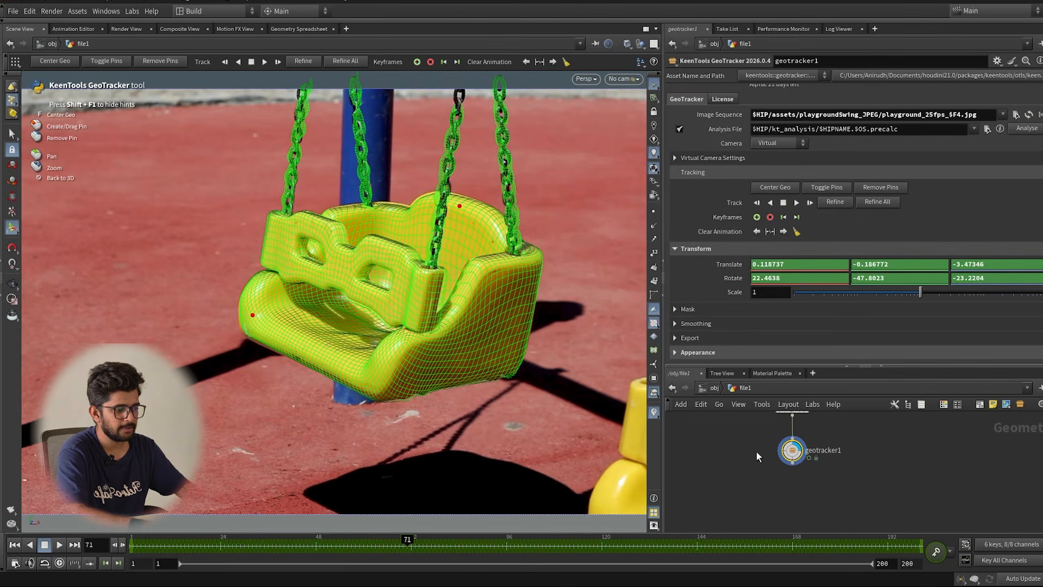
Export the GeoTracker result as a Transform node with Linked turned off
{"action": "left_click", "coordinate": [709, 337]}
{"action": "scroll", "coordinate": [718, 326], "scroll_direction": "down", "scroll_amount": 2}
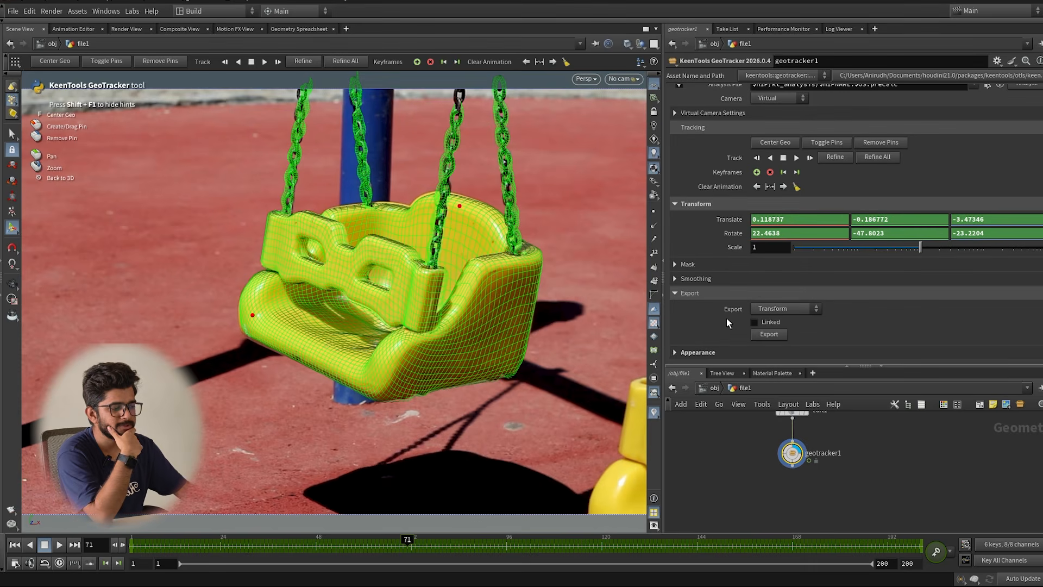
{"action": "left_click", "coordinate": [761, 320]}
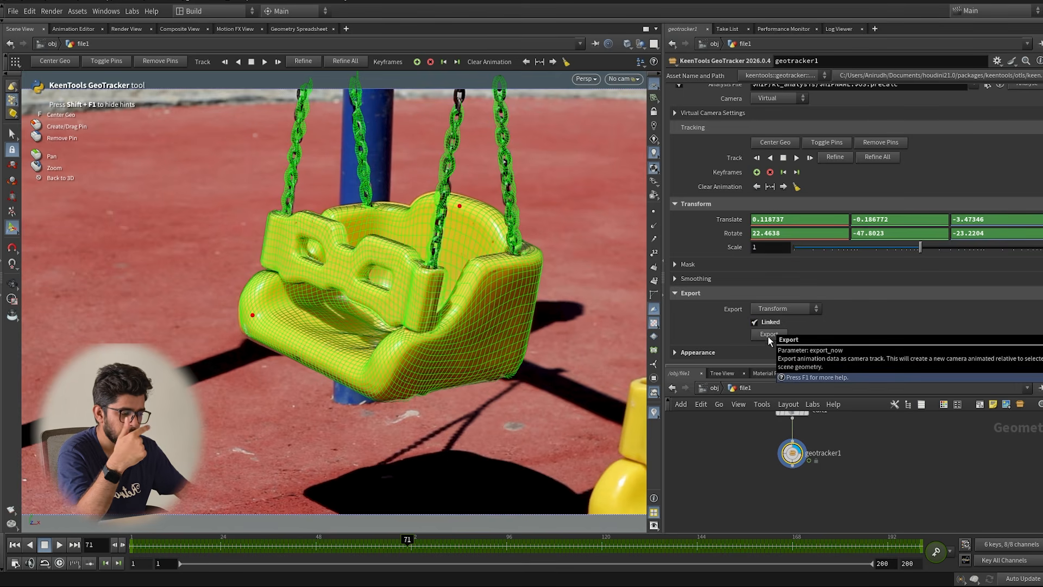
{"action": "left_click_drag", "start_coordinate": [759, 437], "coordinate": [840, 481]}
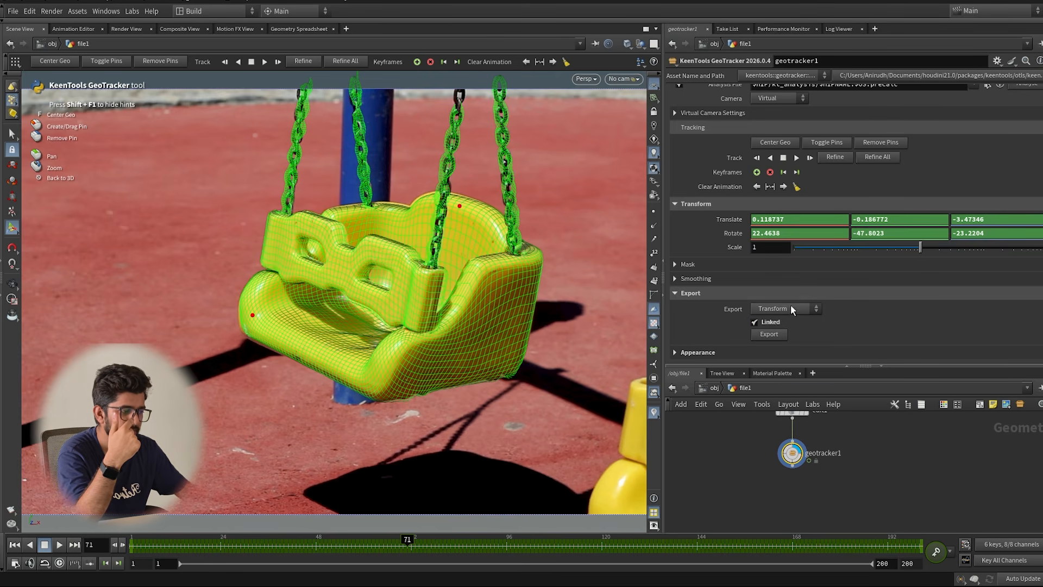
{"action": "left_click", "coordinate": [764, 322]}
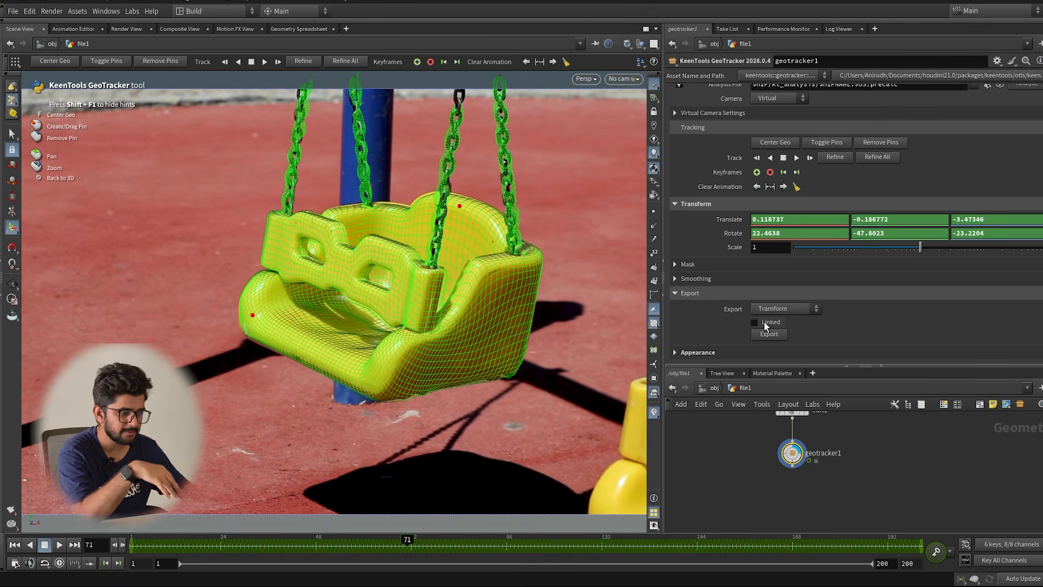
{"action": "left_click", "coordinate": [771, 337]}
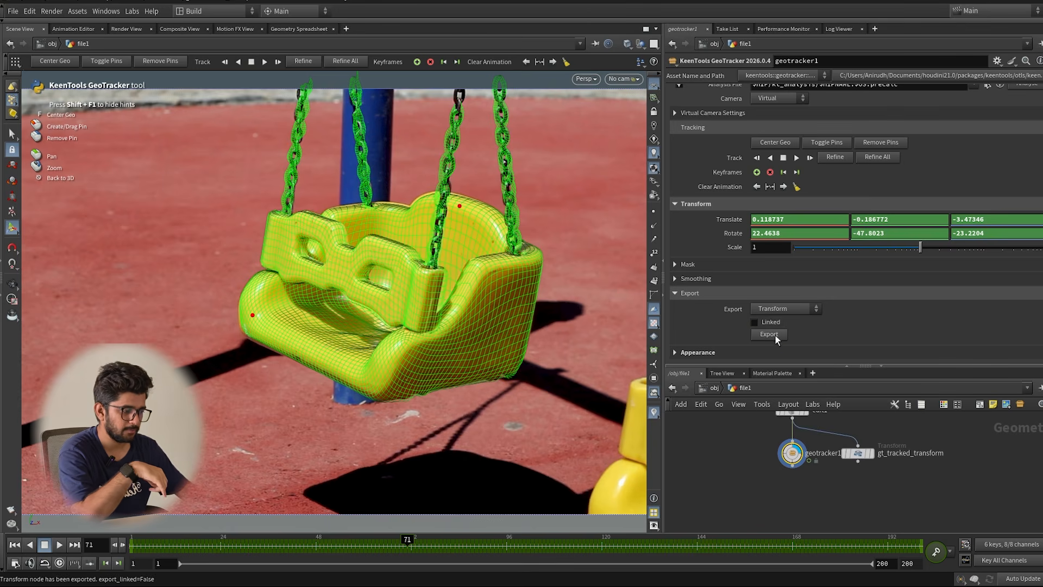
Display the gt_tracked_transform node, scrub through its animation to frame 123 and check which cameras the viewport offers
{"action": "left_click", "coordinate": [862, 456]}
{"action": "key", "text": "l"}
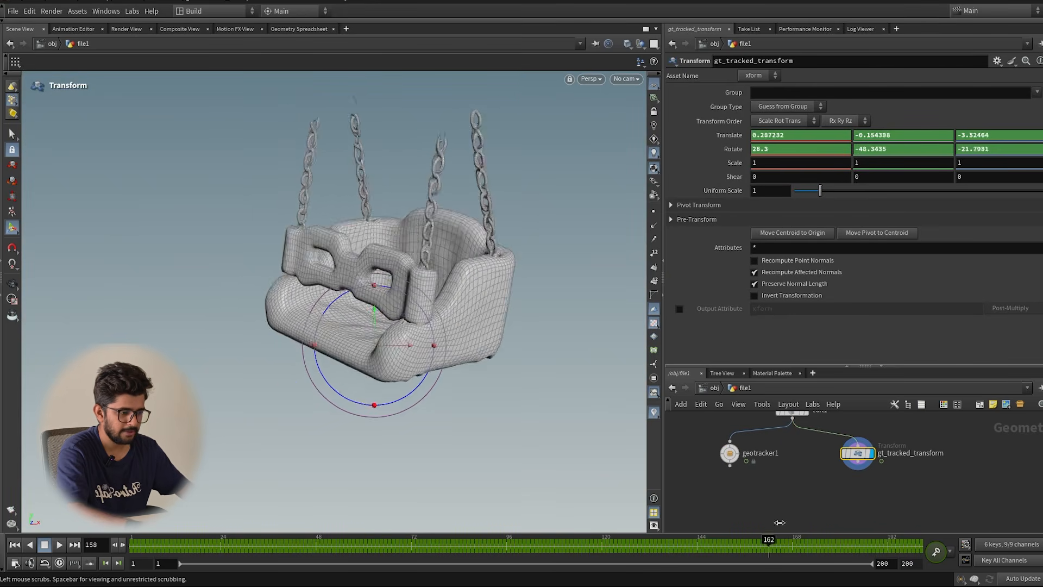
{"action": "left_click_drag", "start_coordinate": [702, 525], "coordinate": [614, 525]}
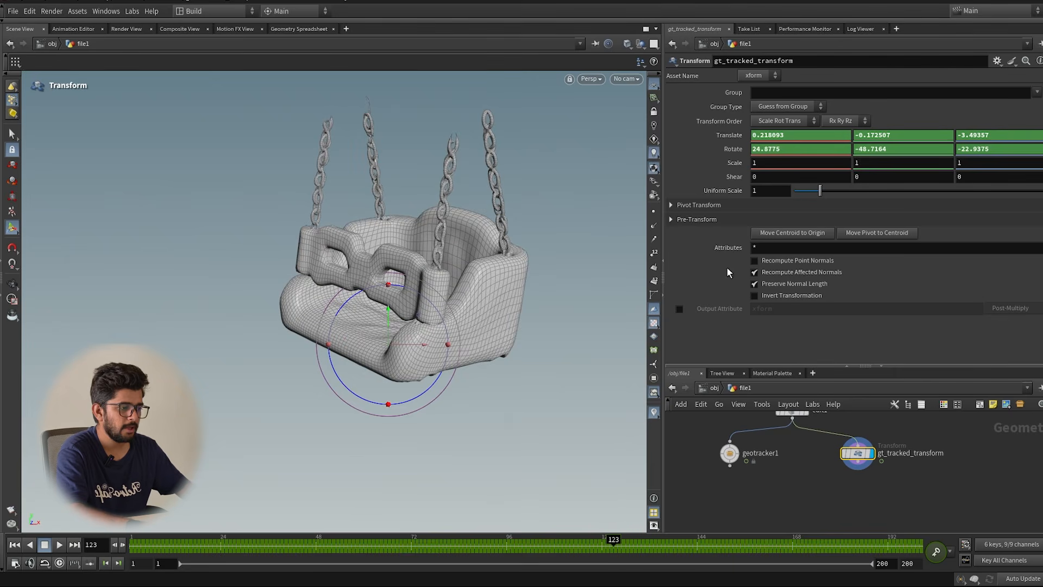
{"action": "left_click", "coordinate": [625, 79]}
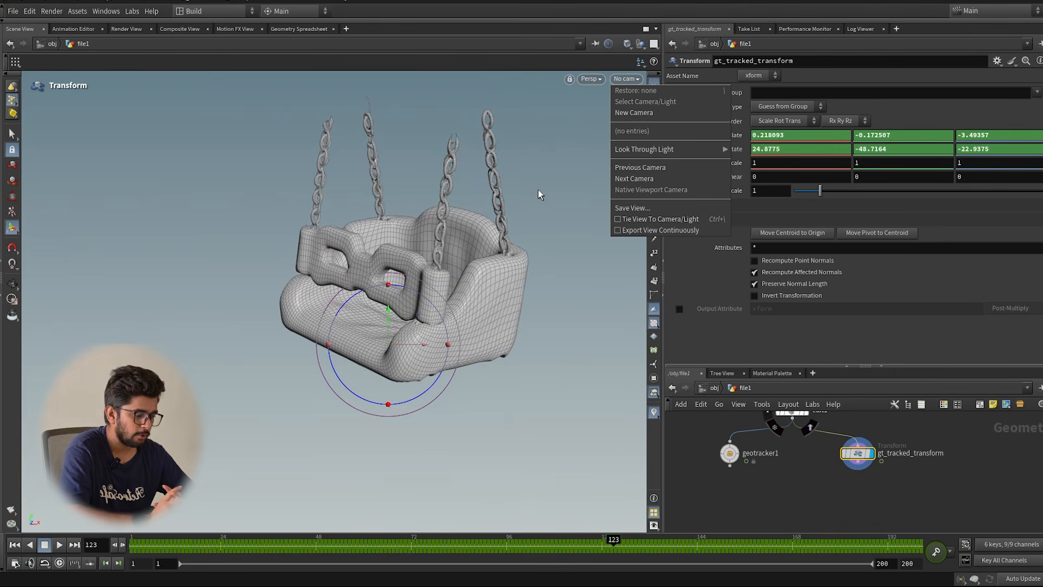
Export geotracker1's Virtual Camera to the /obj network with Linked turned off
{"action": "left_click", "coordinate": [731, 453]}
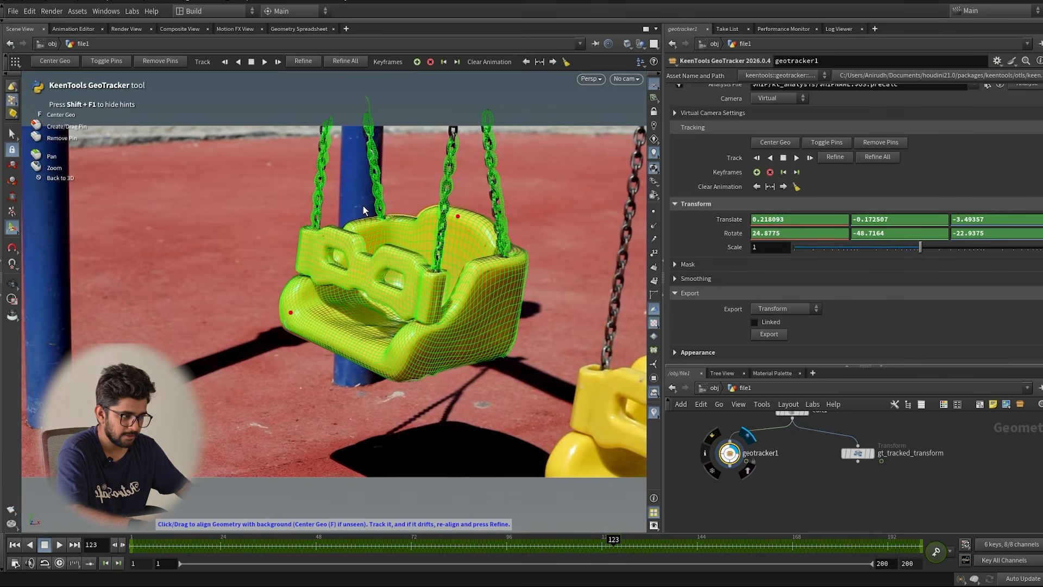
{"action": "left_click", "coordinate": [797, 308]}
{"action": "left_click", "coordinate": [777, 334]}
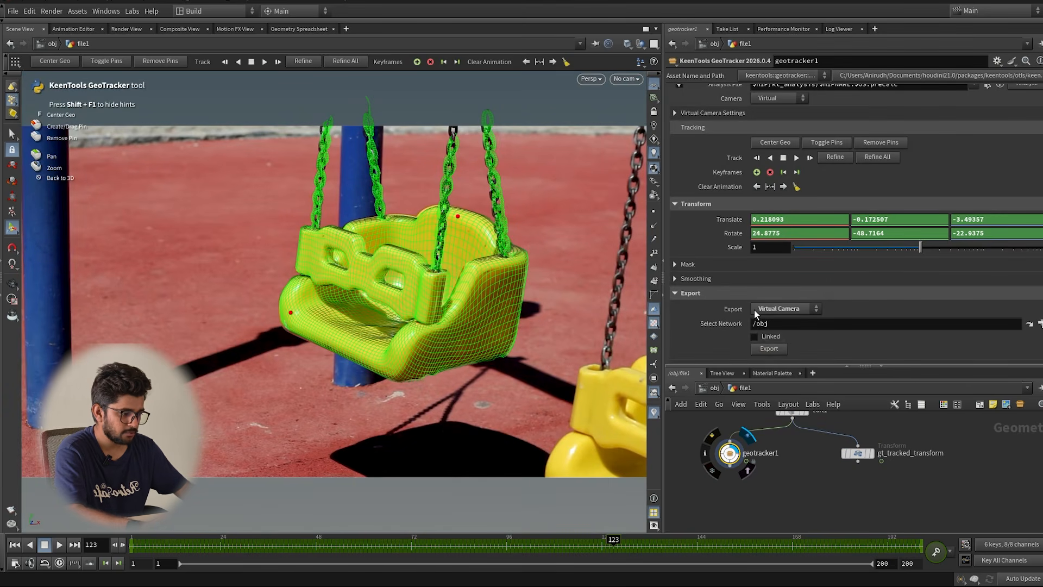
{"action": "scroll", "coordinate": [744, 333], "scroll_direction": "down", "scroll_amount": 1}
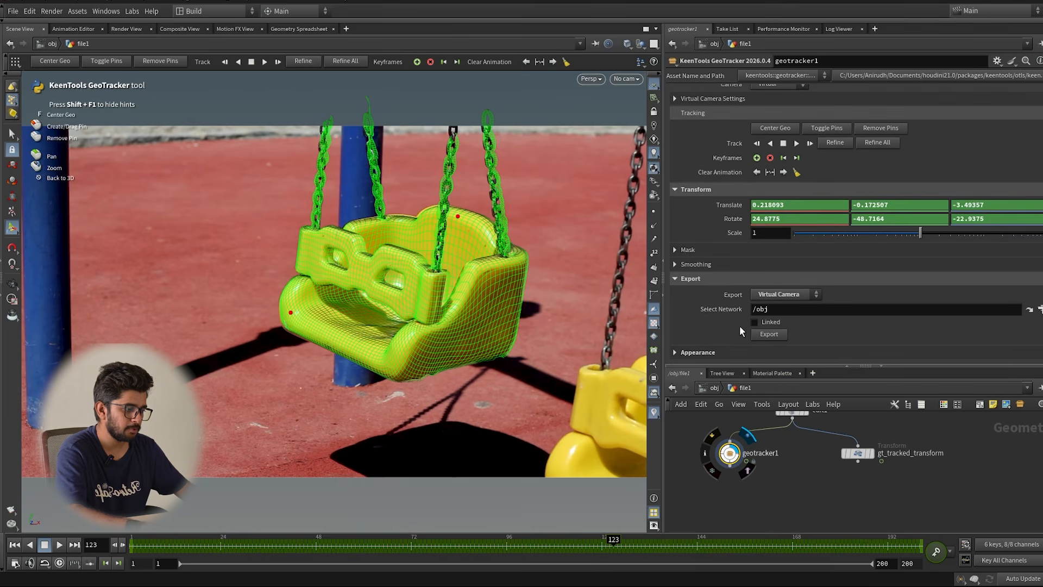
{"action": "left_click", "coordinate": [779, 310]}
{"action": "left_click", "coordinate": [1039, 310]}
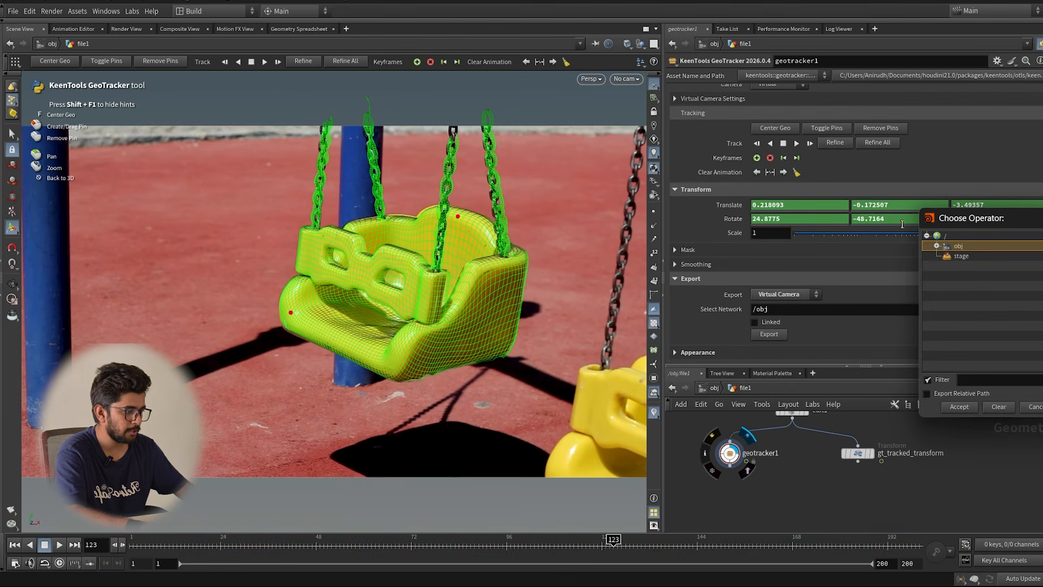
{"action": "left_click", "coordinate": [952, 255]}
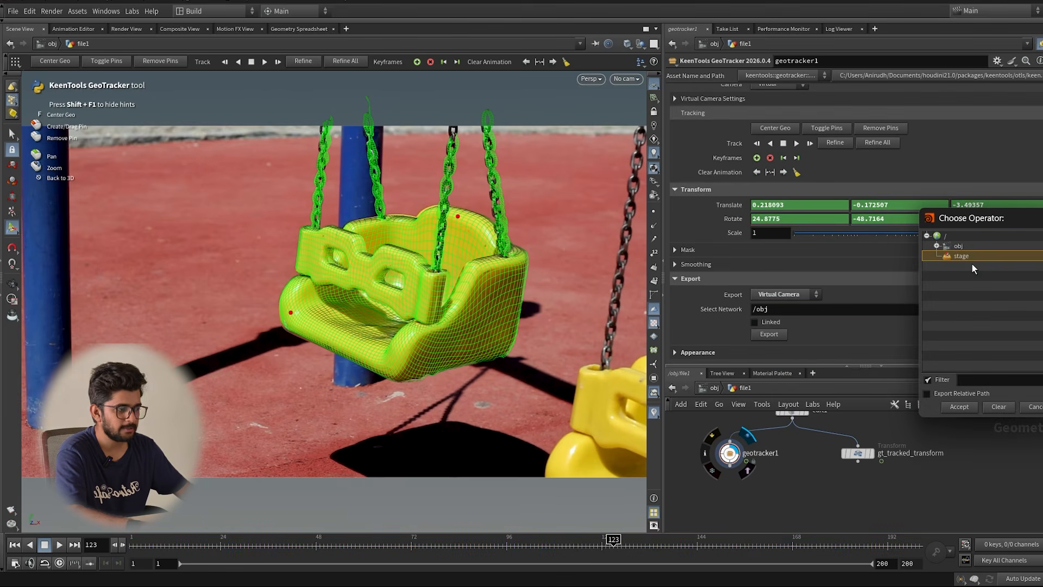
{"action": "left_click", "coordinate": [1037, 407]}
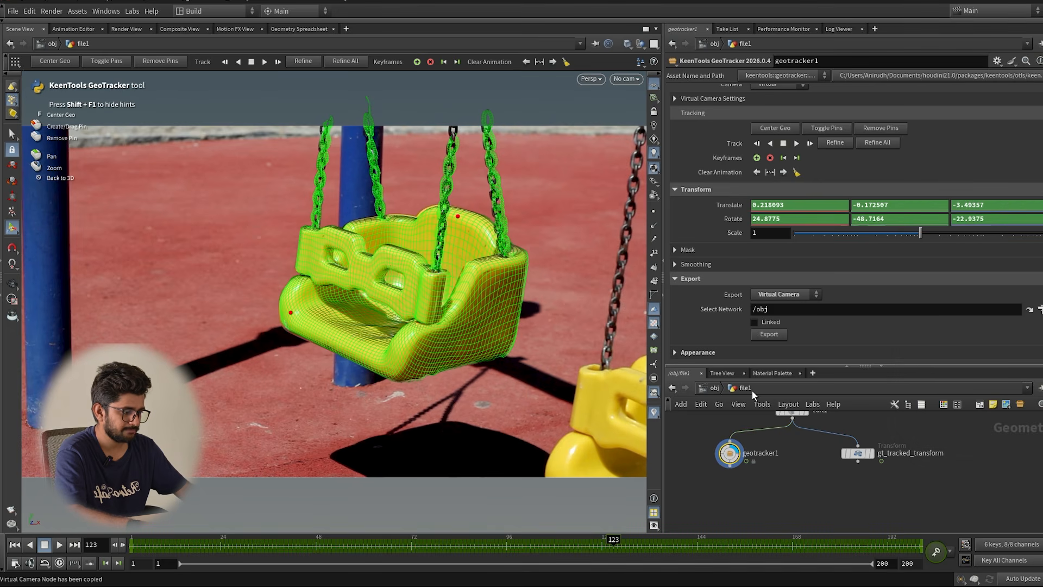
Display gt_tracked_transform through gt_virtual_camera with wireframe shading and scrub the timeline to check its alignment with the footage
{"action": "left_click", "coordinate": [858, 453]}
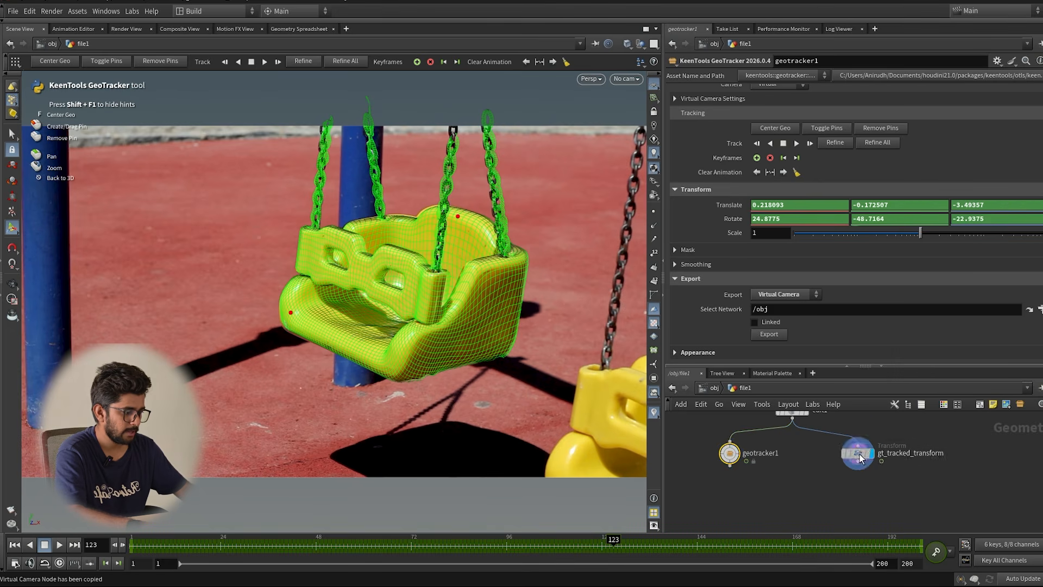
{"action": "left_click", "coordinate": [627, 79]}
{"action": "left_click", "coordinate": [641, 132]}
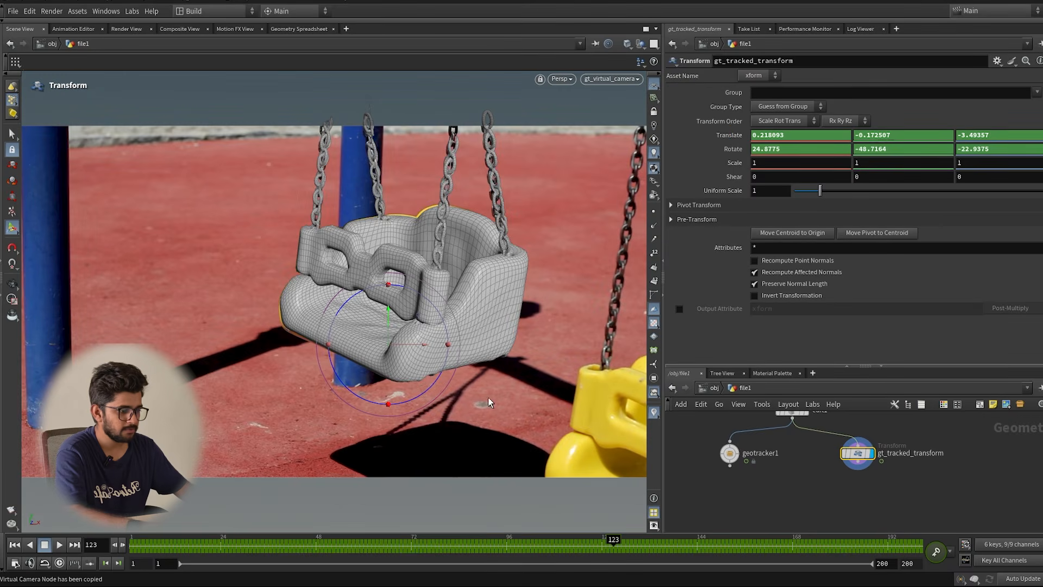
{"action": "mouse_move", "coordinate": [211, 549]}
{"action": "left_mouse_down"}
{"action": "mouse_move", "coordinate": [198, 550]}
{"action": "mouse_move", "coordinate": [783, 550]}
{"action": "mouse_move", "coordinate": [774, 549]}
{"action": "left_mouse_up"}
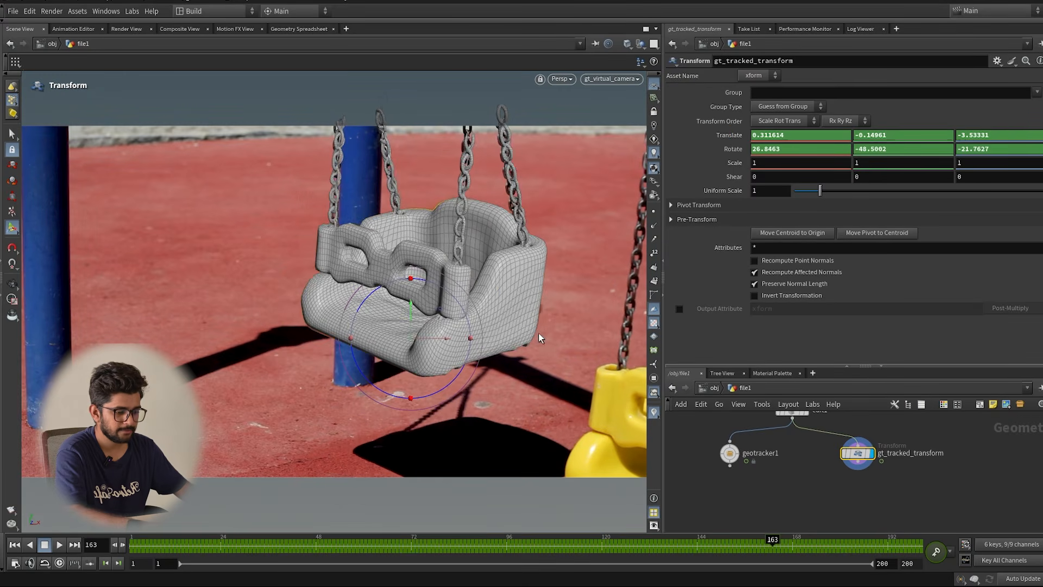
{"action": "key", "text": "w"}
{"action": "left_click_drag", "start_coordinate": [697, 549], "coordinate": [428, 550]}
Export geotracker1's result as an unlinked Tracked Camera to the /obj network
{"action": "left_click", "coordinate": [743, 454]}
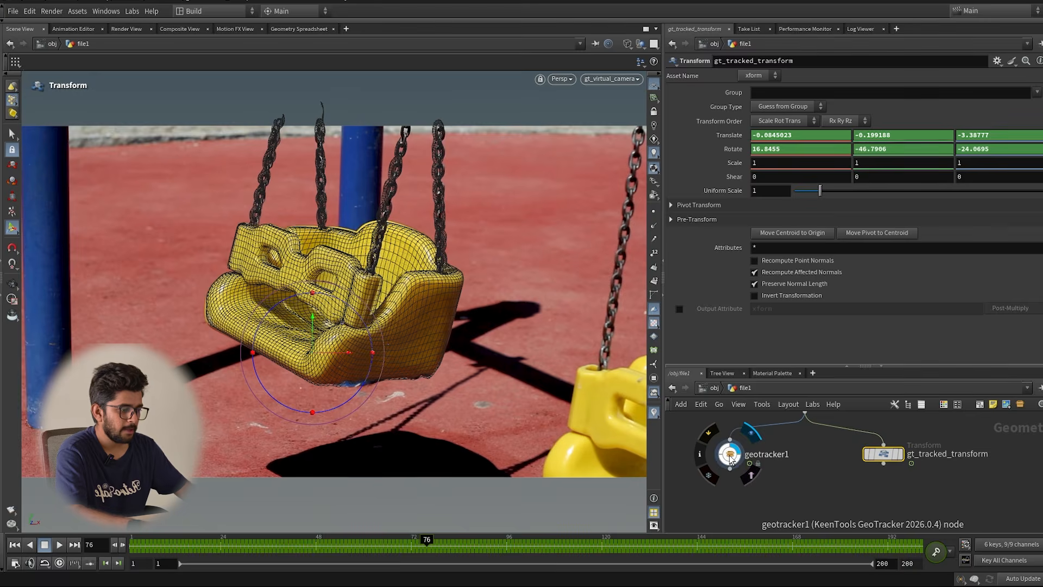
{"action": "key", "text": "Return"}
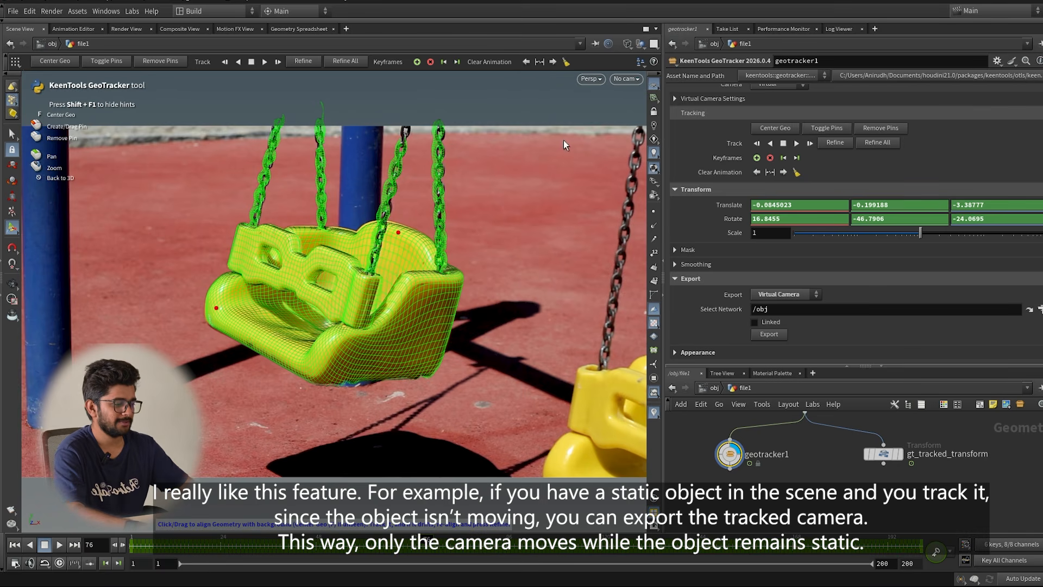
{"action": "left_click", "coordinate": [766, 292]}
{"action": "left_click", "coordinate": [775, 303]}
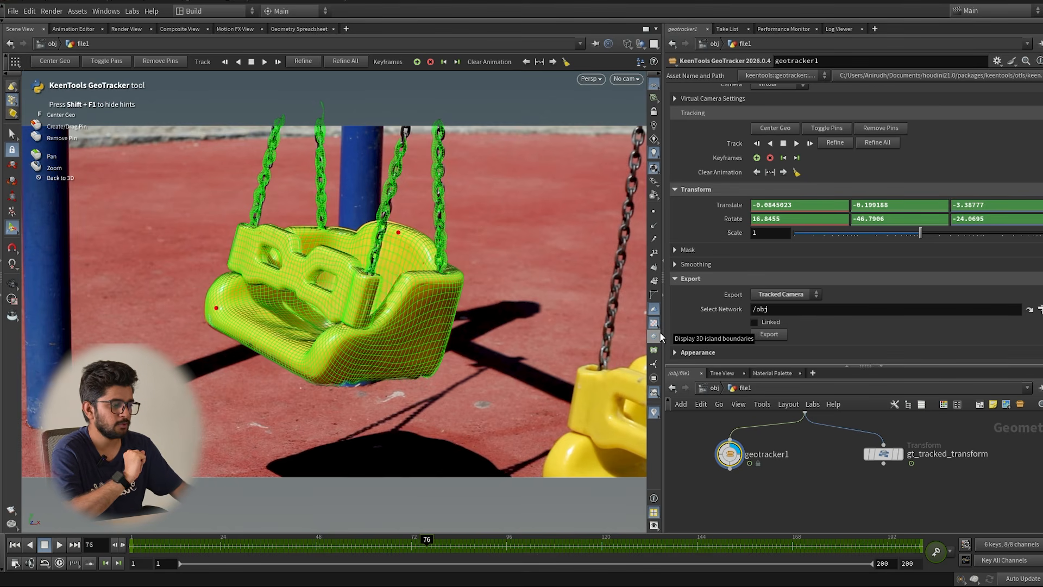
{"action": "left_click", "coordinate": [771, 335]}
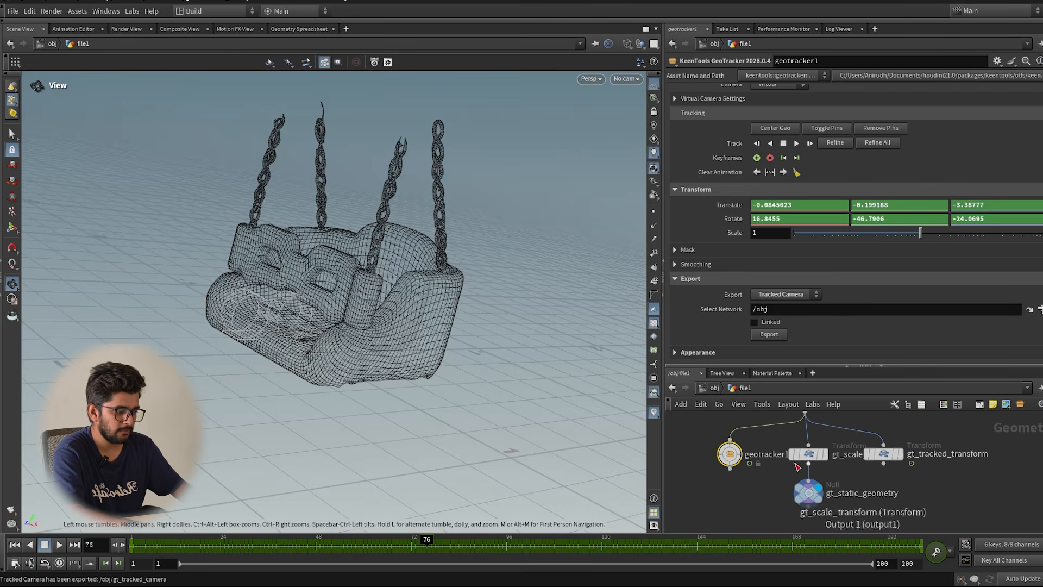
Display the gt_scale_transform node and scrub to frame 93 to examine the tracked camera's motion around the static swing
{"action": "left_click", "coordinate": [809, 454]}
{"action": "left_click_drag", "start_coordinate": [820, 461], "coordinate": [820, 456]}
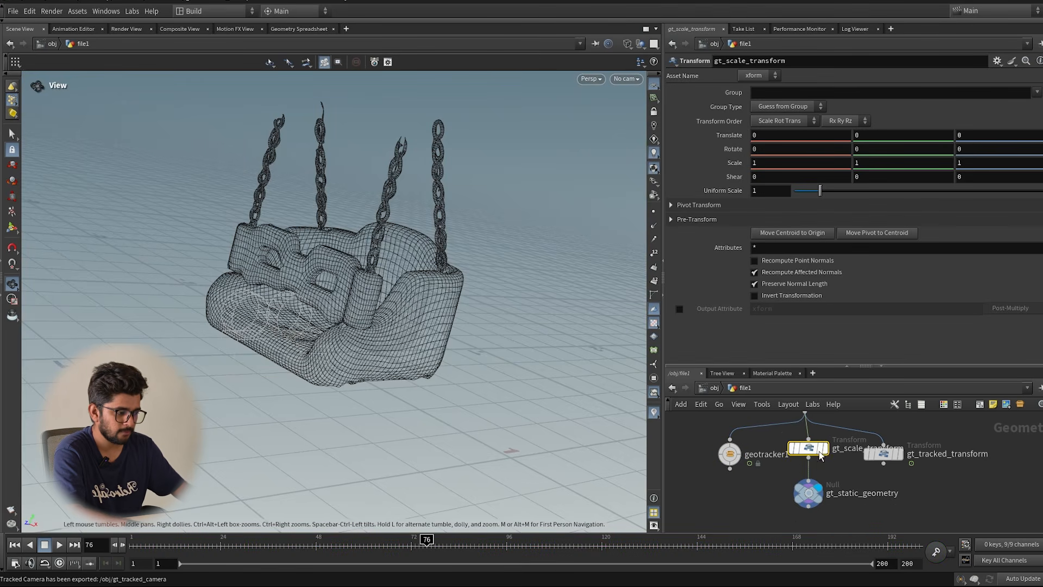
{"action": "left_click", "coordinate": [825, 451]}
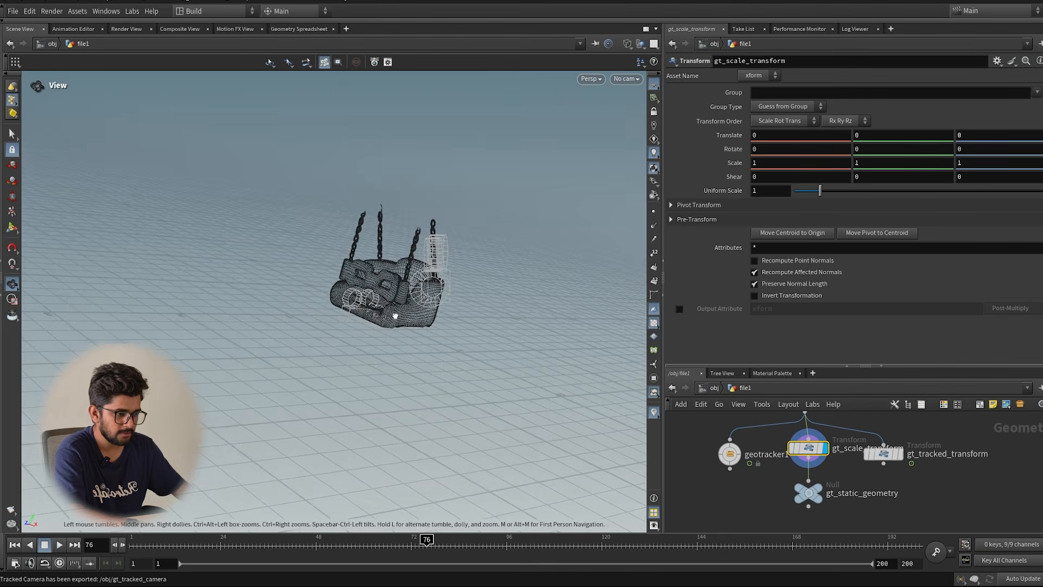
{"action": "left_click_drag", "start_coordinate": [395, 316], "coordinate": [333, 301]}
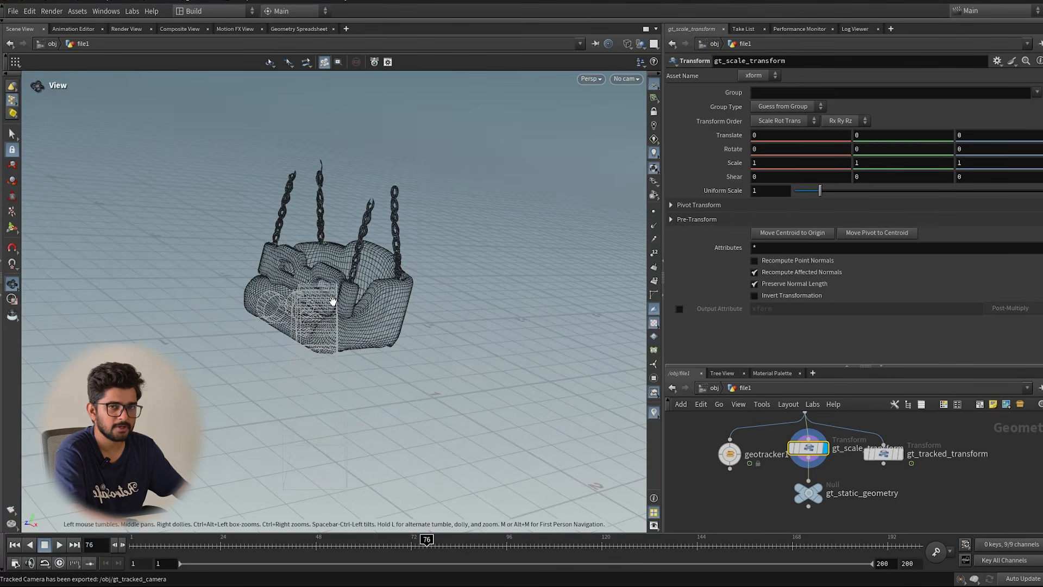
{"action": "left_click_drag", "start_coordinate": [445, 315], "coordinate": [261, 300]}
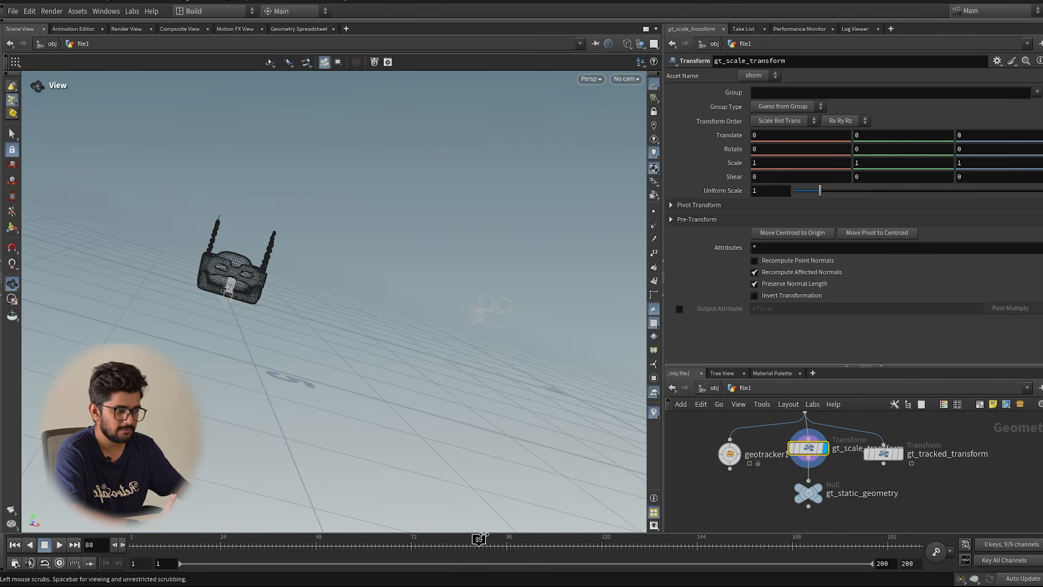
{"action": "left_click_drag", "start_coordinate": [483, 535], "coordinate": [494, 535]}
Look through gt_tracked_camera and scrub back to frame 83 to check the swing's alignment with the footage
{"action": "left_click", "coordinate": [627, 79]}
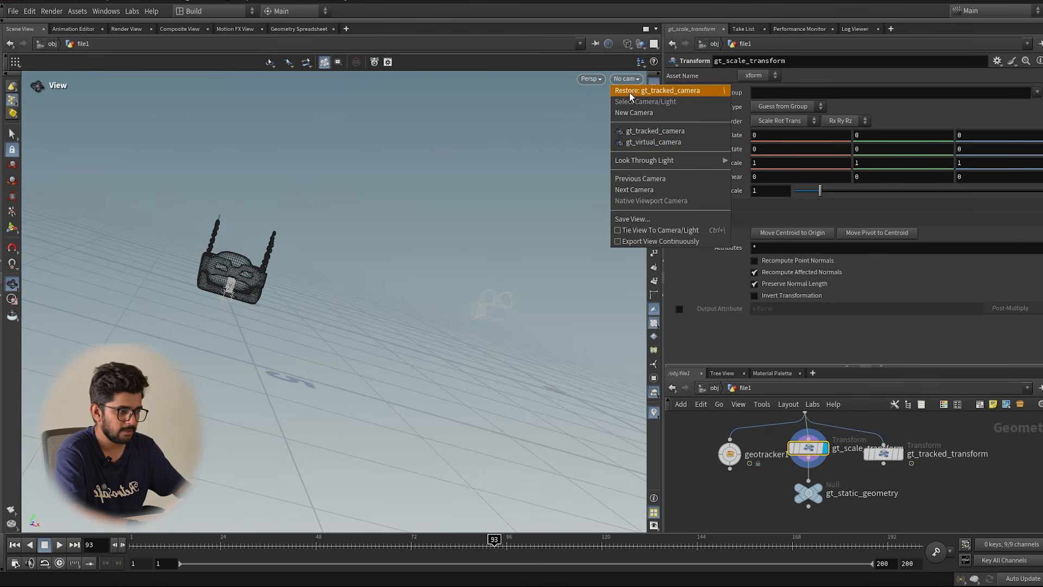
{"action": "left_click", "coordinate": [652, 131]}
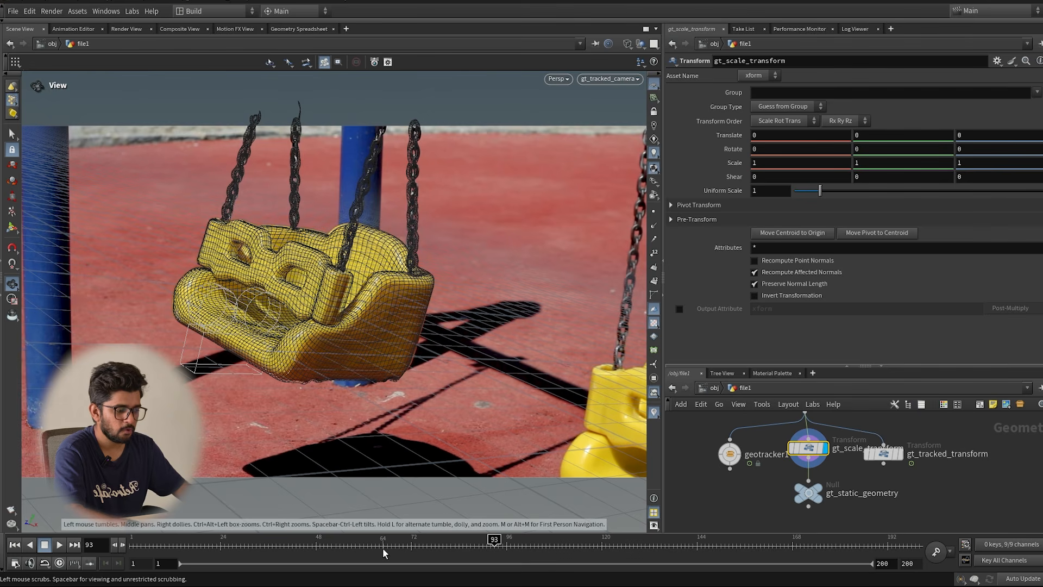
{"action": "left_click_drag", "start_coordinate": [383, 550], "coordinate": [477, 511]}
Examine the gt_static_geometry branch of the node network and the swing mesh in a free perspective view outside the camera
{"action": "scroll", "coordinate": [762, 491], "scroll_direction": "down", "scroll_amount": 2}
{"action": "scroll", "coordinate": [761, 494], "scroll_direction": "down", "scroll_amount": 2}
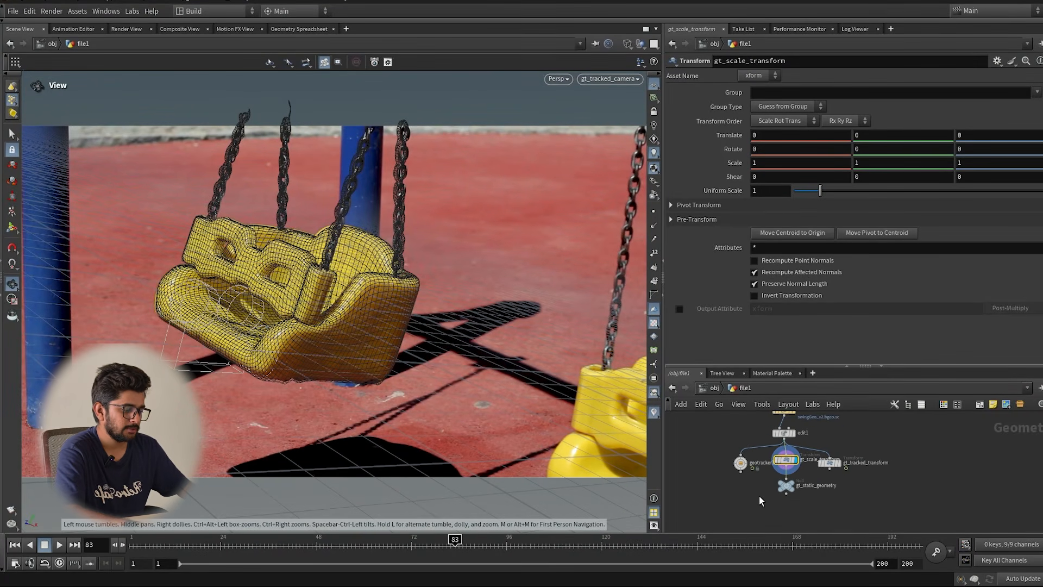
{"action": "middle_click_drag", "start_coordinate": [754, 485], "coordinate": [755, 445]}
{"action": "scroll", "coordinate": [756, 444], "scroll_direction": "up", "scroll_amount": 2}
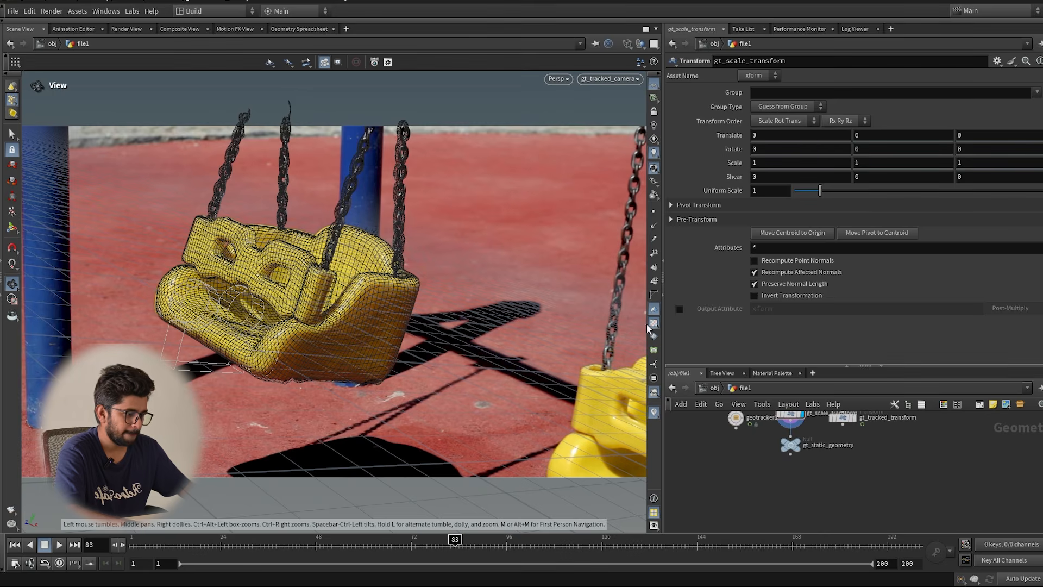
{"action": "scroll", "coordinate": [332, 244], "scroll_direction": "down", "scroll_amount": 3}
{"action": "left_click_drag", "start_coordinate": [331, 245], "coordinate": [490, 326]}
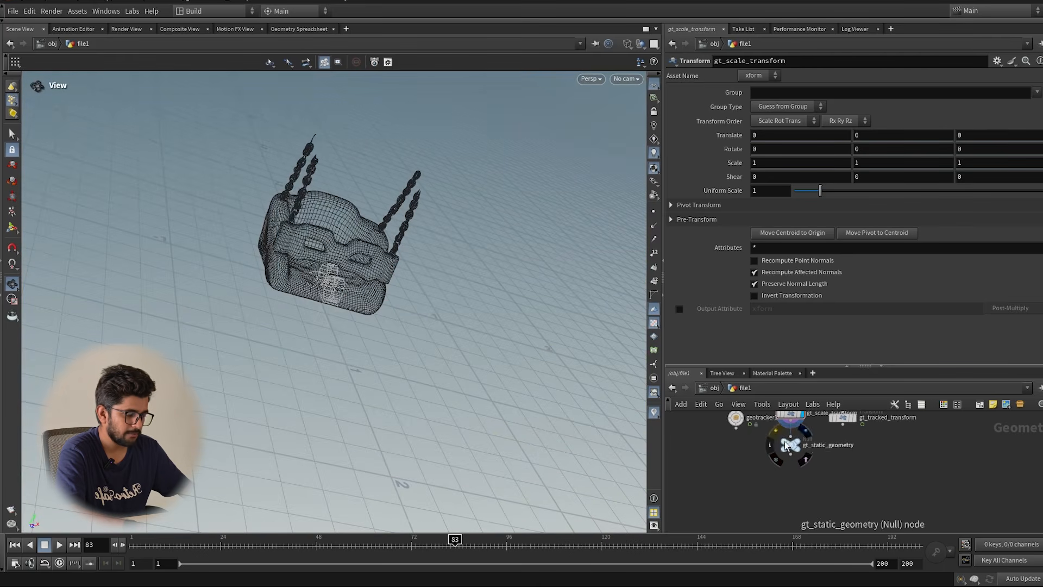
{"action": "middle_click_drag", "start_coordinate": [900, 482], "coordinate": [894, 513]}
{"action": "scroll", "coordinate": [856, 453], "scroll_direction": "up", "scroll_amount": 2}
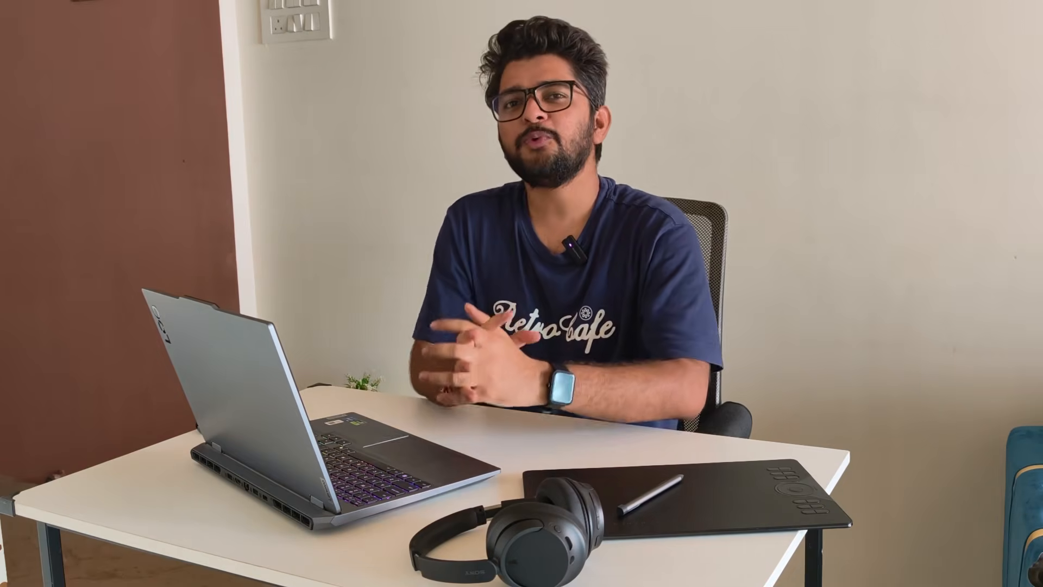